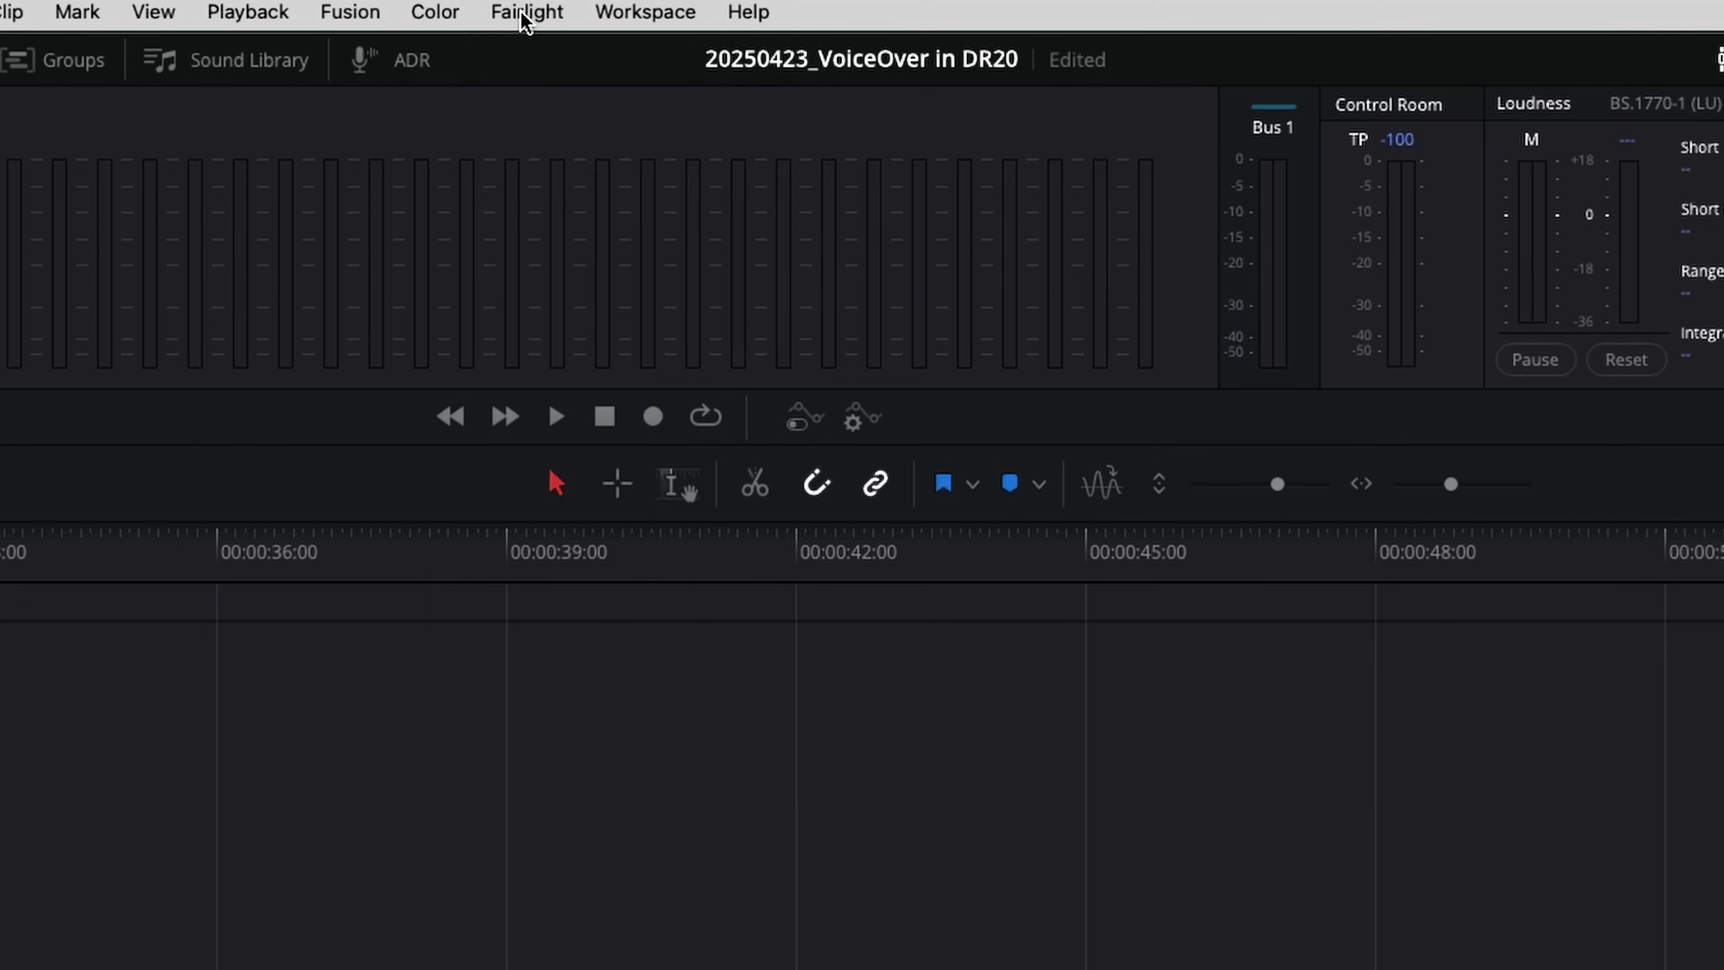
Patch the Dolby Atmos Renderer as the input source in the patching window.
{"action": "left_click", "coordinate": [525, 12]}
{"action": "left_click", "coordinate": [565, 224]}
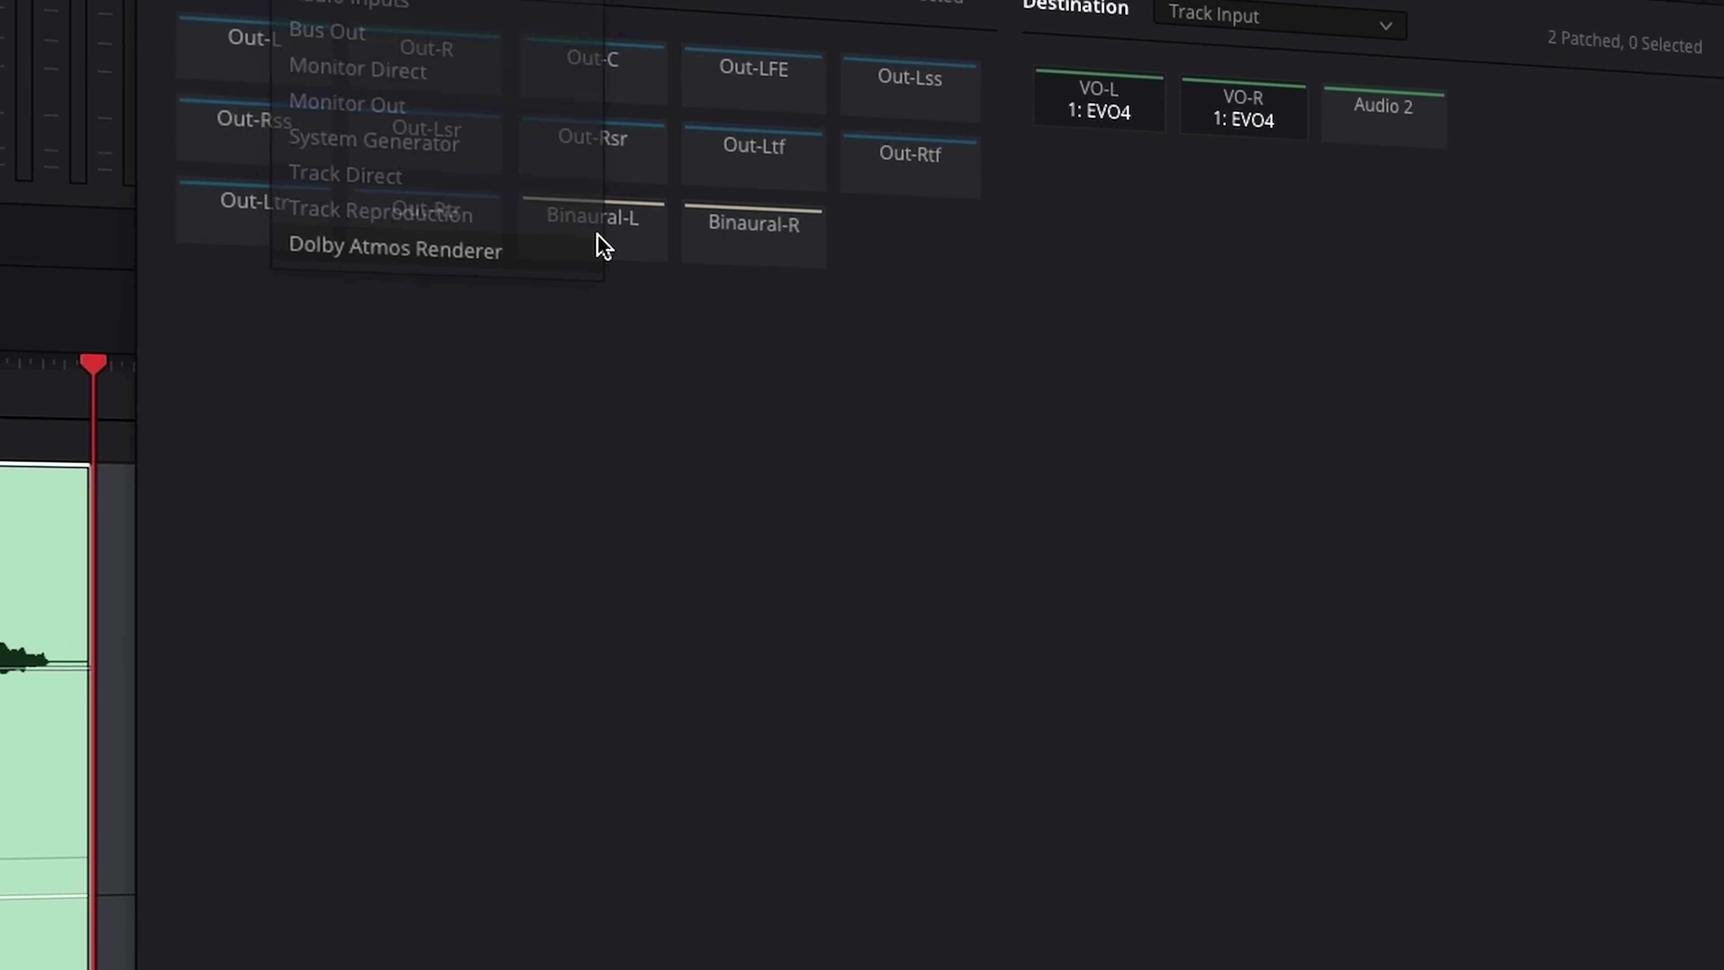
{"action": "left_click", "coordinate": [602, 246]}
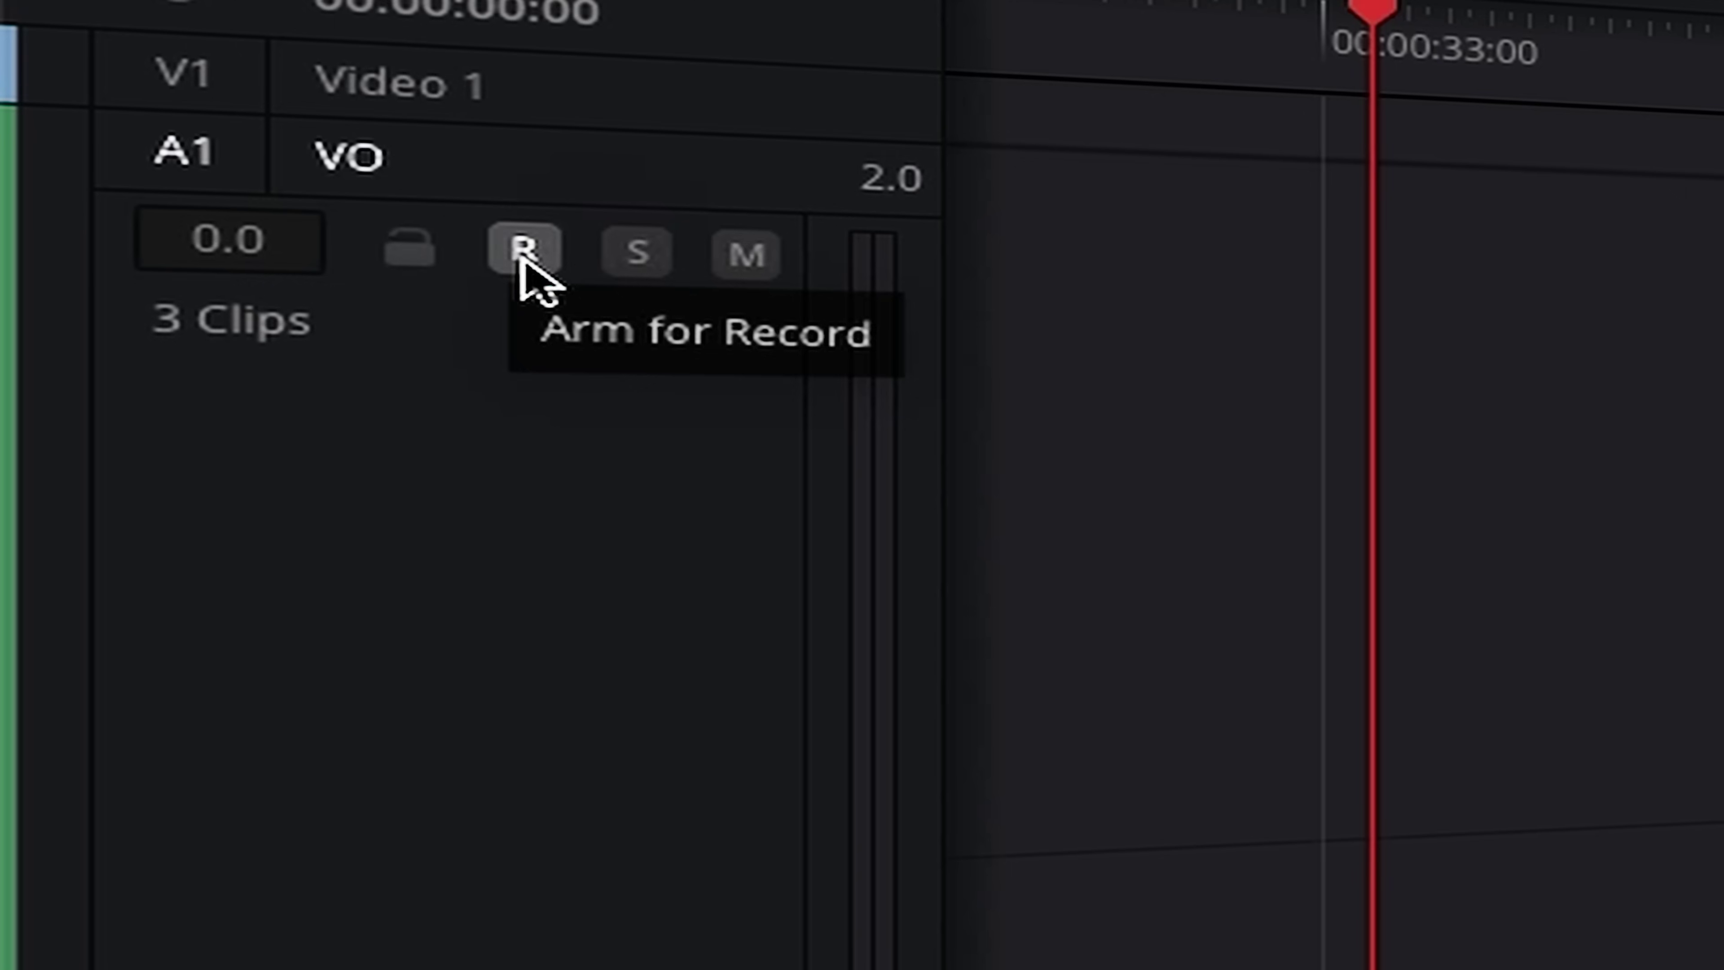
Arm track A1 and start a voiceover recording onto the VO track.
{"action": "left_click", "coordinate": [523, 253]}
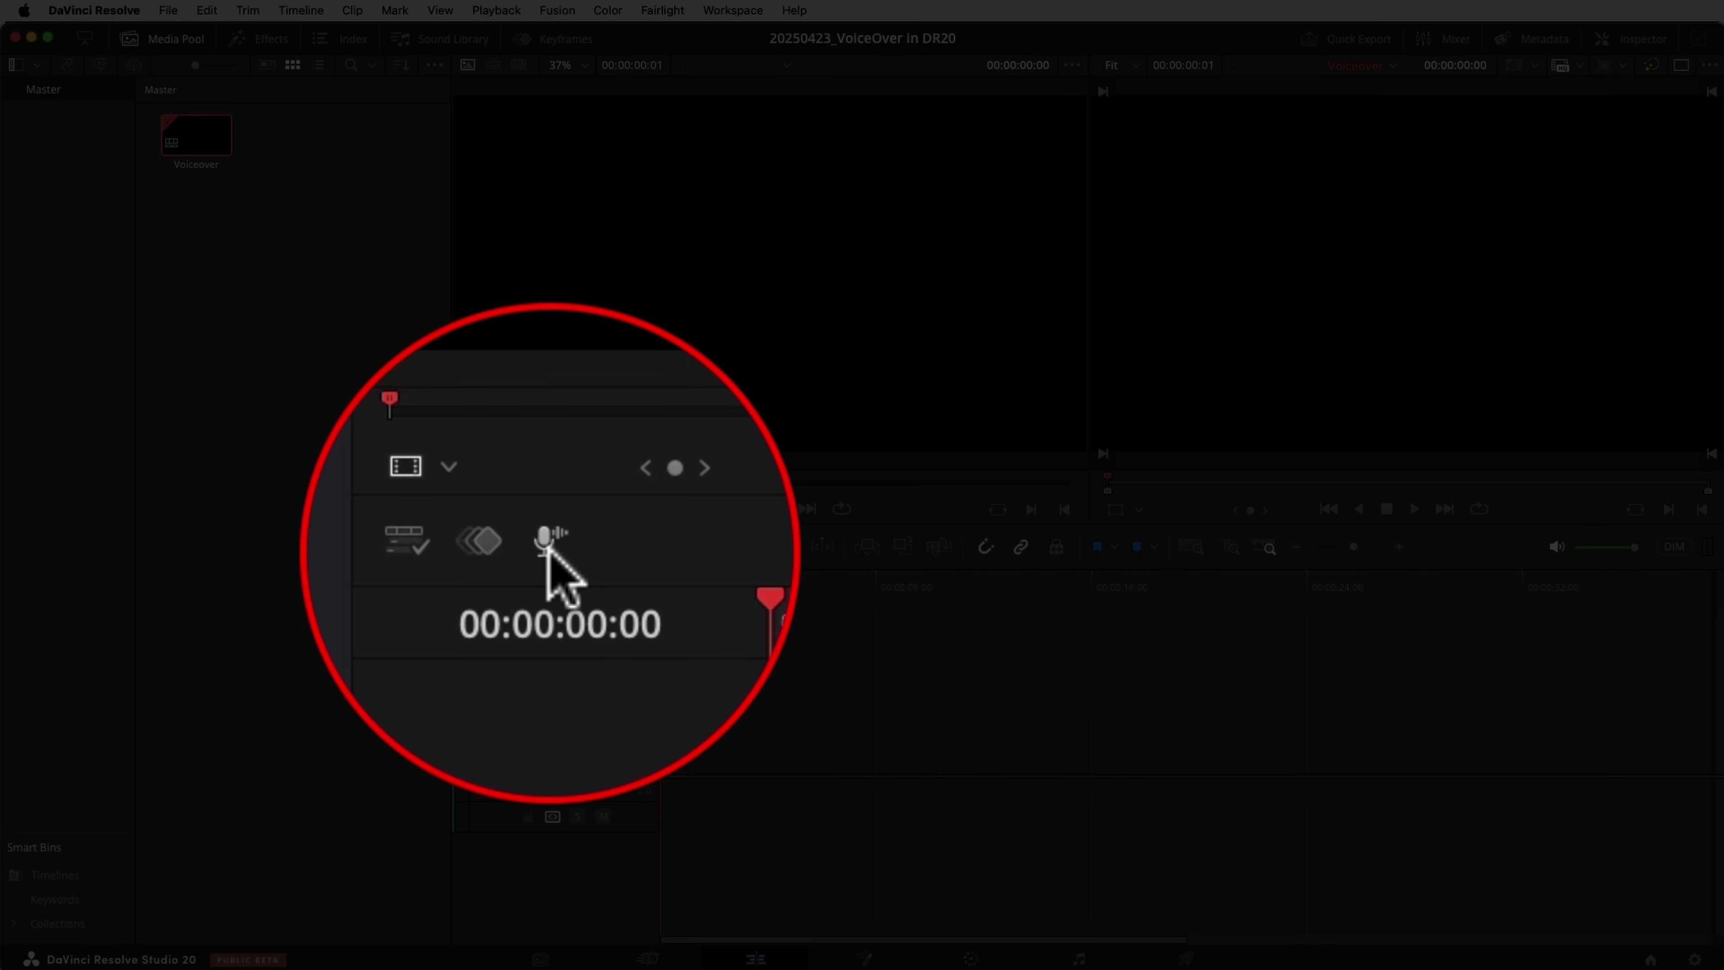
{"action": "left_click", "coordinate": [542, 547]}
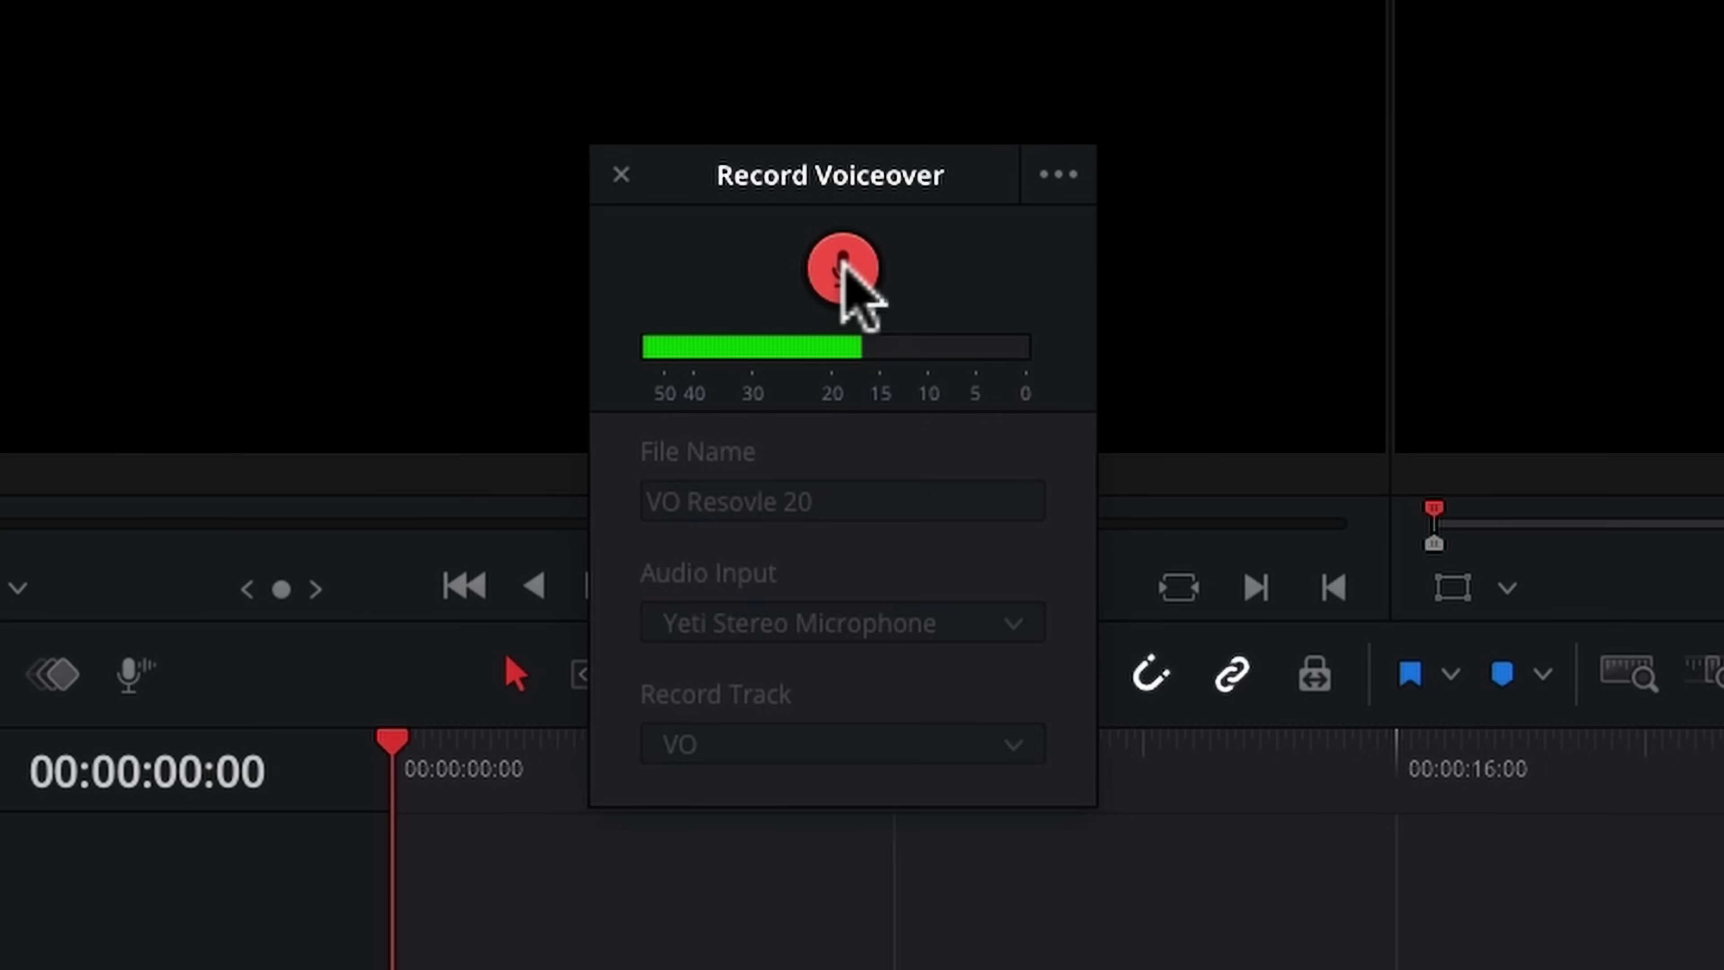
{"action": "left_click", "coordinate": [842, 268]}
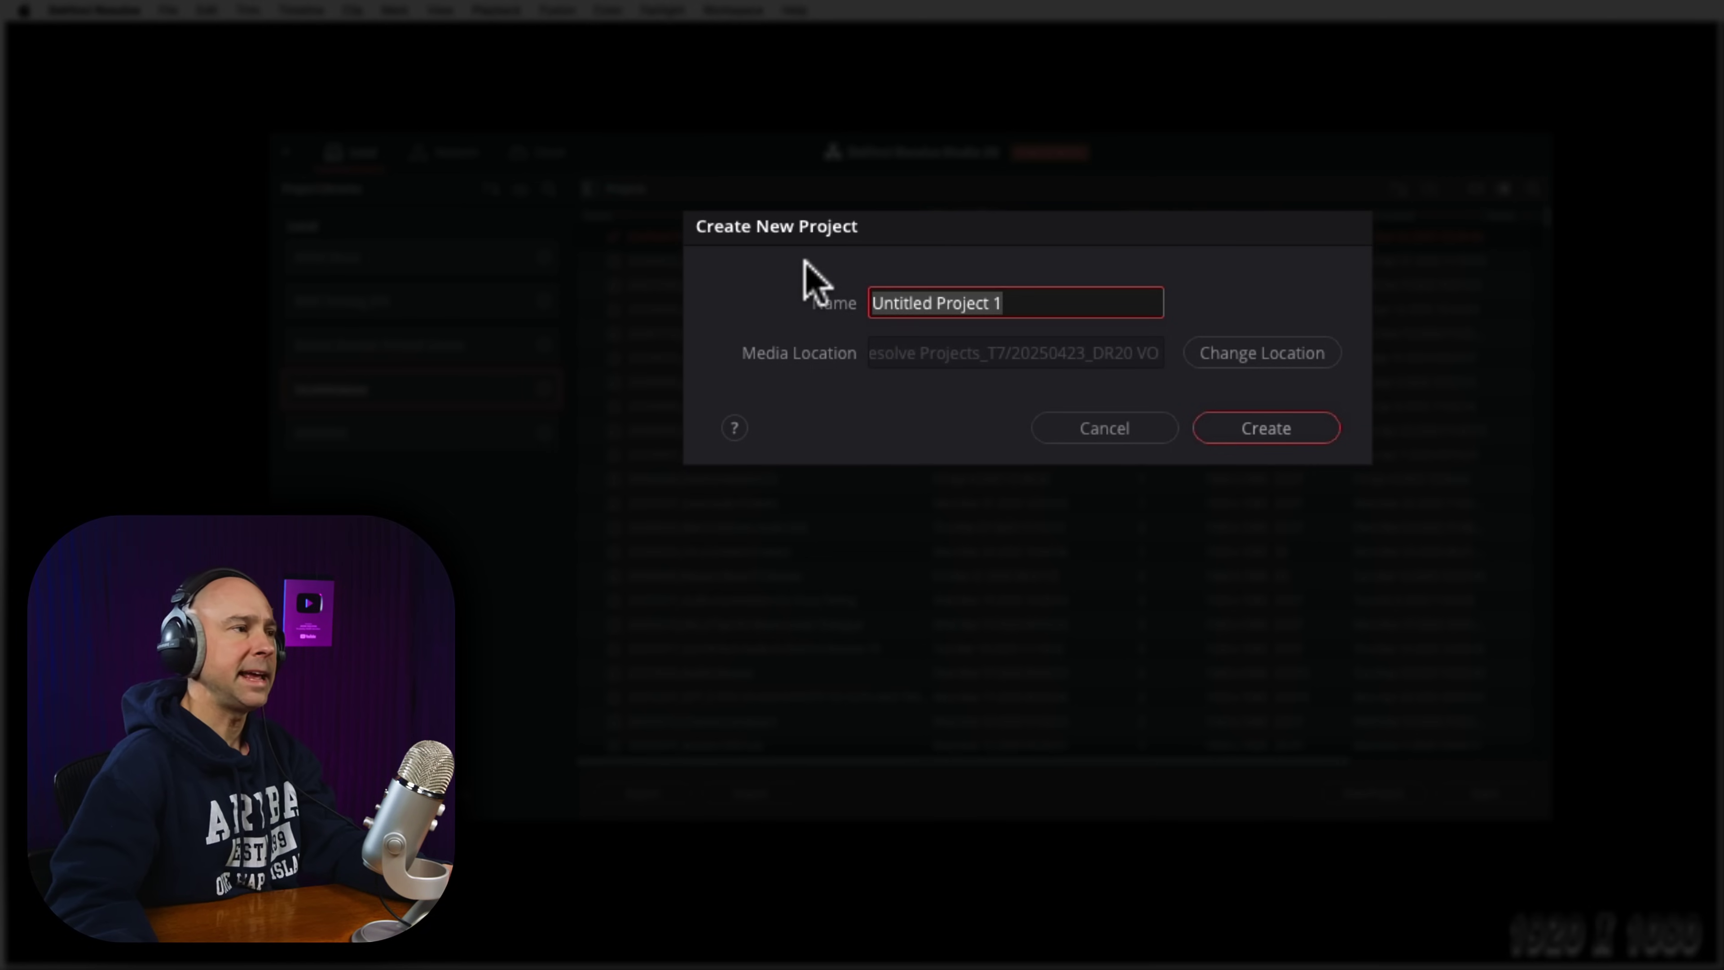
Name the project 20250423_VoiceOver in DR20, set media location to 20250423_DR20 VO, and create it.
{"action": "type", "text": "20250423_VoiceOver in DR20"}
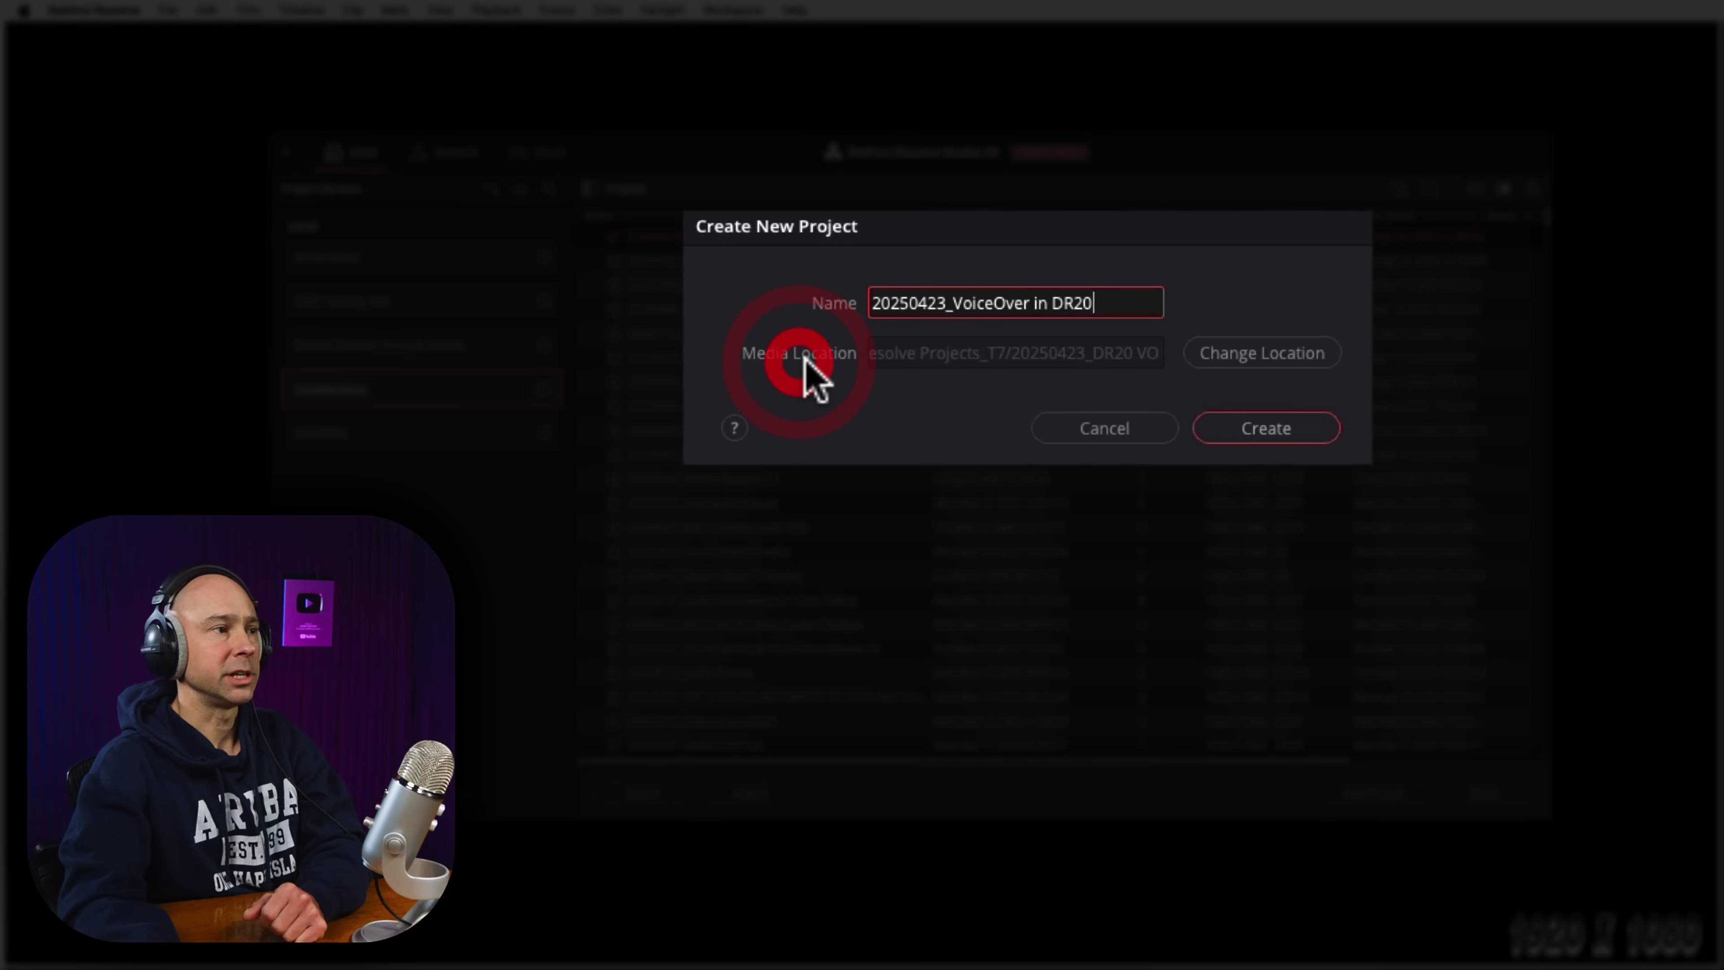
{"action": "left_click", "coordinate": [1224, 360]}
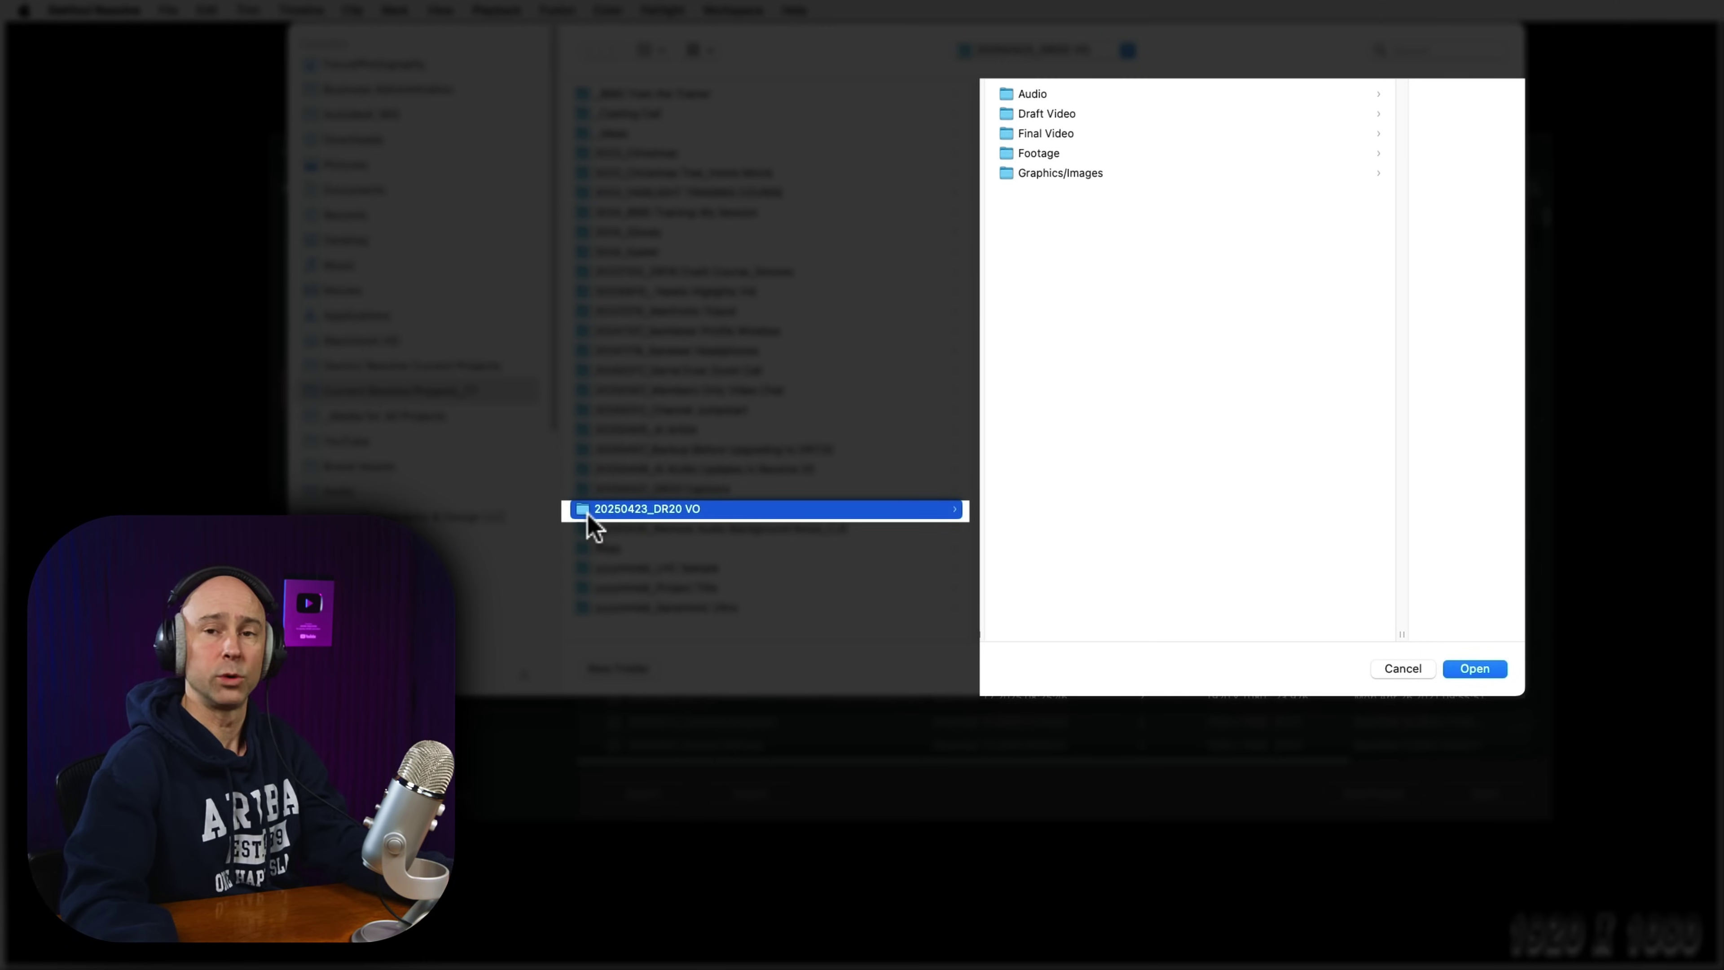
{"action": "left_click", "coordinate": [1474, 669]}
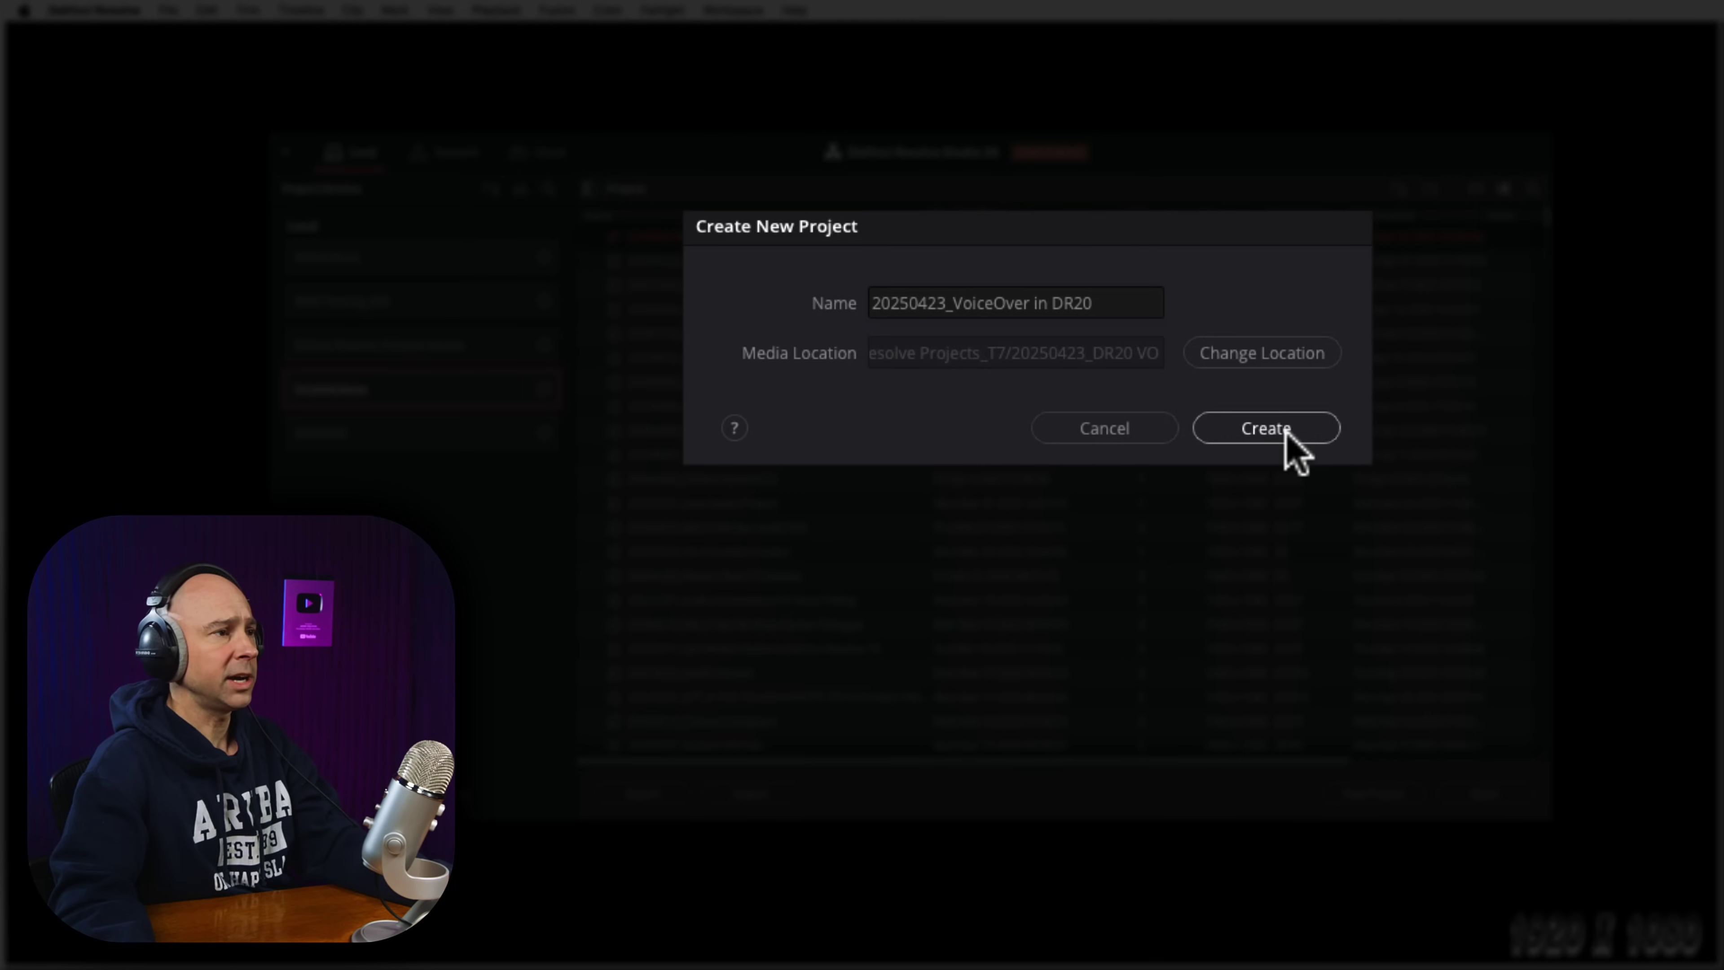
{"action": "left_click", "coordinate": [1266, 428]}
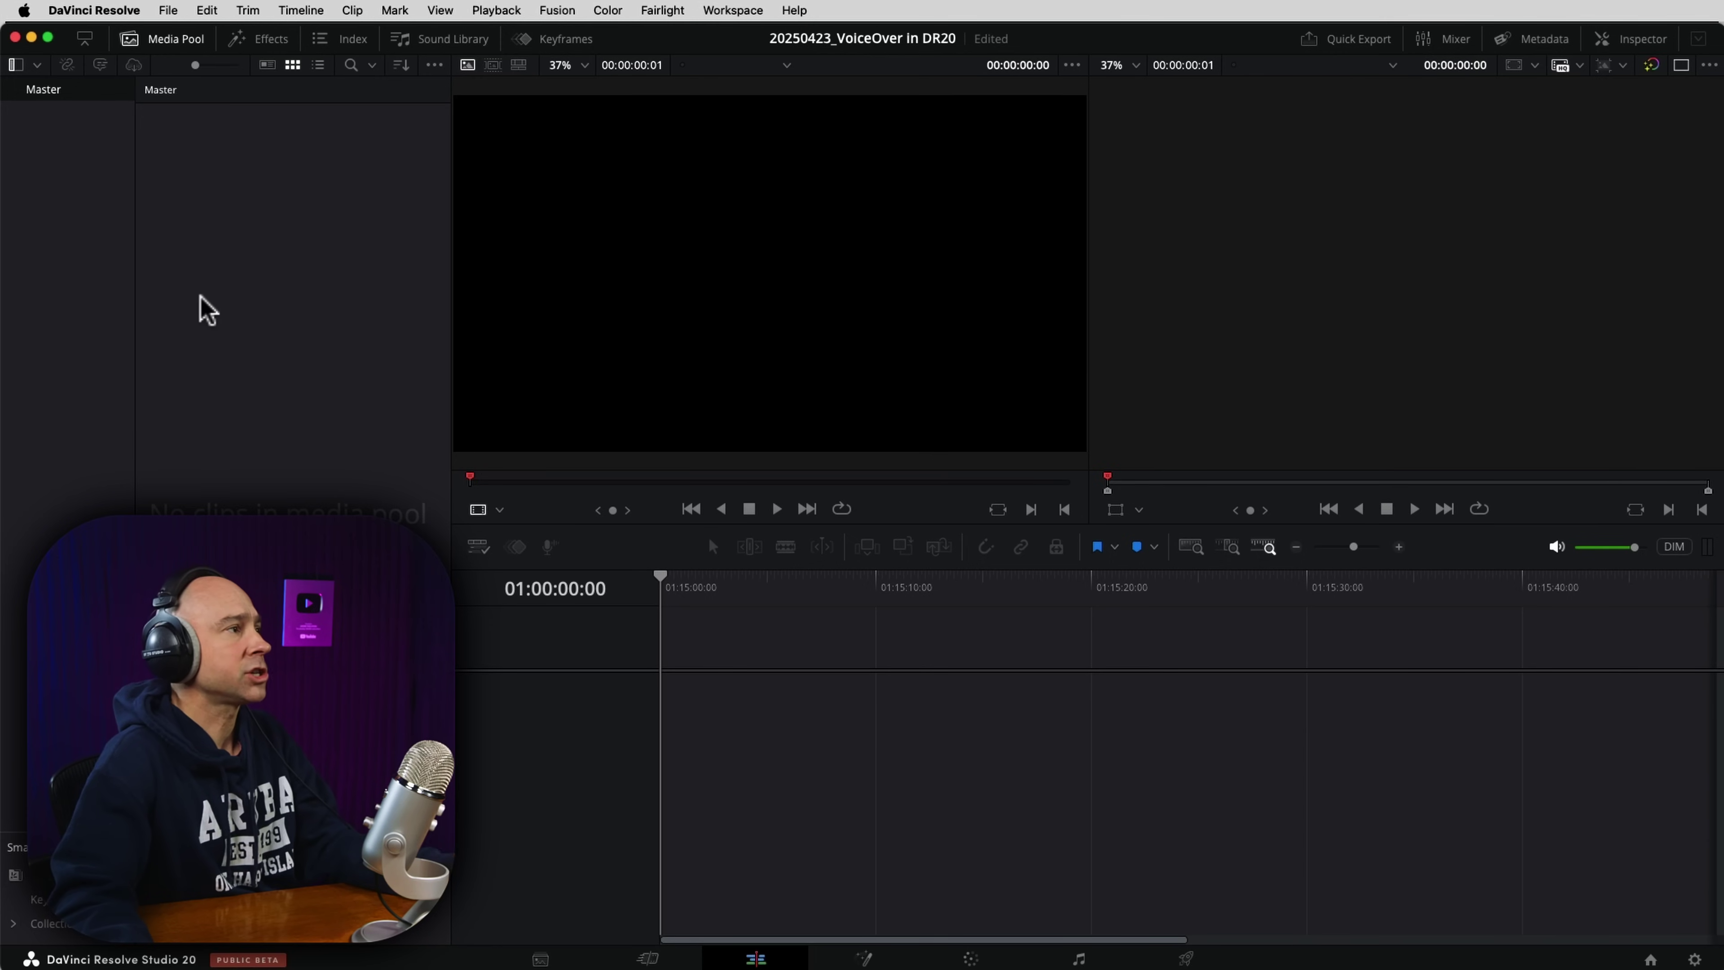
Create a new timeline named Voiceover from the Media Pool.
{"action": "right_click", "coordinate": [164, 144]}
{"action": "mouse_move", "coordinate": [231, 154]}
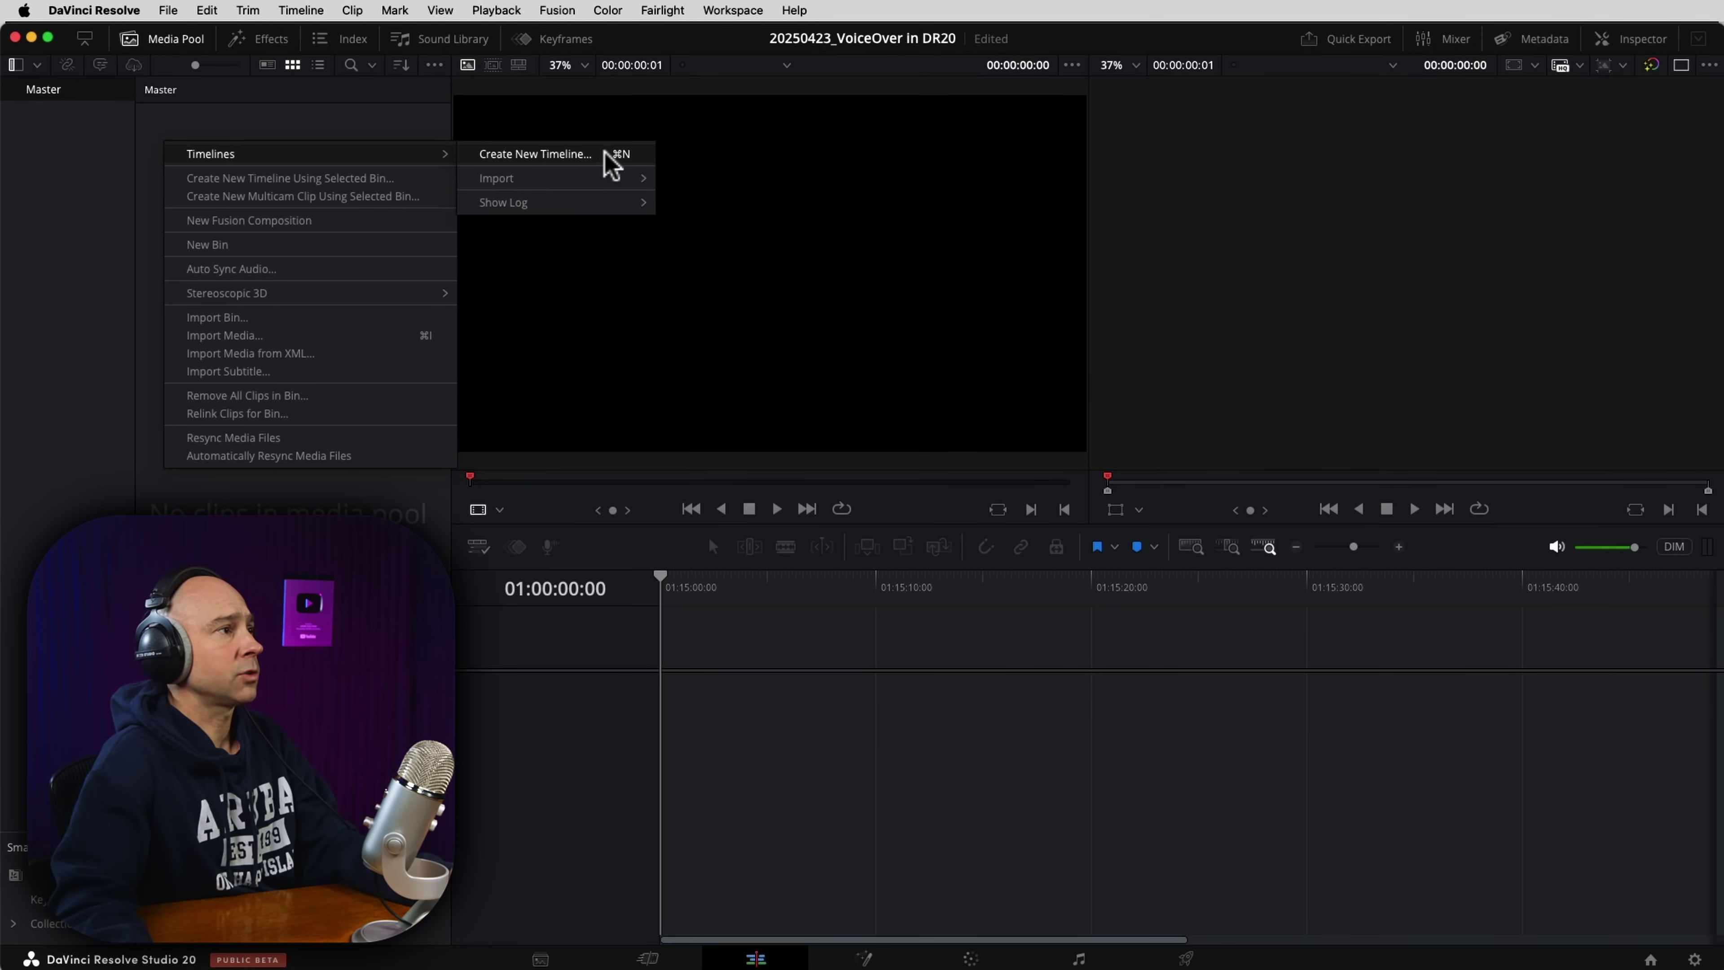
{"action": "left_click", "coordinate": [544, 153]}
{"action": "type", "text": "Voiceover"}
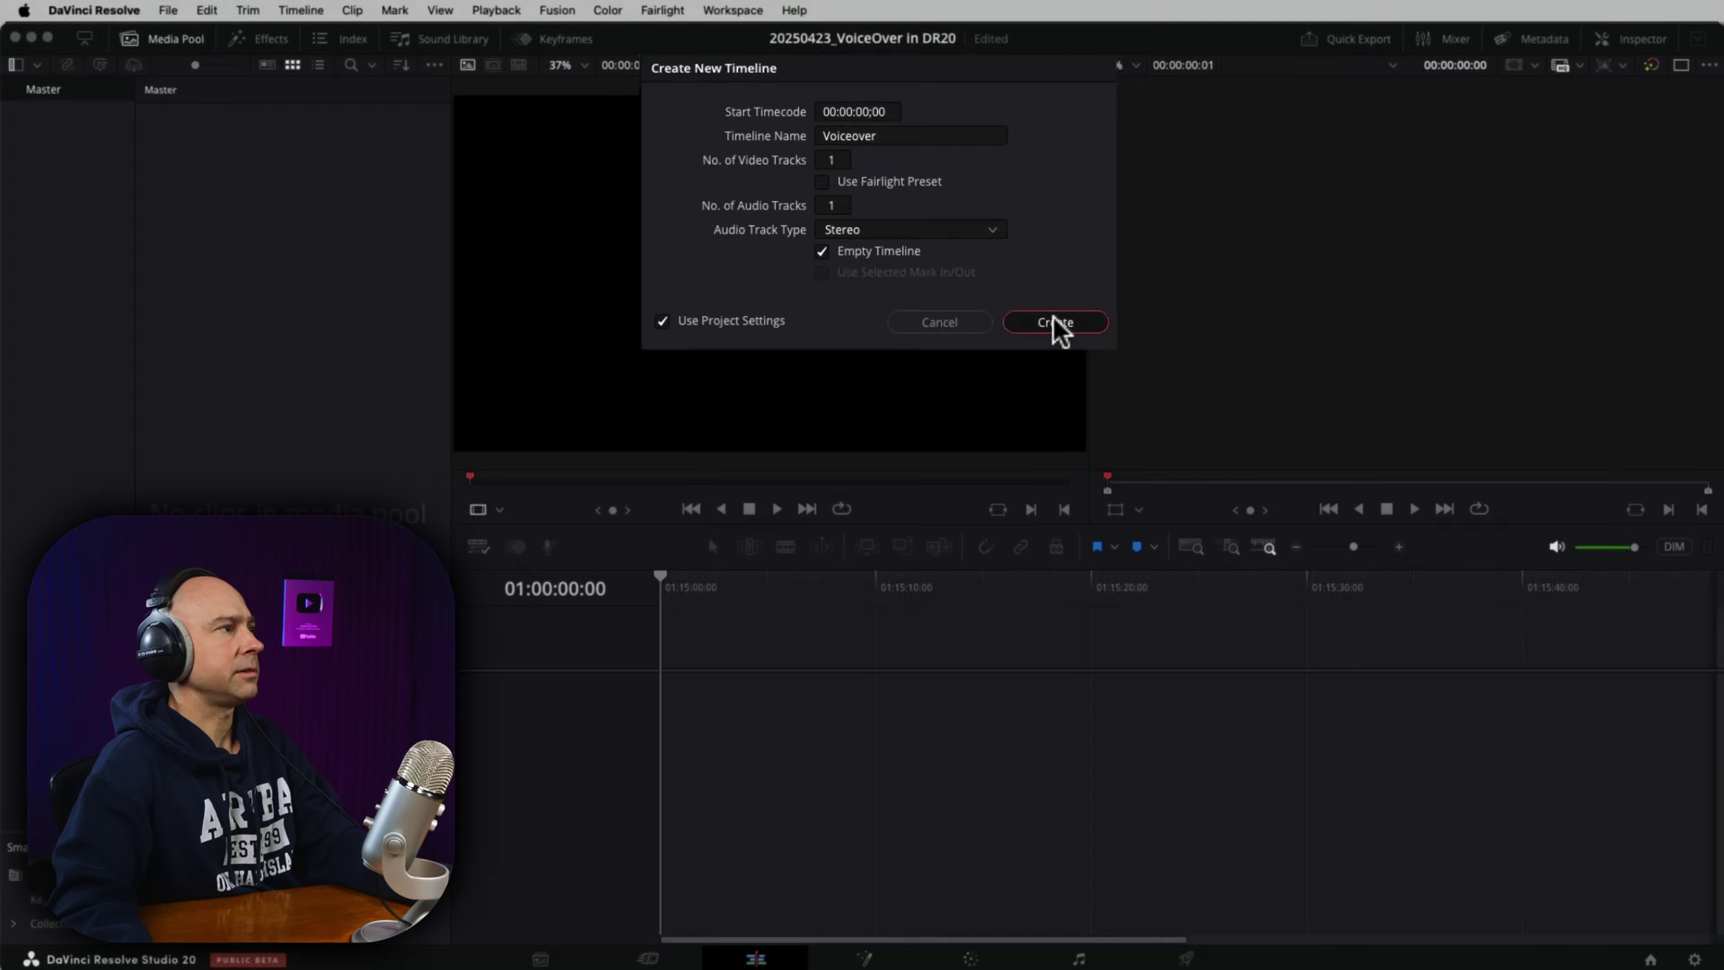
{"action": "left_click", "coordinate": [1050, 327]}
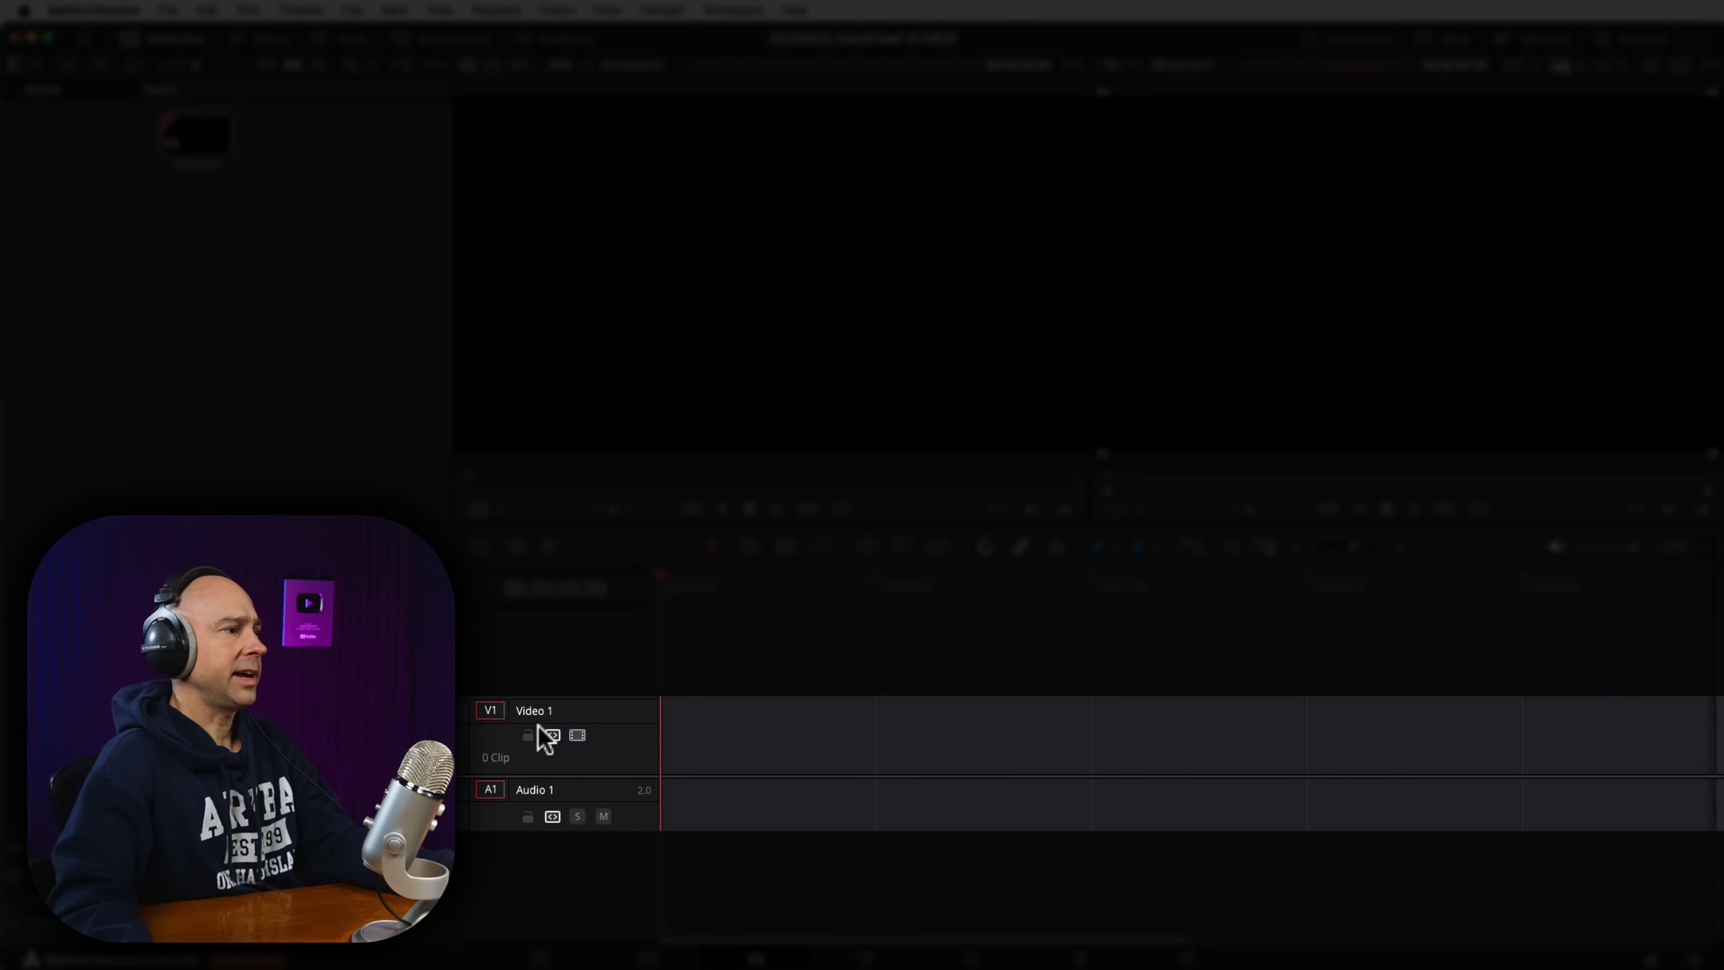
Rename the Audio 1 track to VO.
{"action": "left_click", "coordinate": [533, 791]}
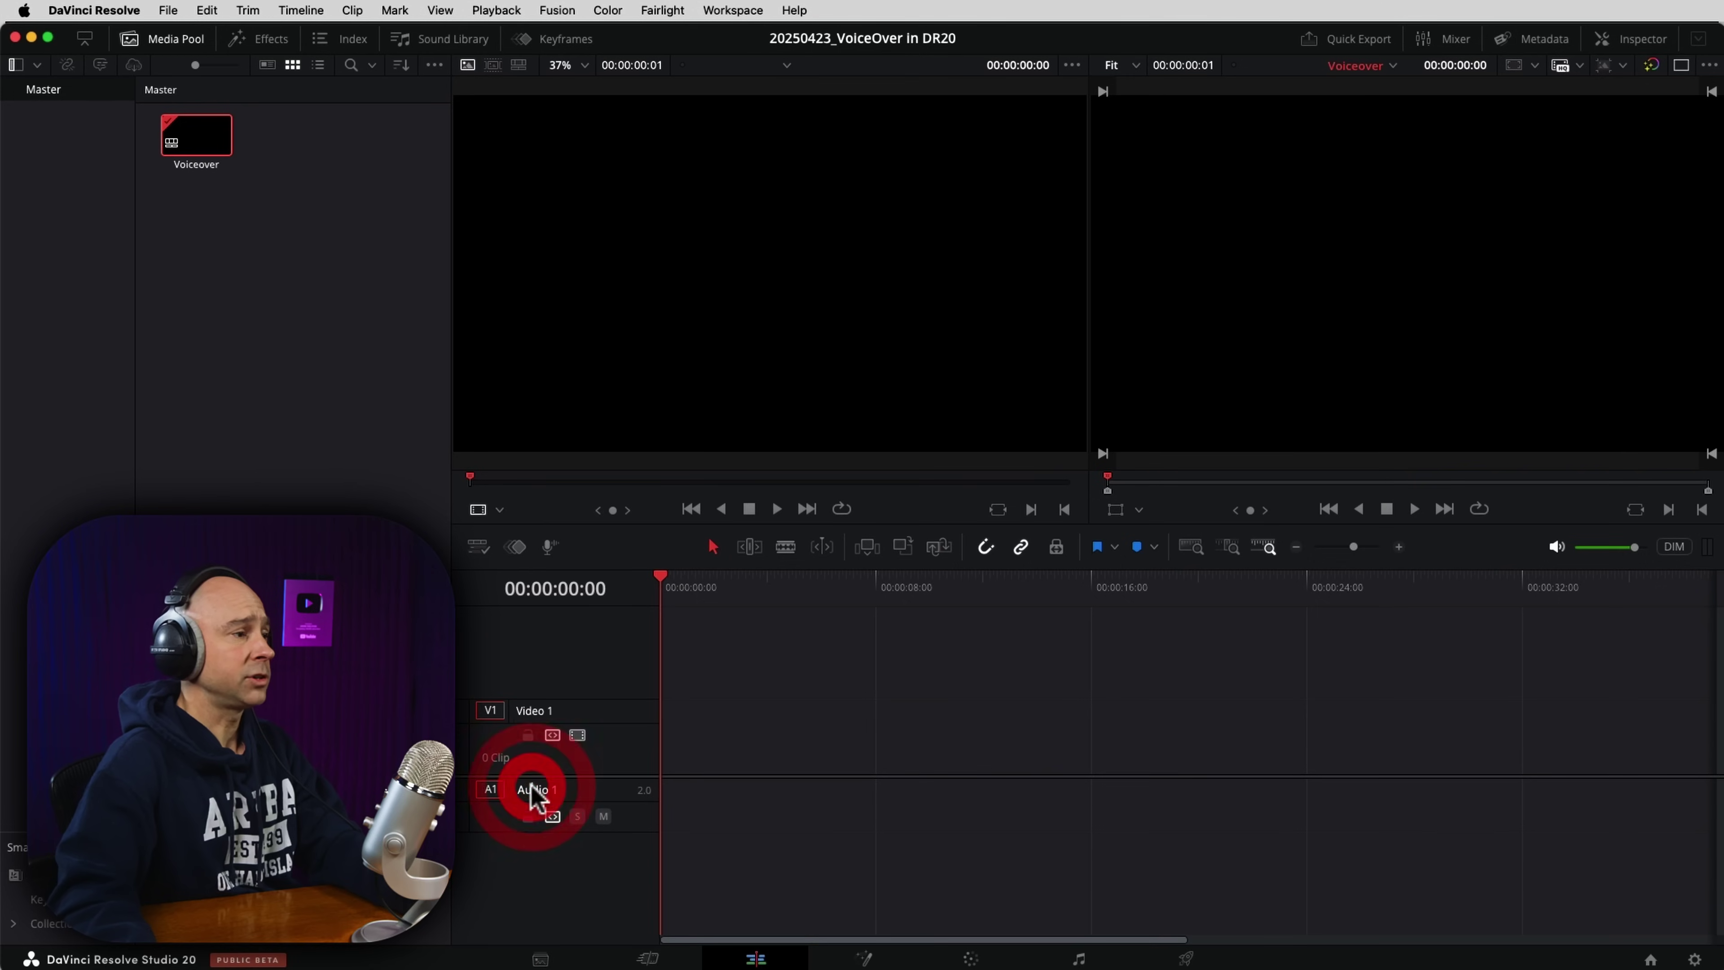
{"action": "double_click", "coordinate": [539, 788]}
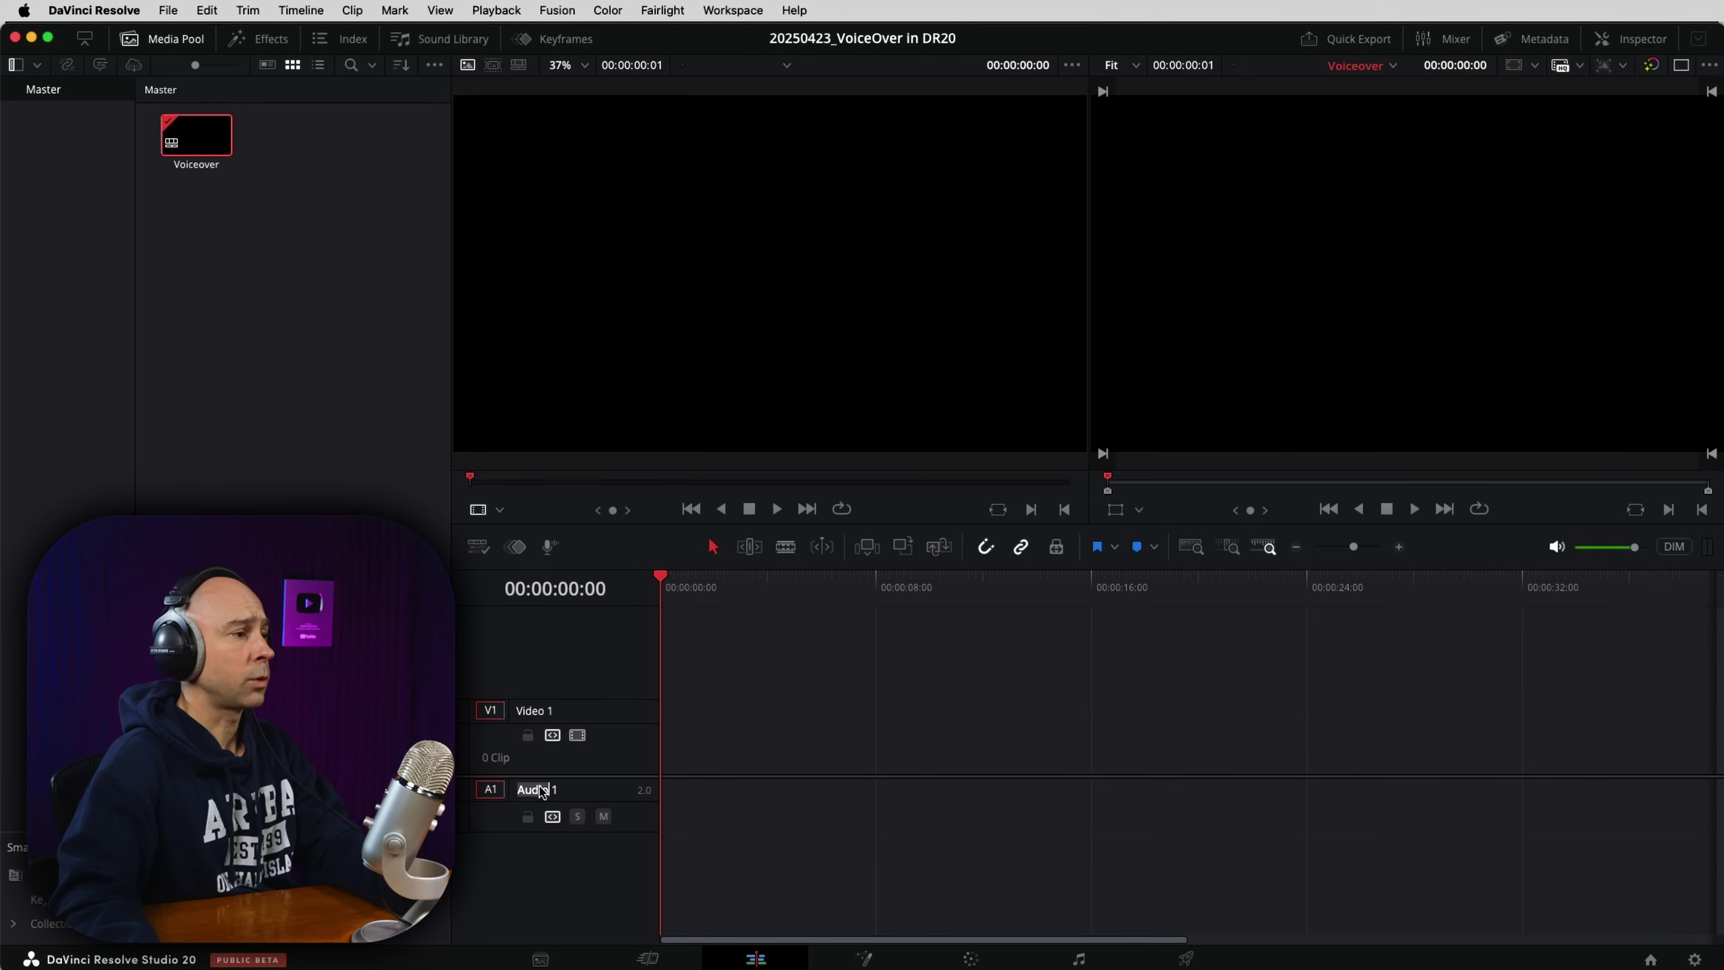
{"action": "type", "text": "VO"}
{"action": "key", "text": "Return"}
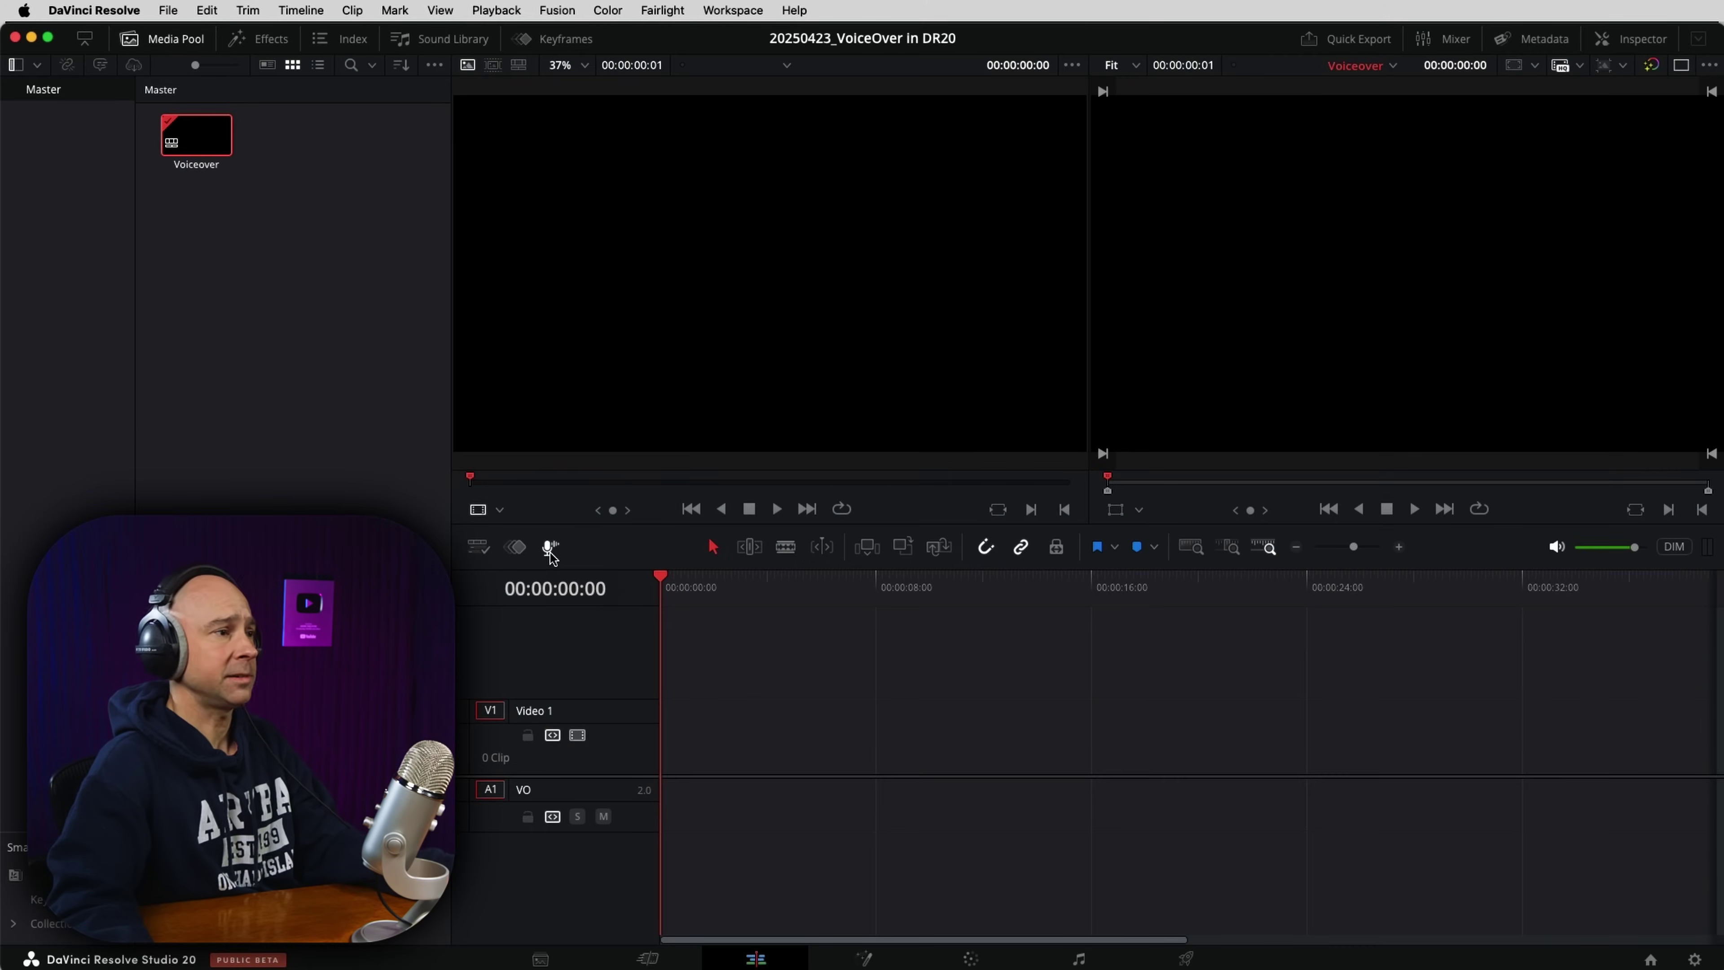
Open the Record Voiceover panel with the timeline toolbar's microphone button.
{"action": "left_click", "coordinate": [550, 547]}
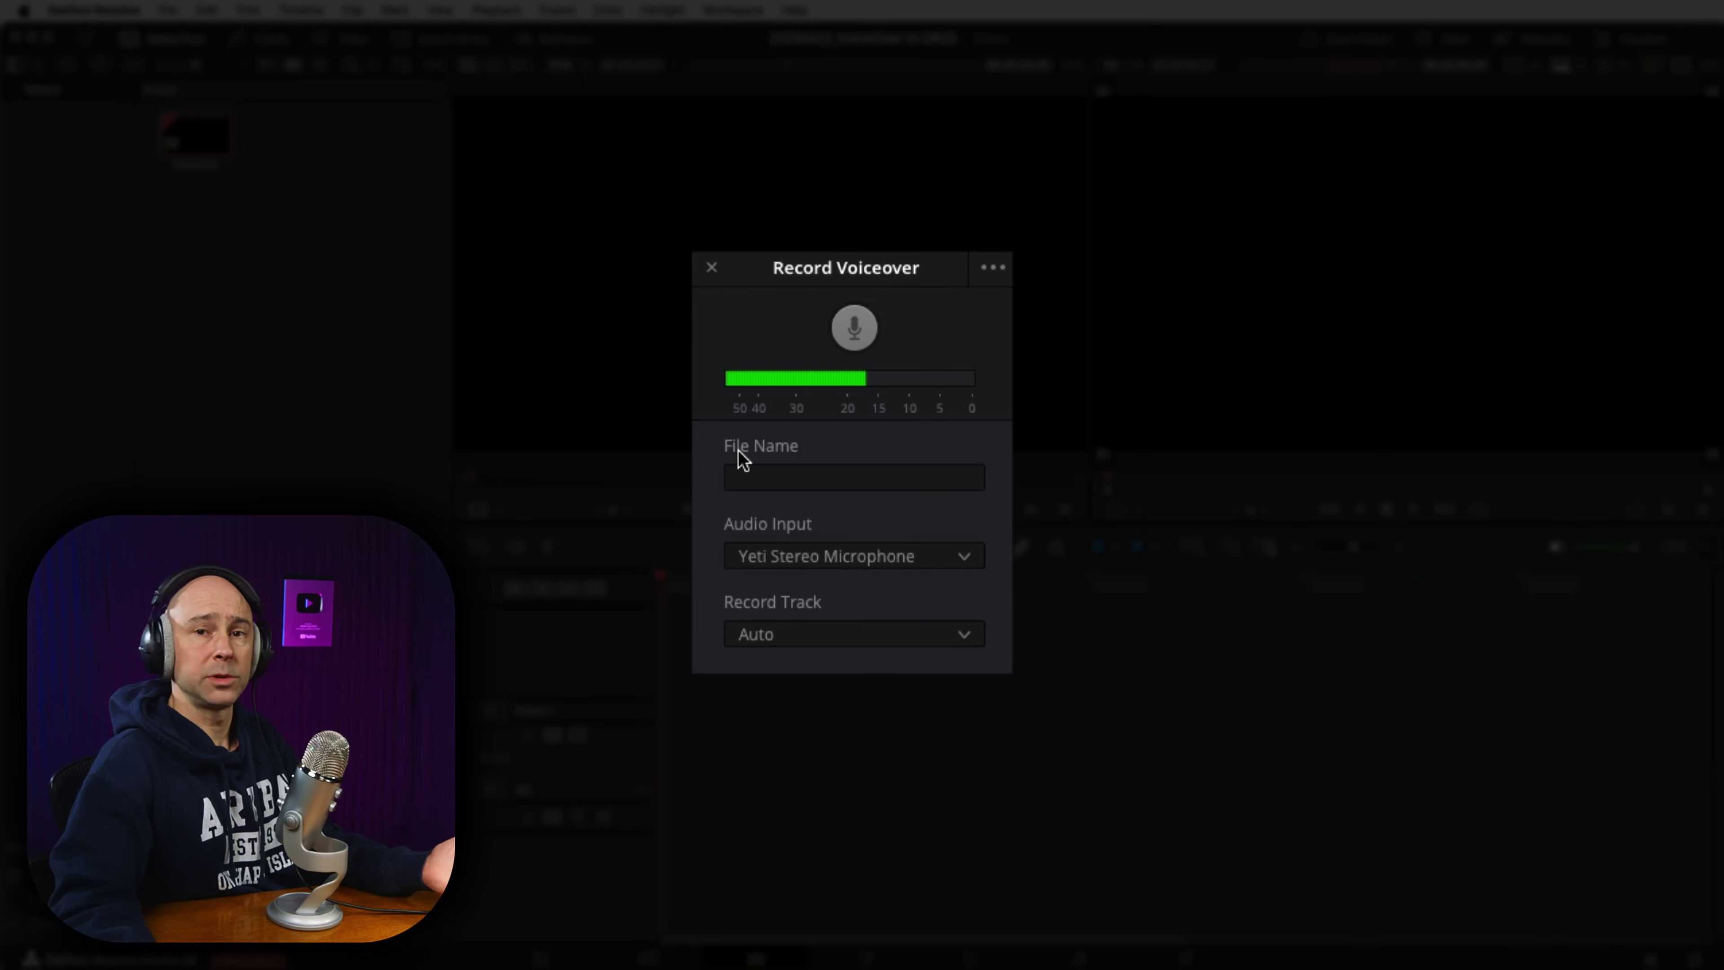
Name the recording 'VO Resovle 20' and keep Yeti Stereo Microphone as the audio input.
{"action": "left_click", "coordinate": [760, 477]}
{"action": "type", "text": "V"}
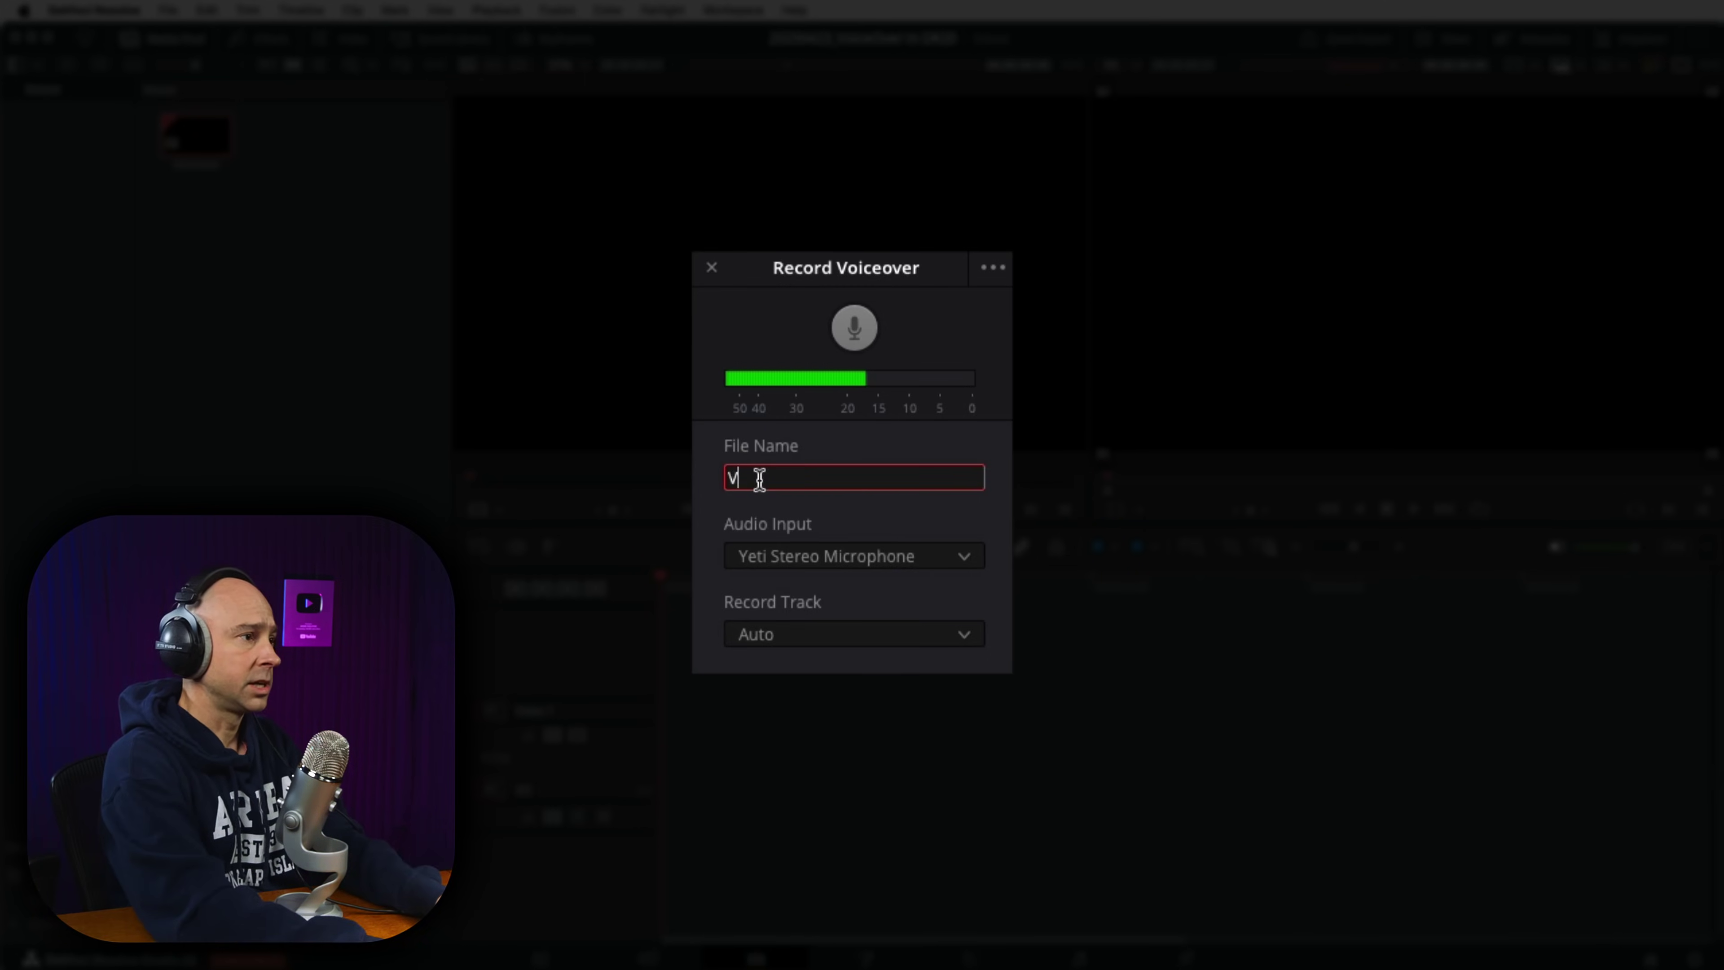
{"action": "type", "text": "O Resovle 20"}
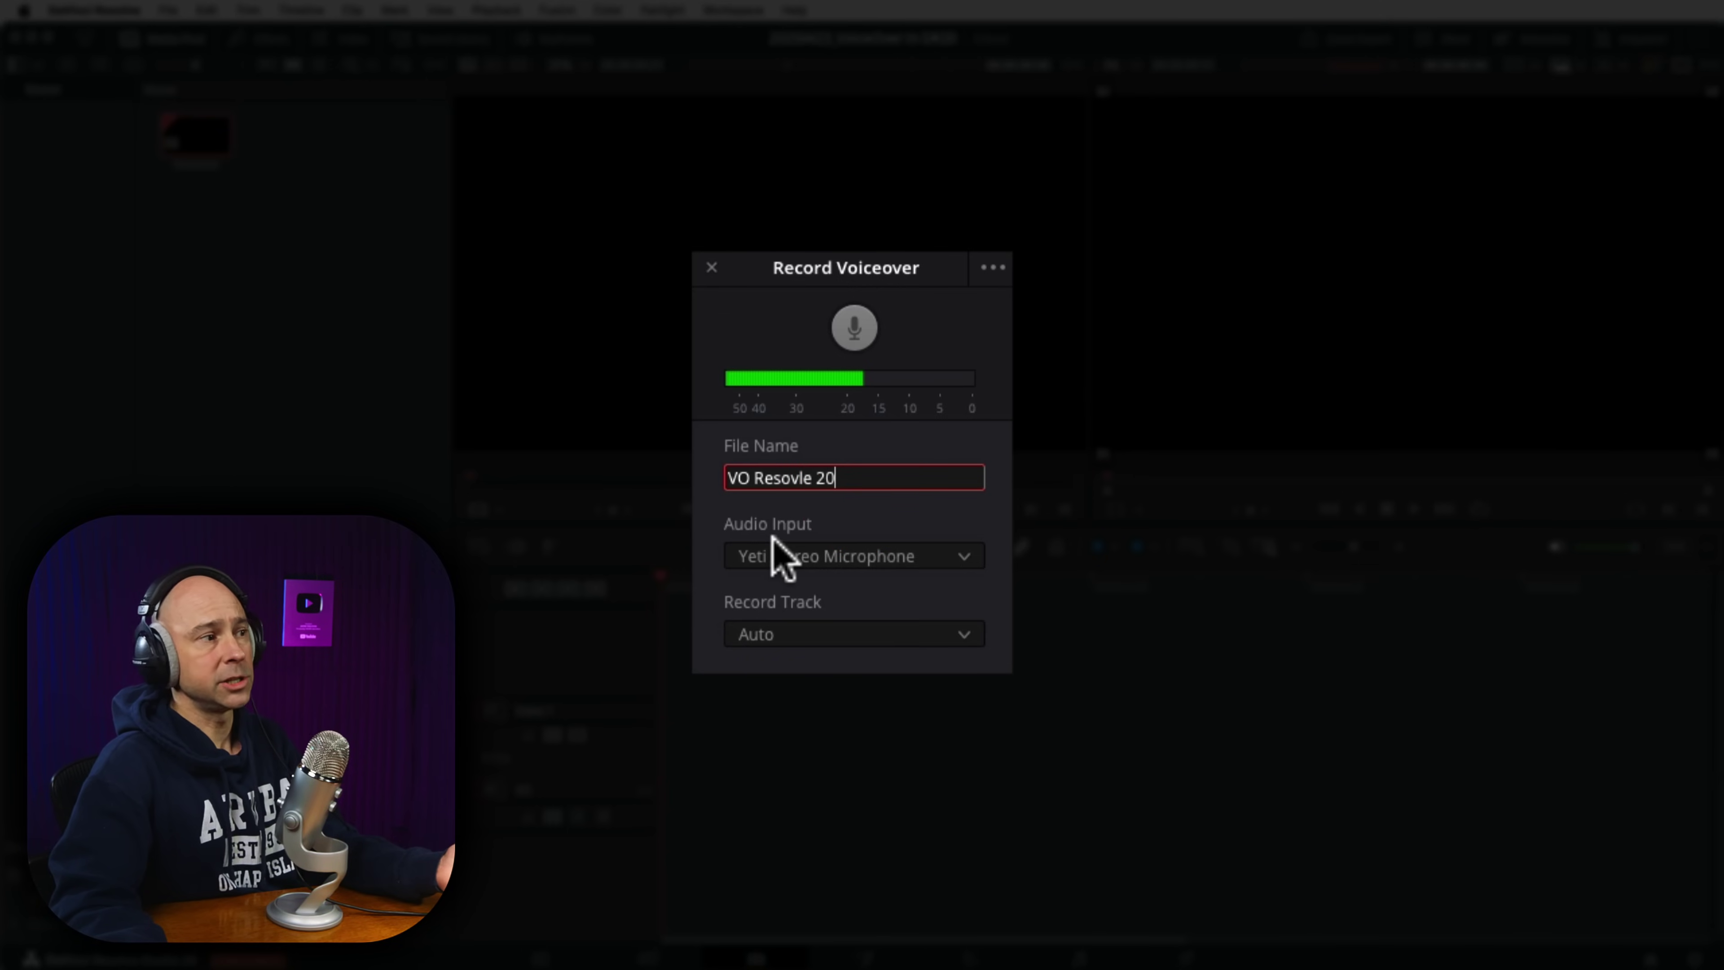
{"action": "left_click", "coordinate": [956, 554]}
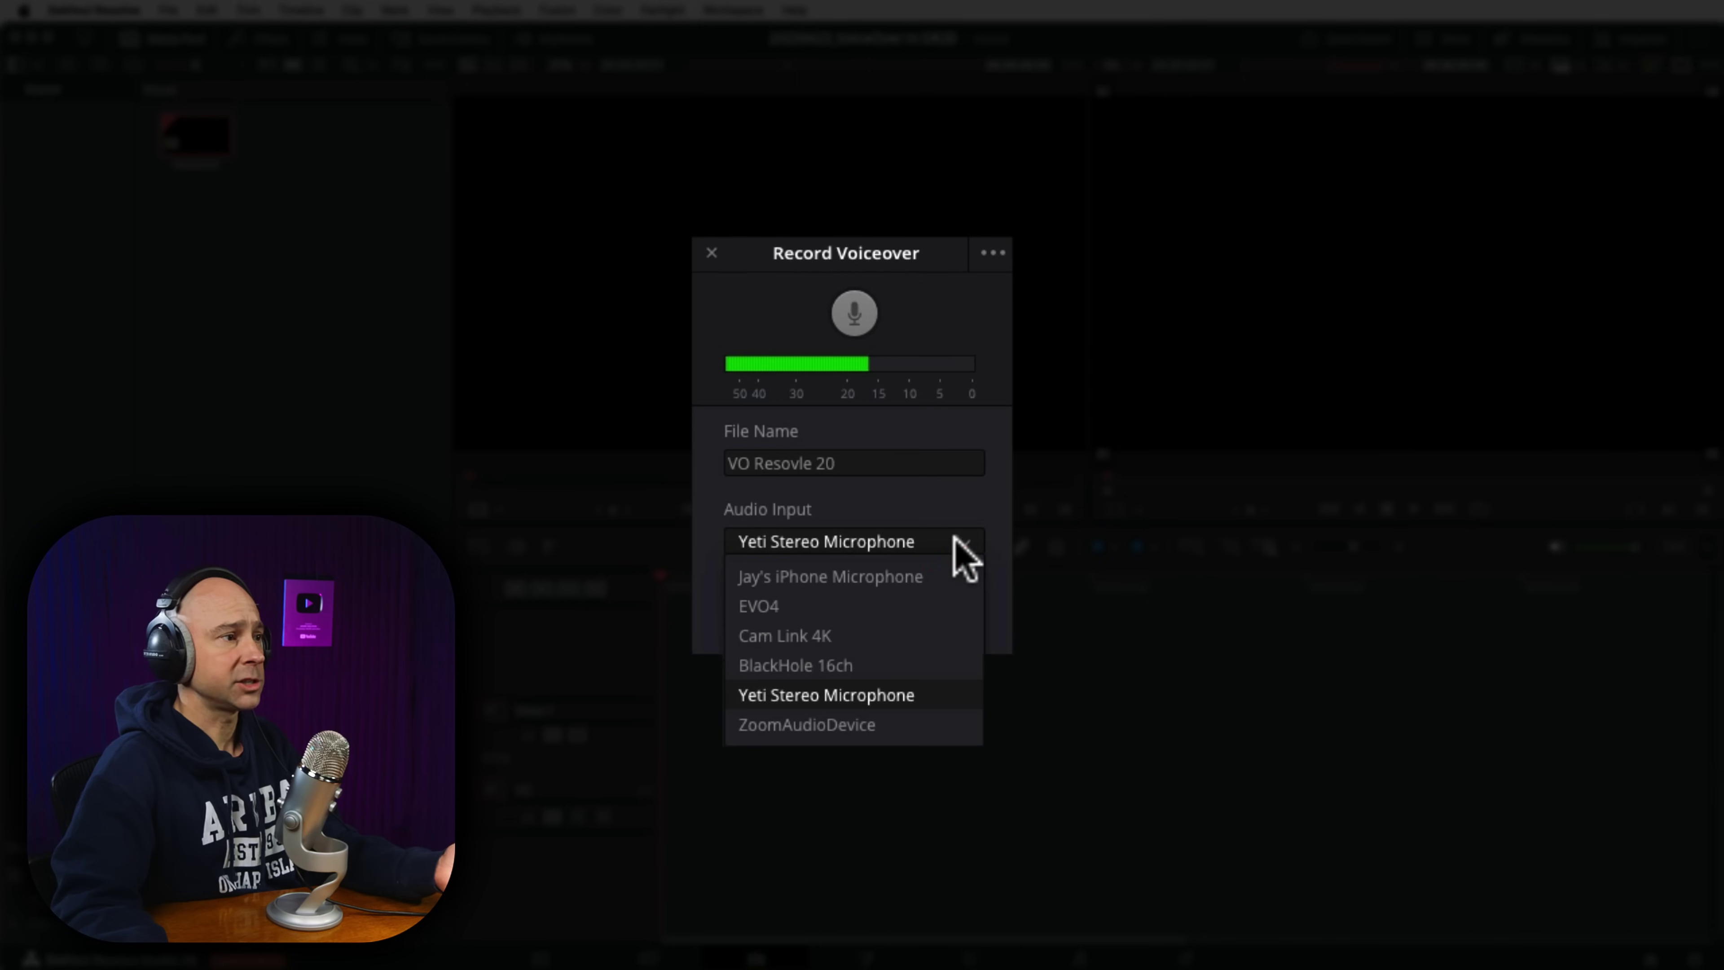
{"action": "left_click", "coordinate": [952, 541]}
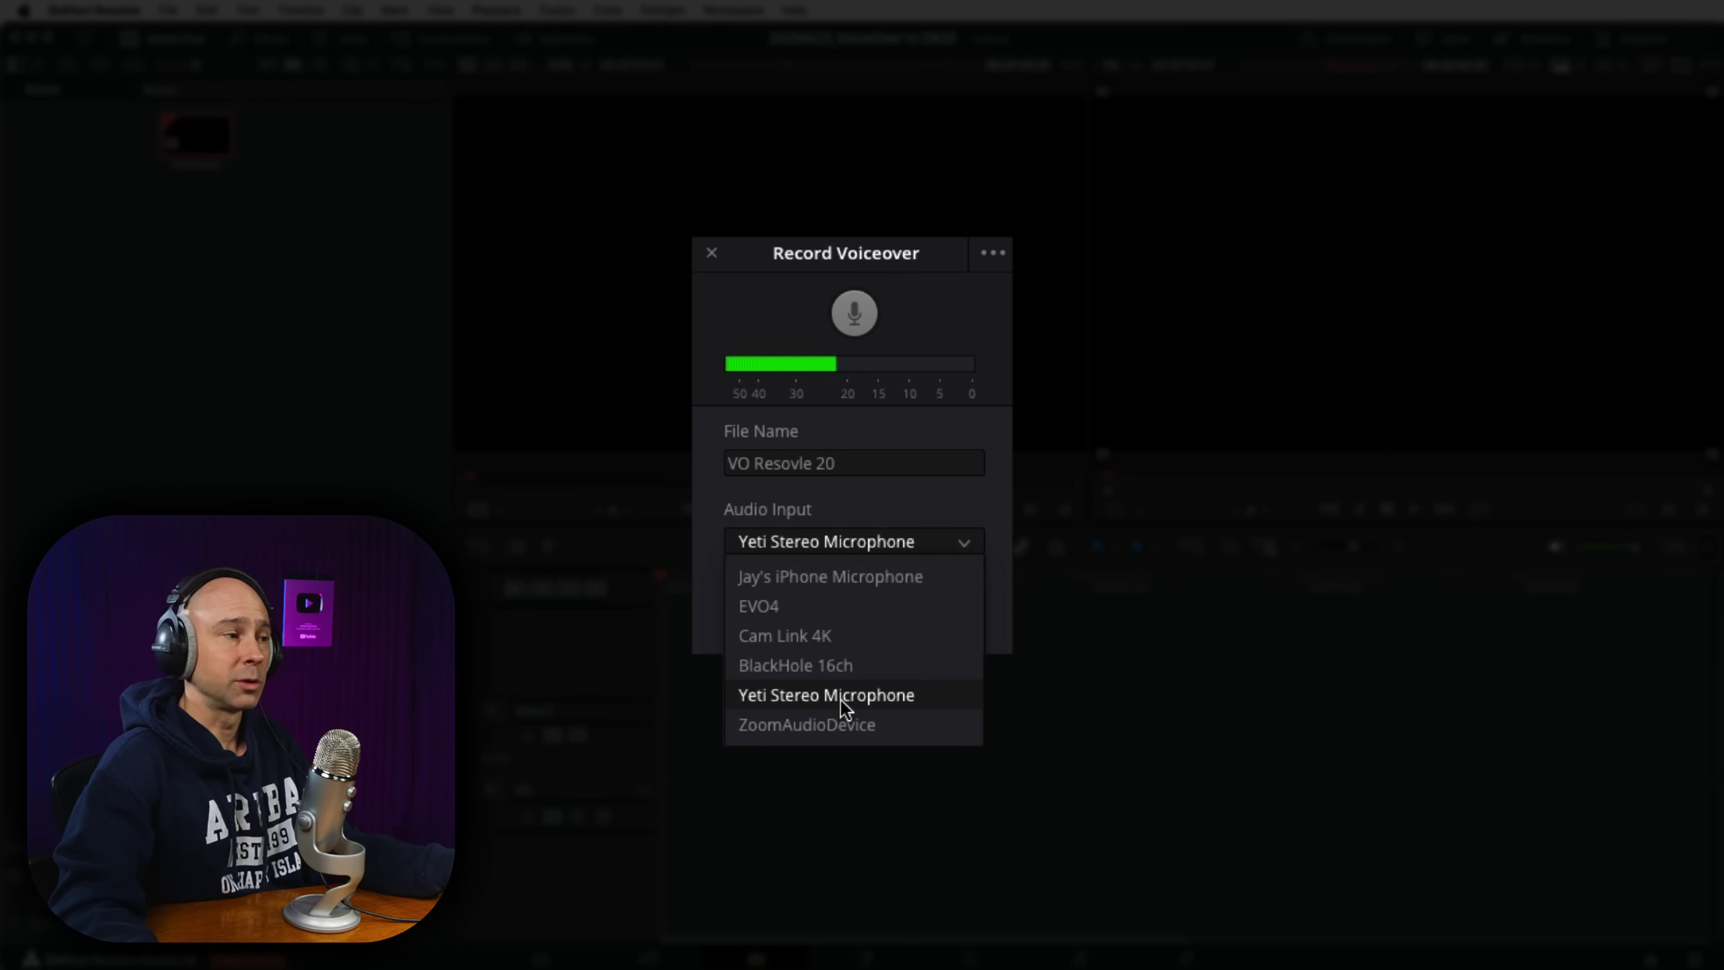
{"action": "left_click", "coordinate": [798, 694]}
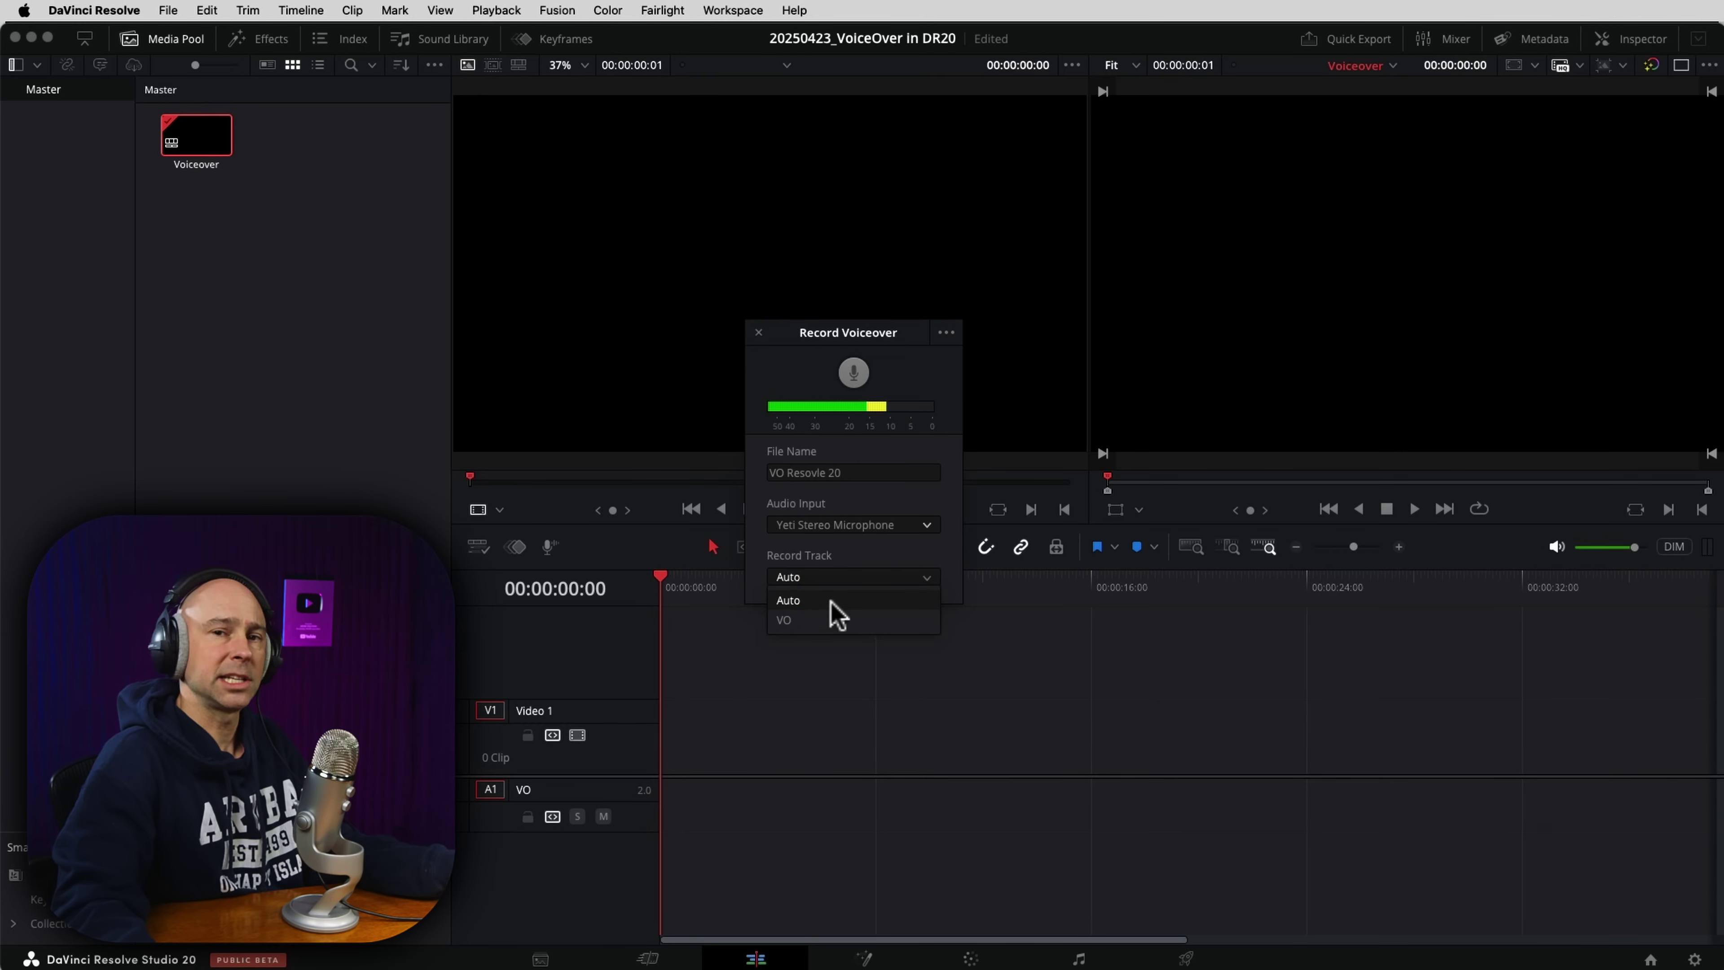
Add a stereo audio track, Audio 2, to the timeline.
{"action": "left_click", "coordinate": [842, 577]}
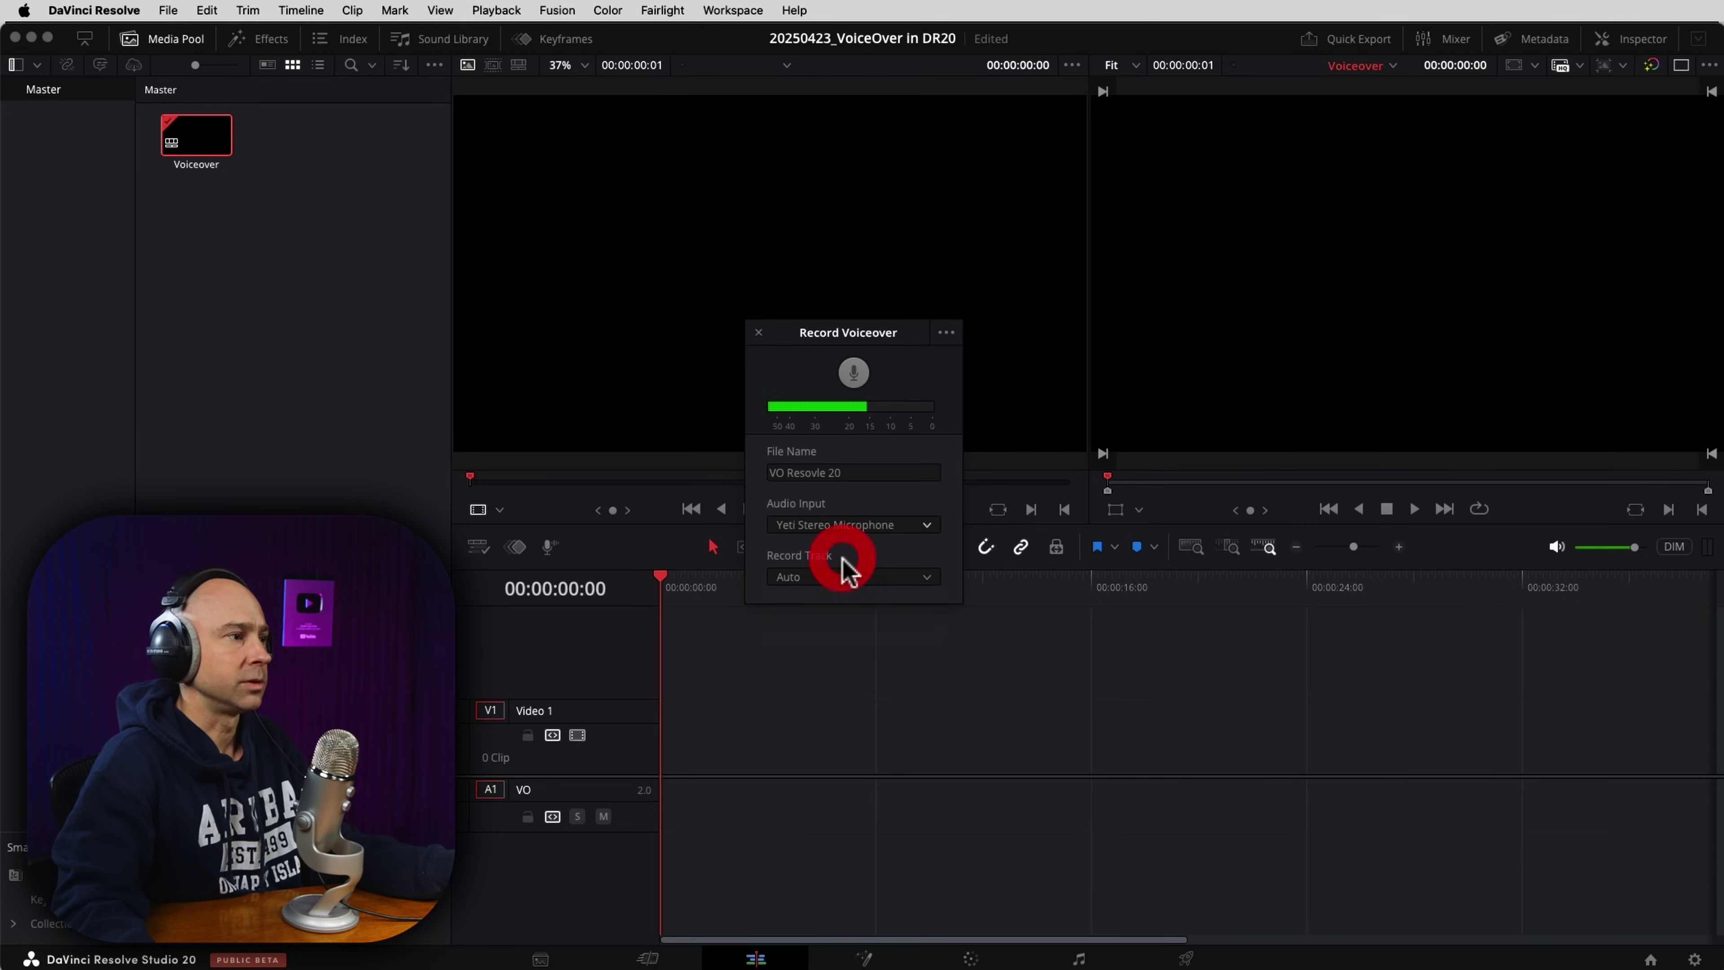
{"action": "right_click", "coordinate": [546, 879]}
{"action": "mouse_move", "coordinate": [591, 890]}
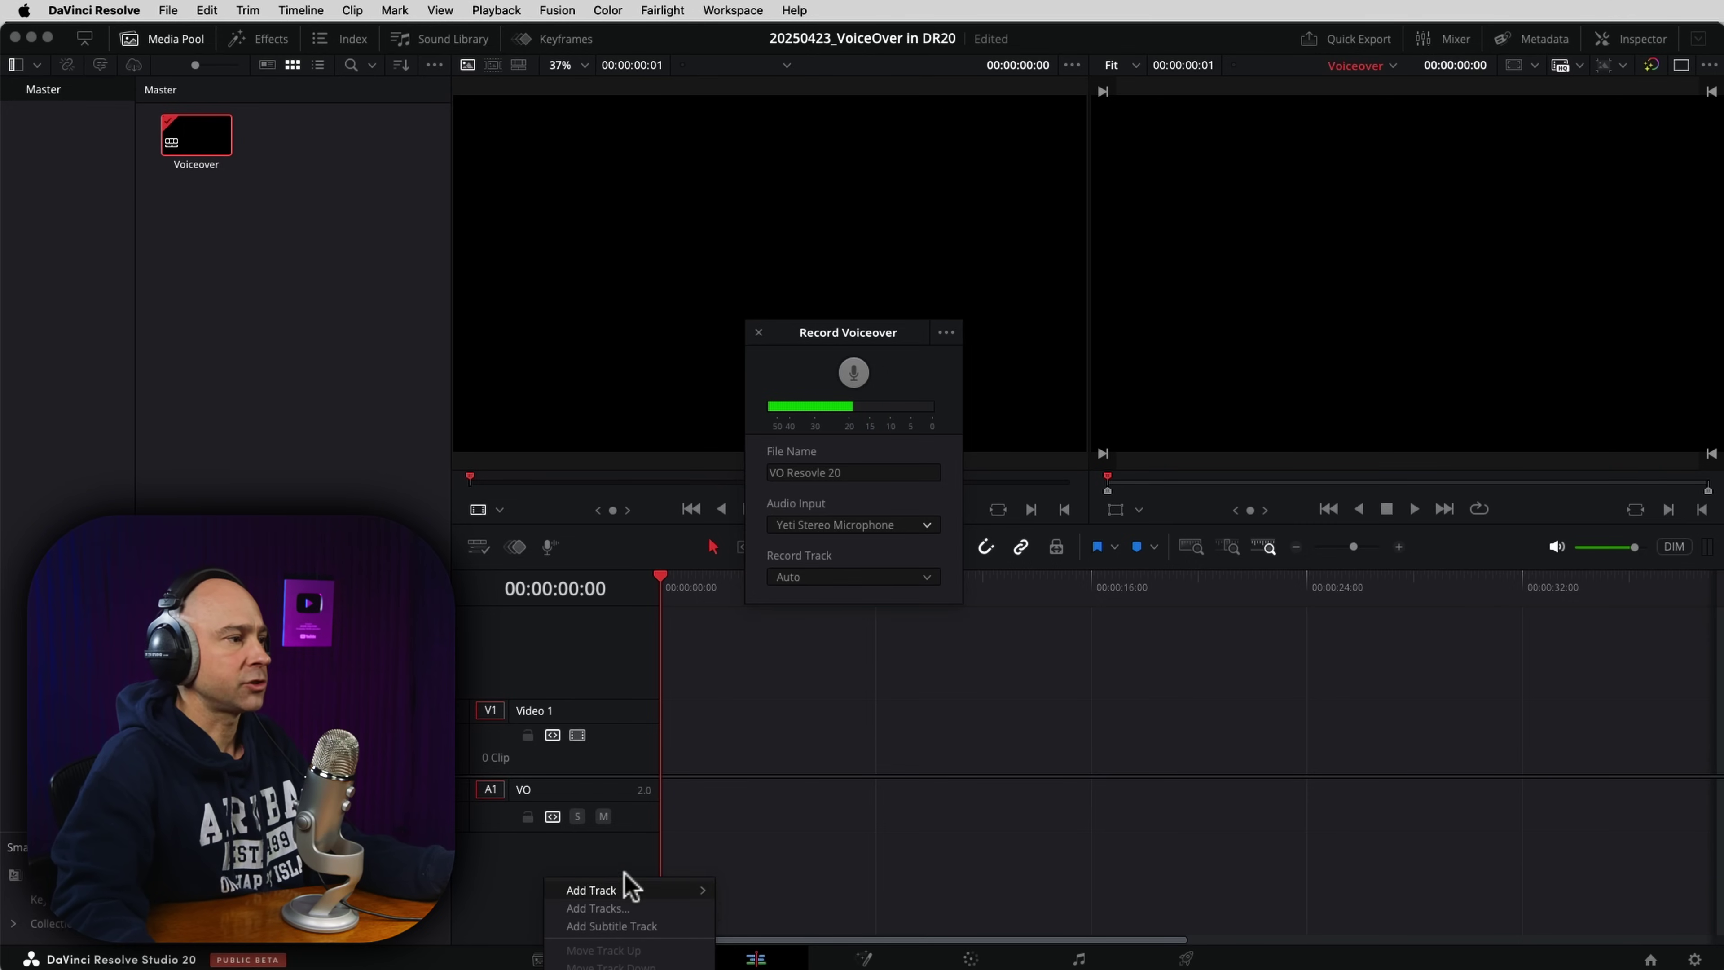
{"action": "left_click", "coordinate": [624, 890]}
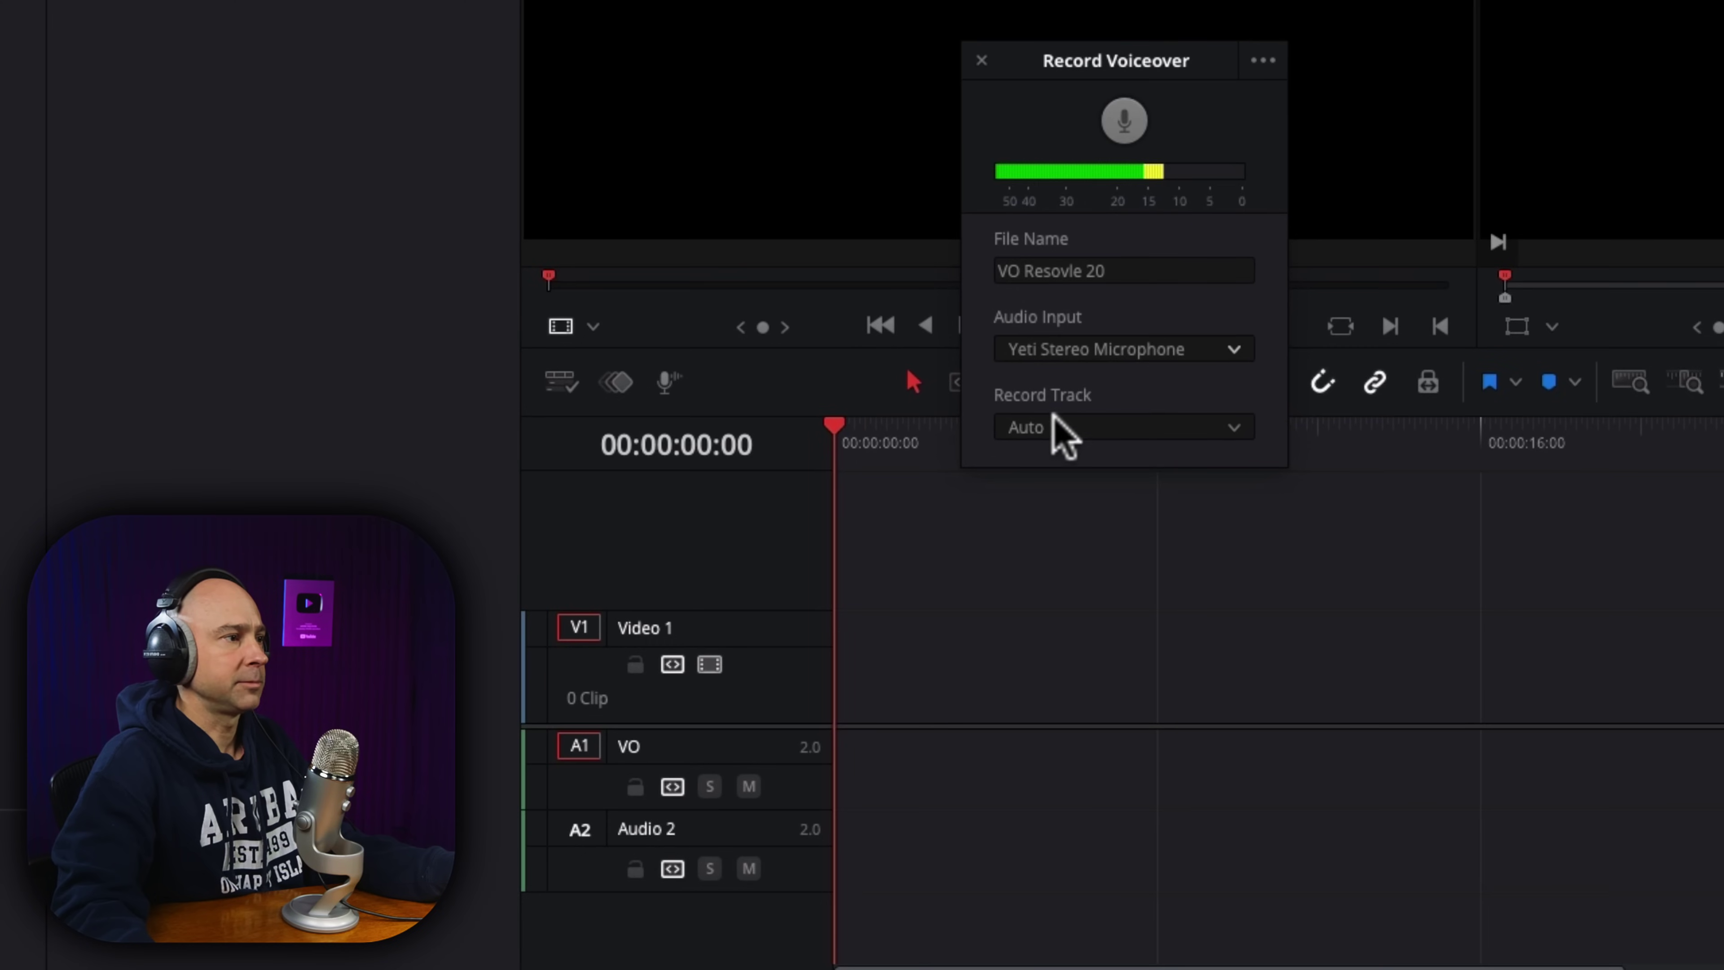
Set the voiceover Record Track to VO.
{"action": "left_click", "coordinate": [1053, 417]}
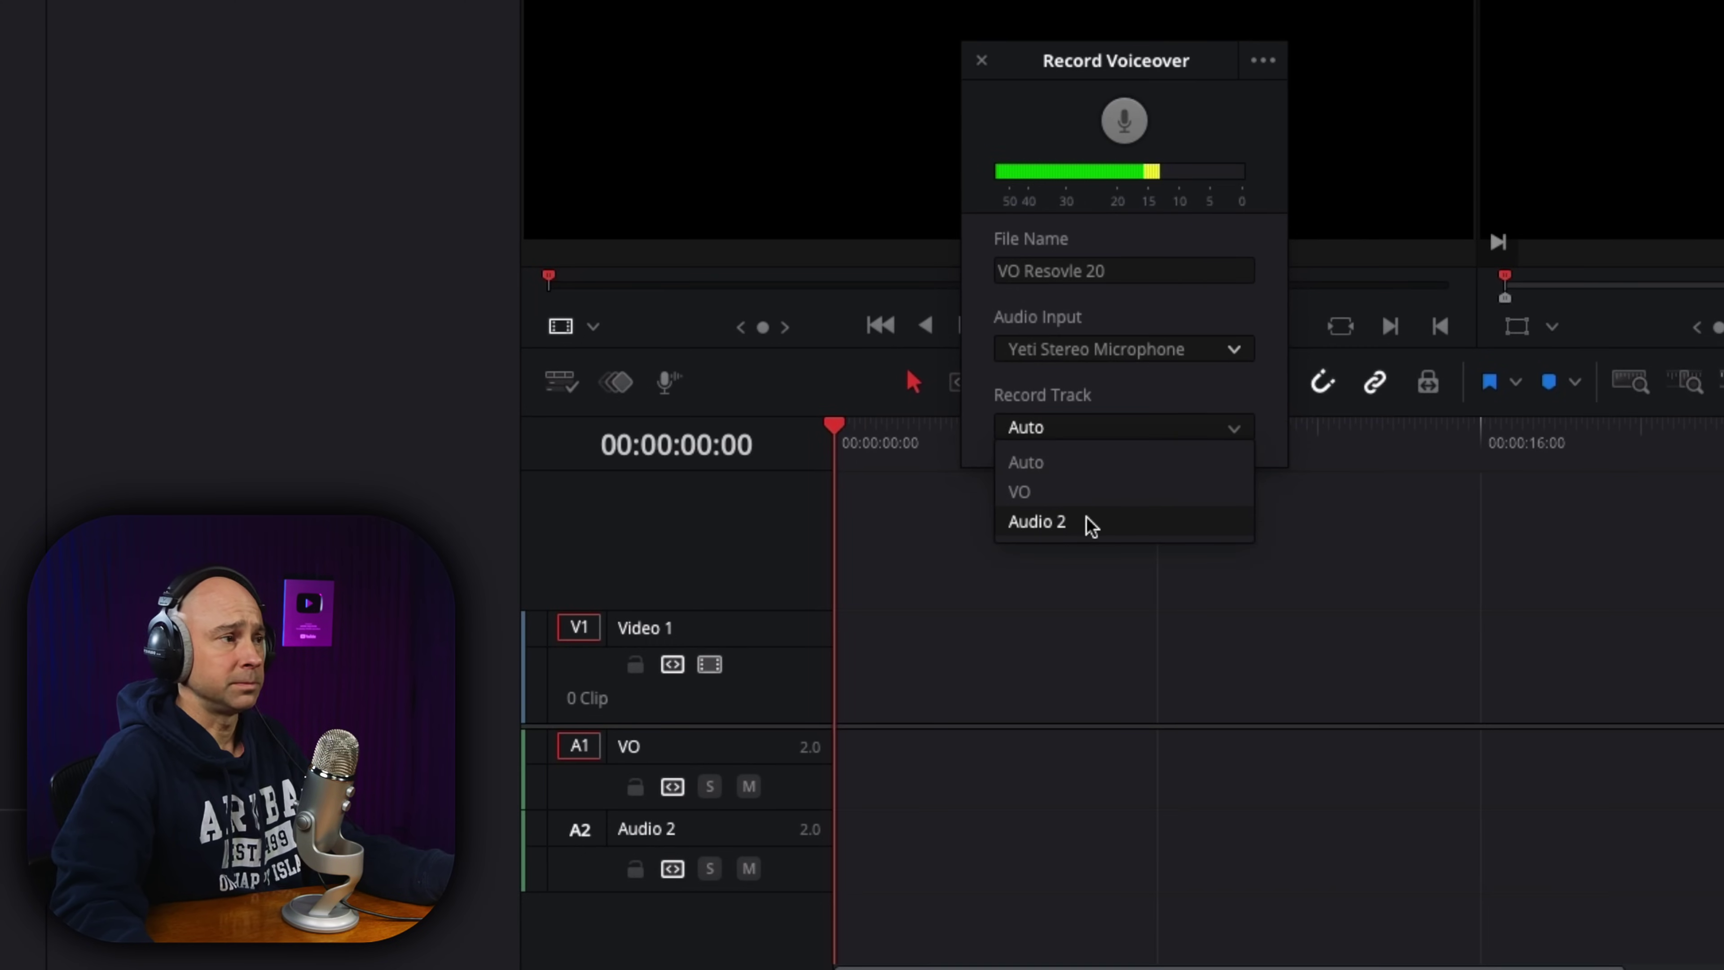
{"action": "left_click", "coordinate": [1106, 430]}
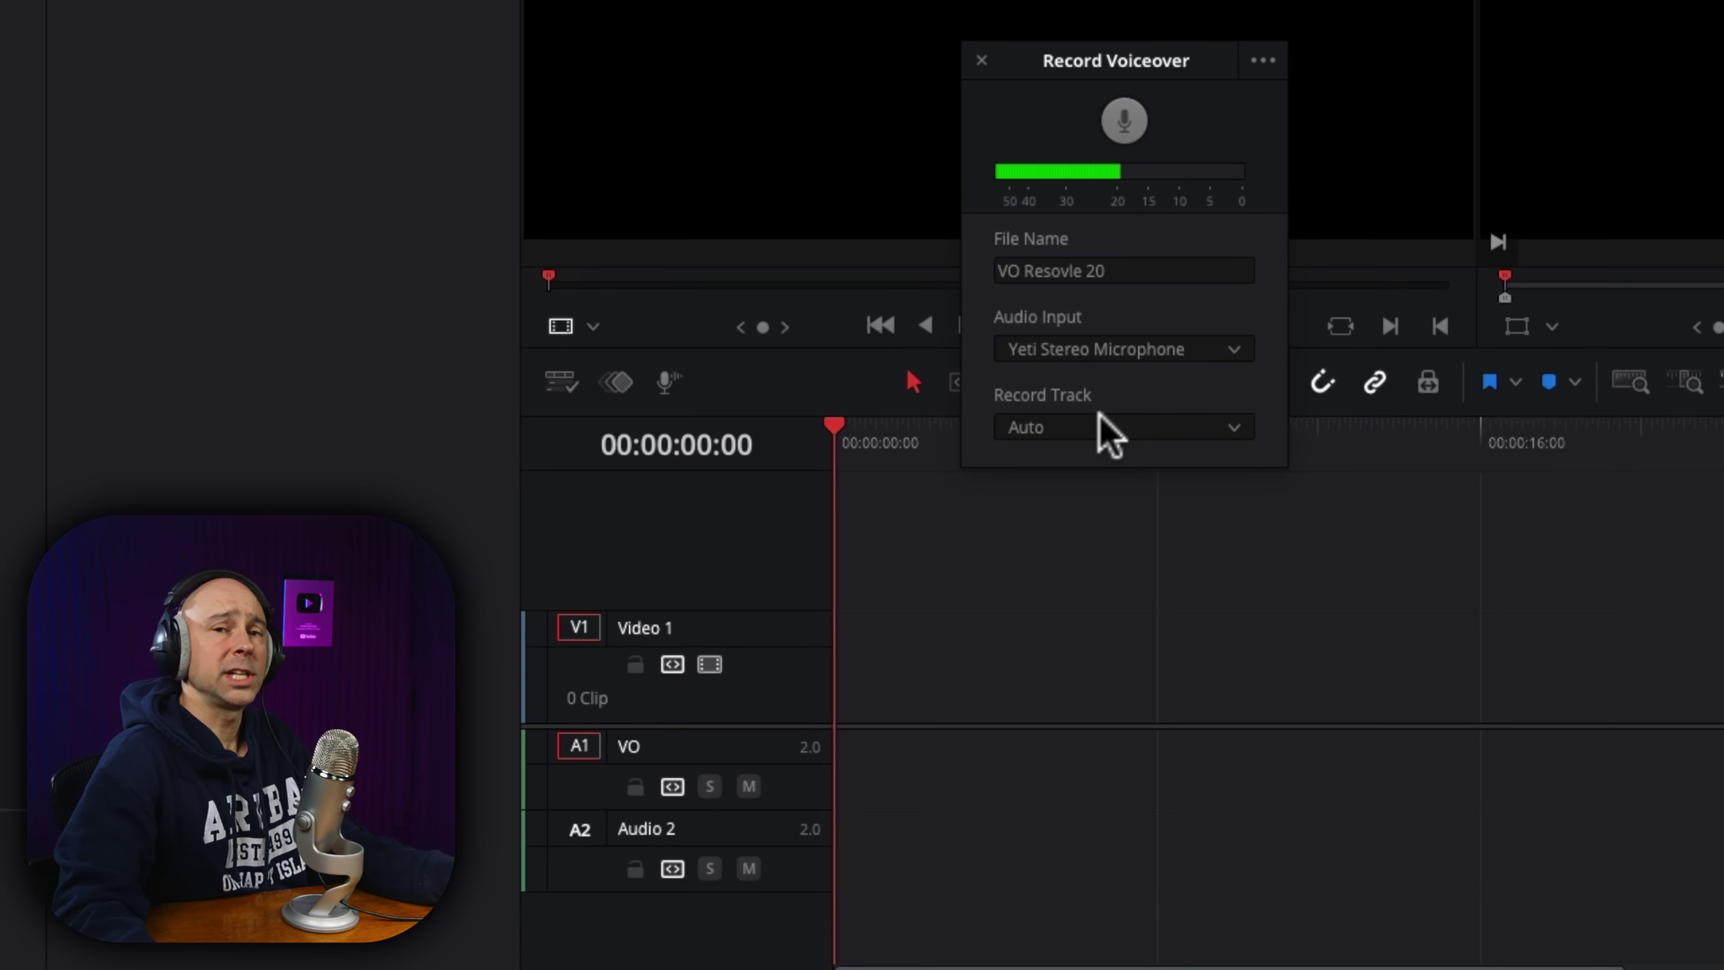
{"action": "left_click", "coordinate": [1074, 433]}
{"action": "left_click", "coordinate": [1085, 453]}
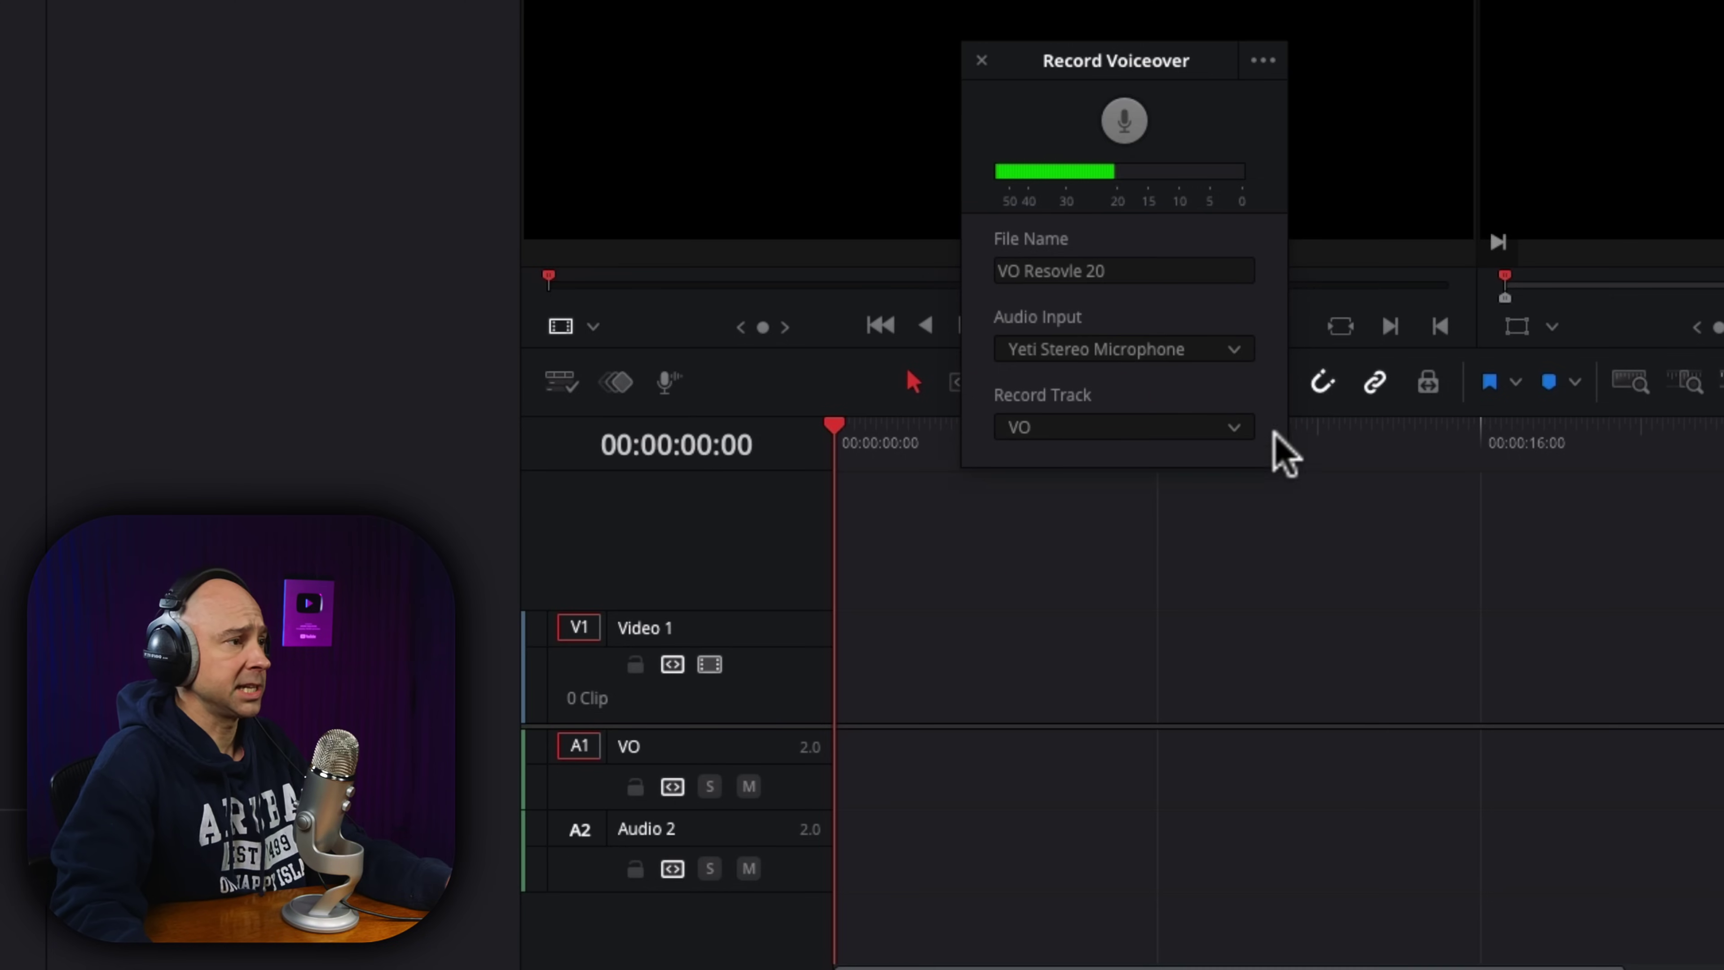
Record the first take onto VO, enlarge the track height, and play it back.
{"action": "left_click", "coordinate": [1124, 122]}
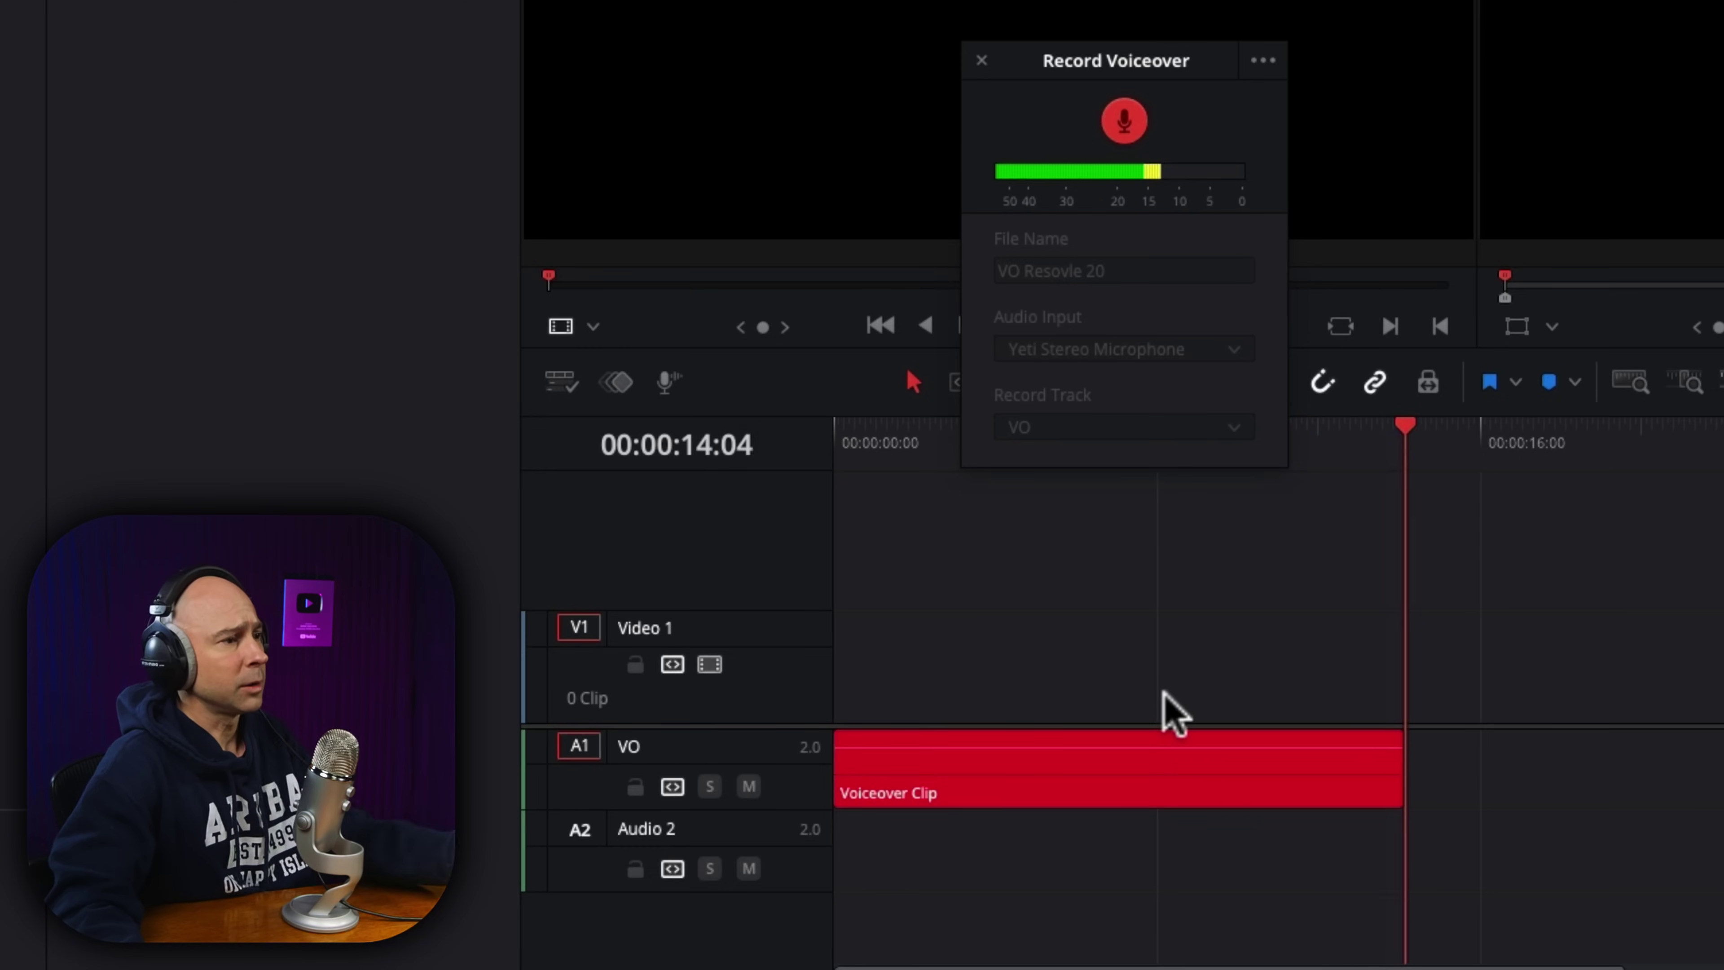
{"action": "left_click", "coordinate": [1127, 121]}
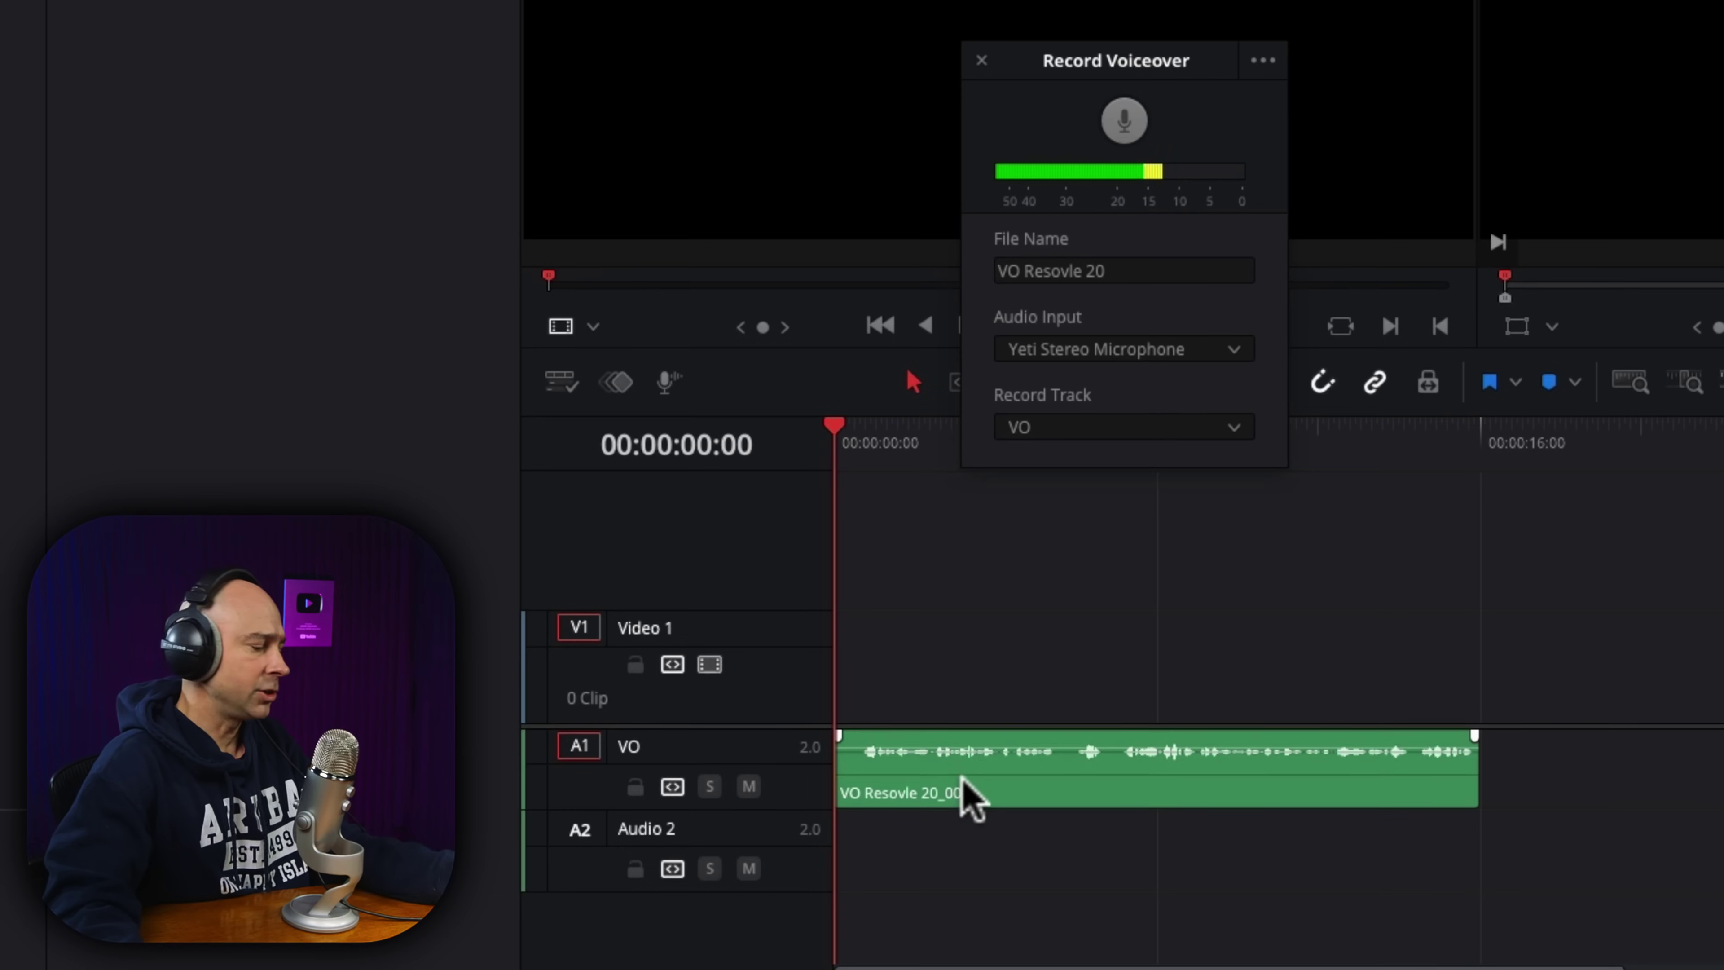
{"action": "scroll", "coordinate": [1096, 876], "scroll_direction": "up", "scroll_amount": 3}
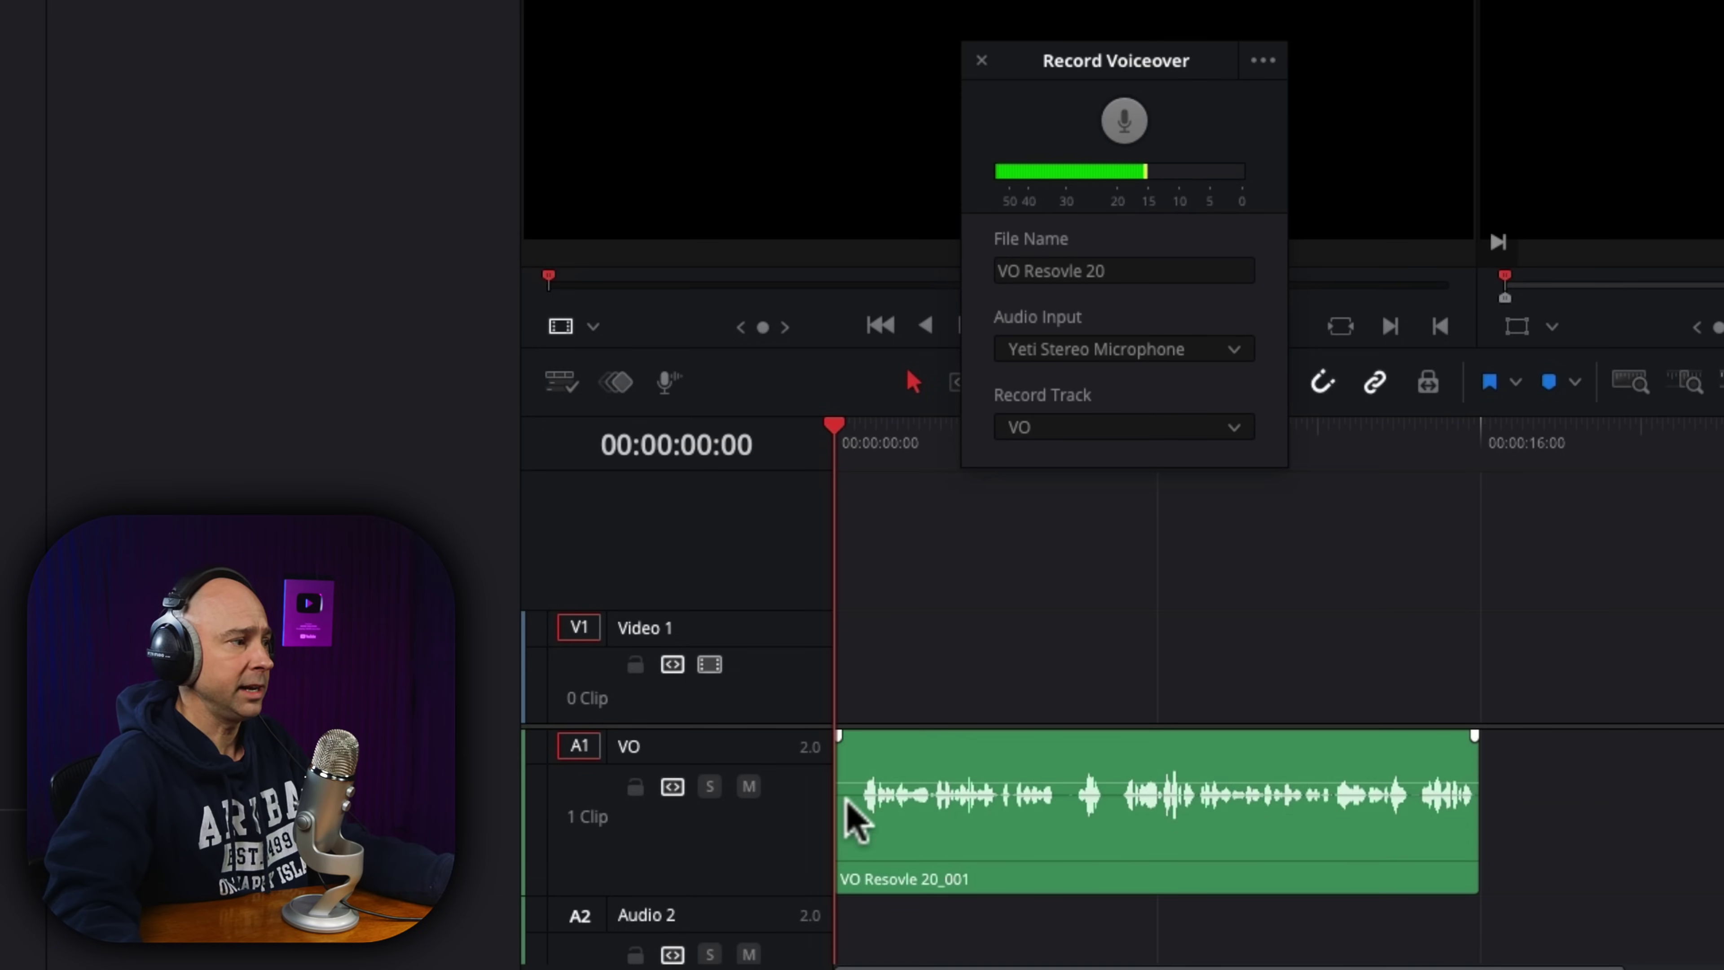
{"action": "key", "text": "space"}
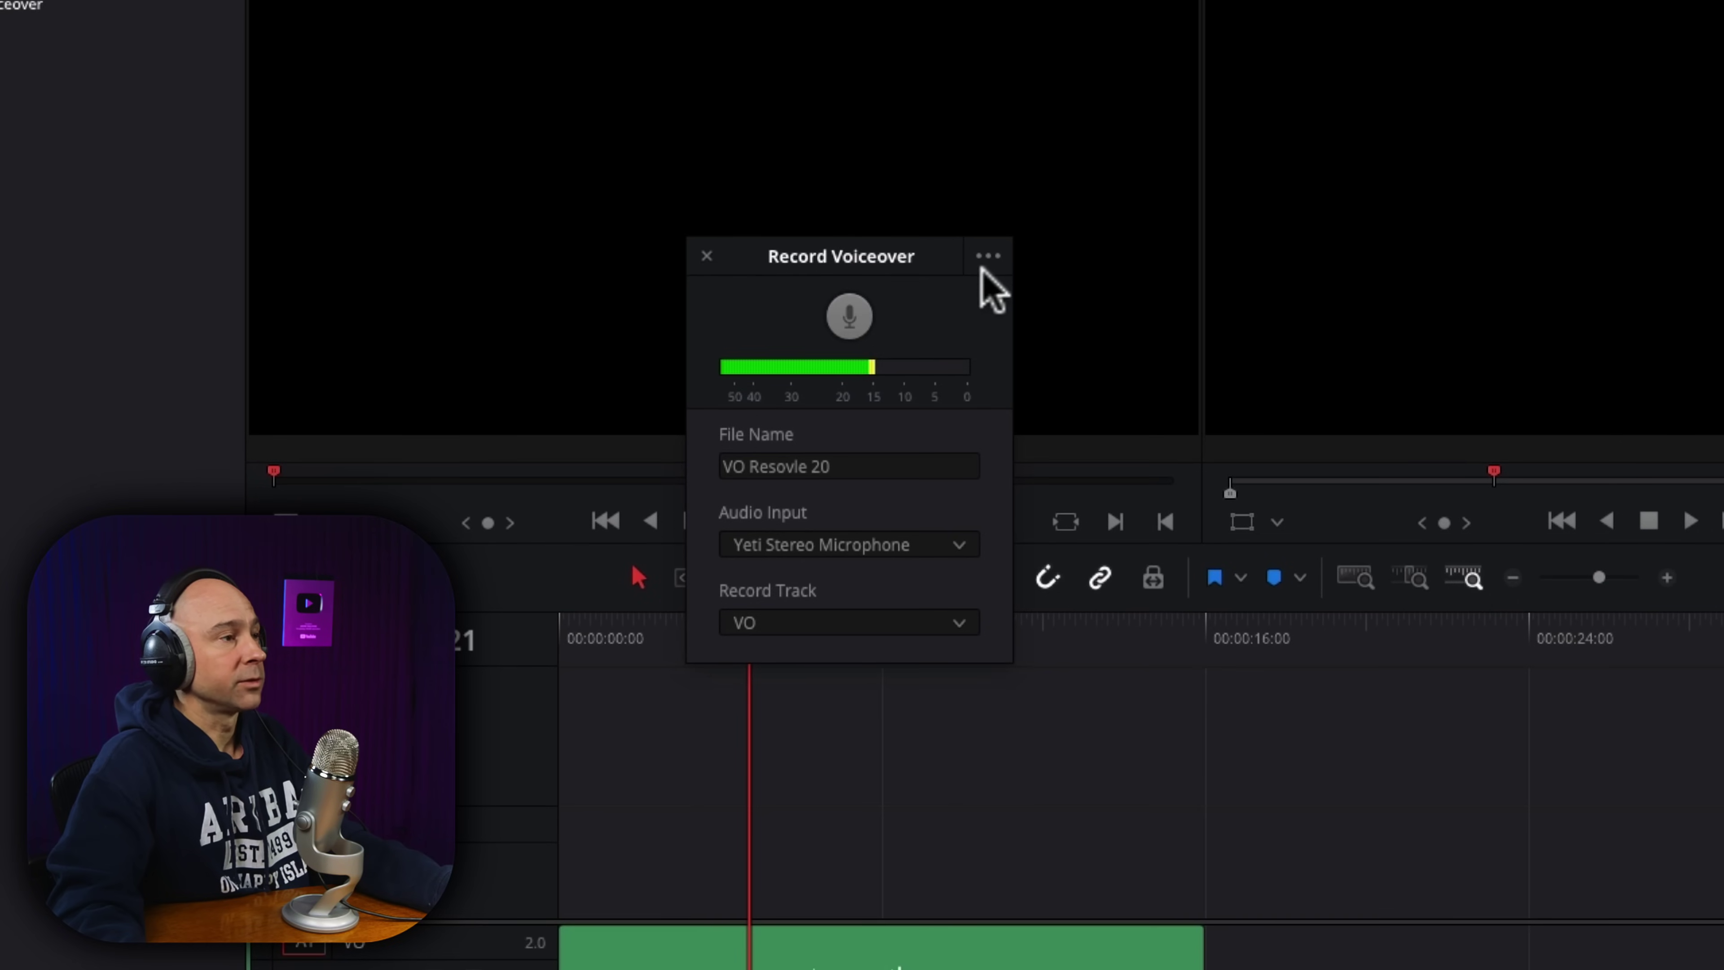
{"action": "left_click", "coordinate": [986, 257]}
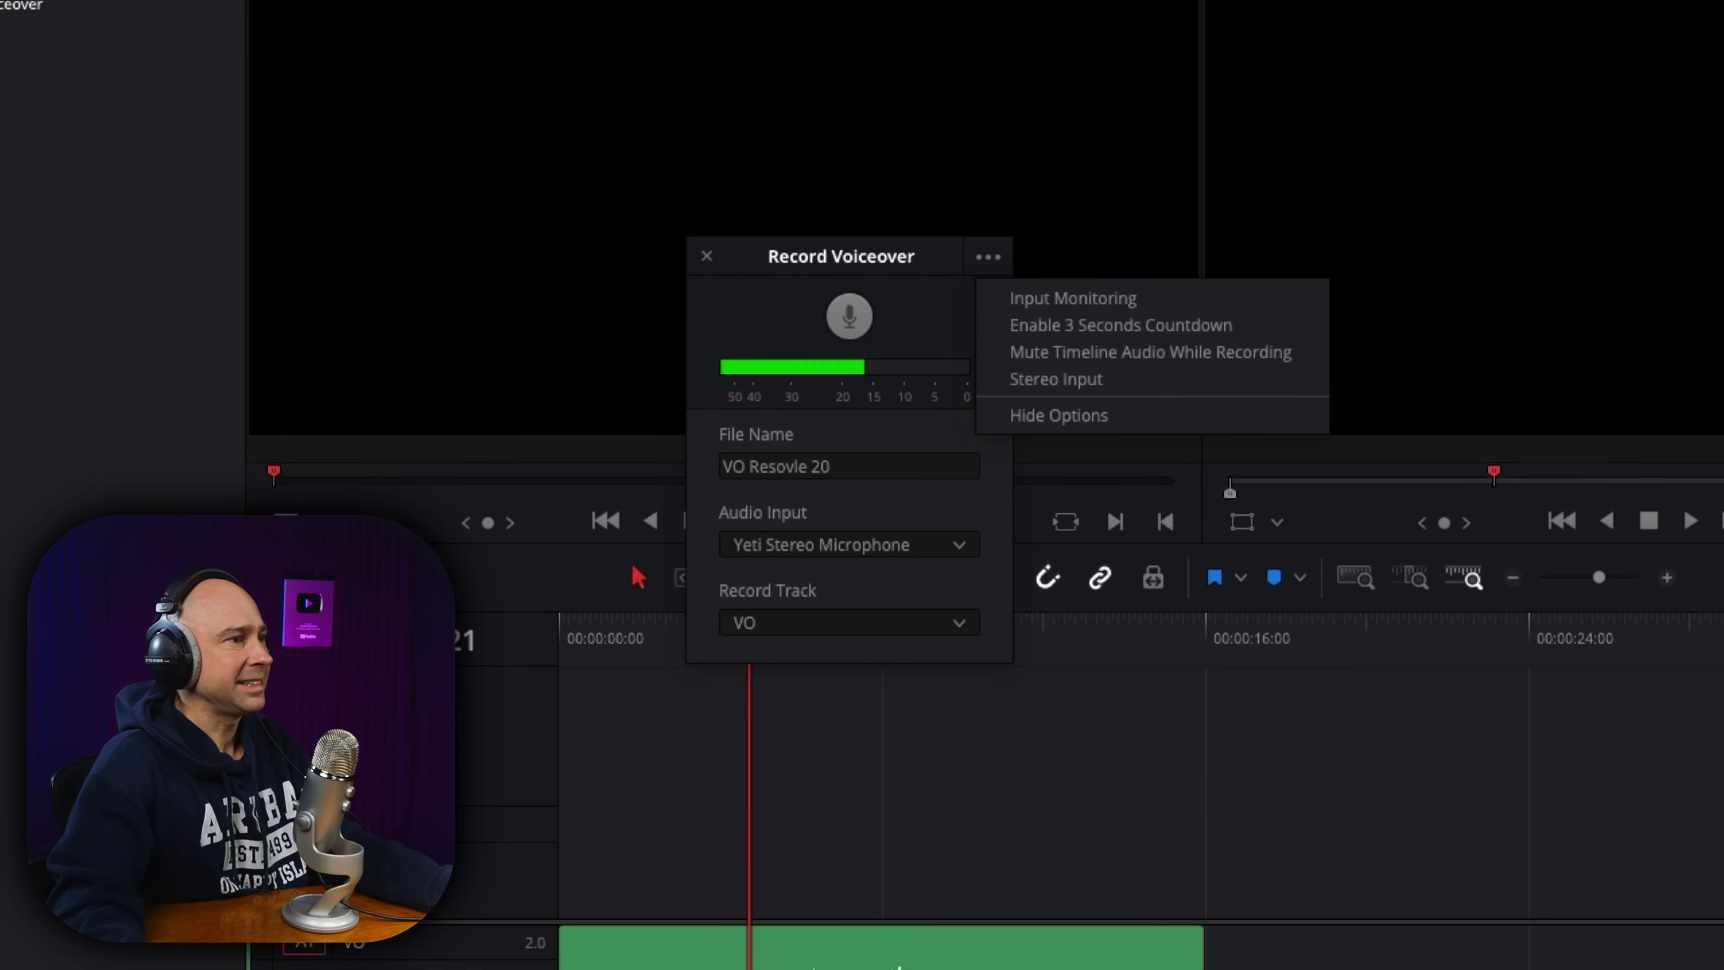
{"action": "left_click", "coordinate": [1113, 302]}
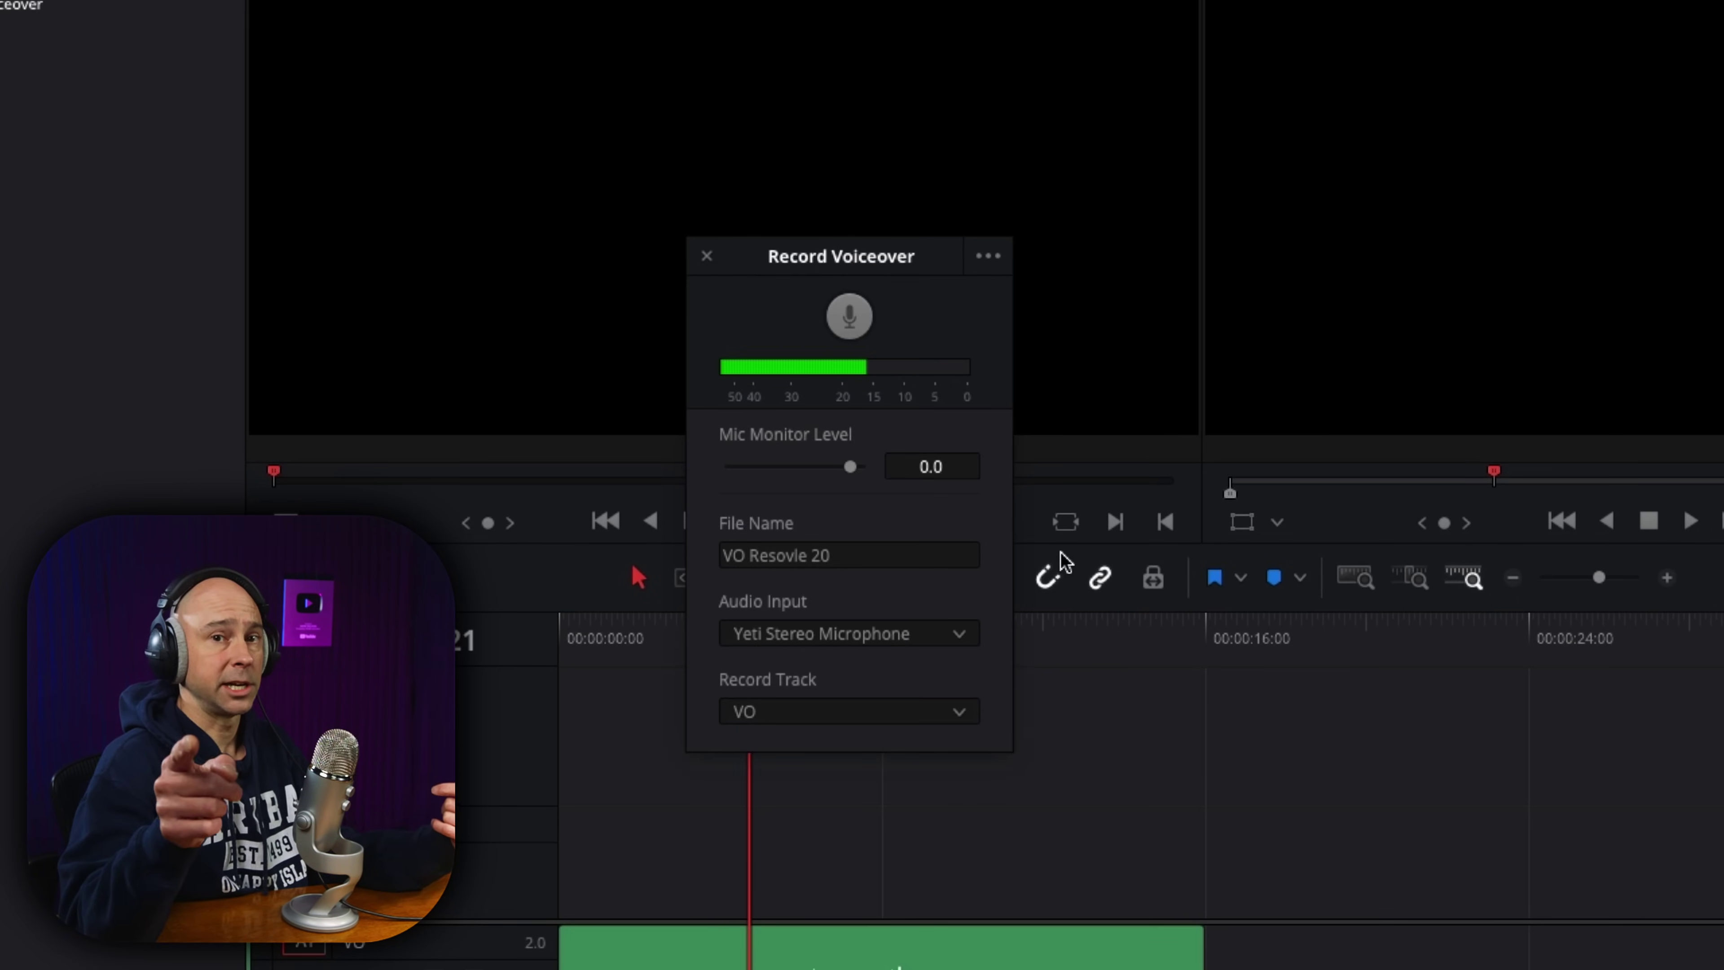
{"action": "left_click", "coordinate": [1011, 295]}
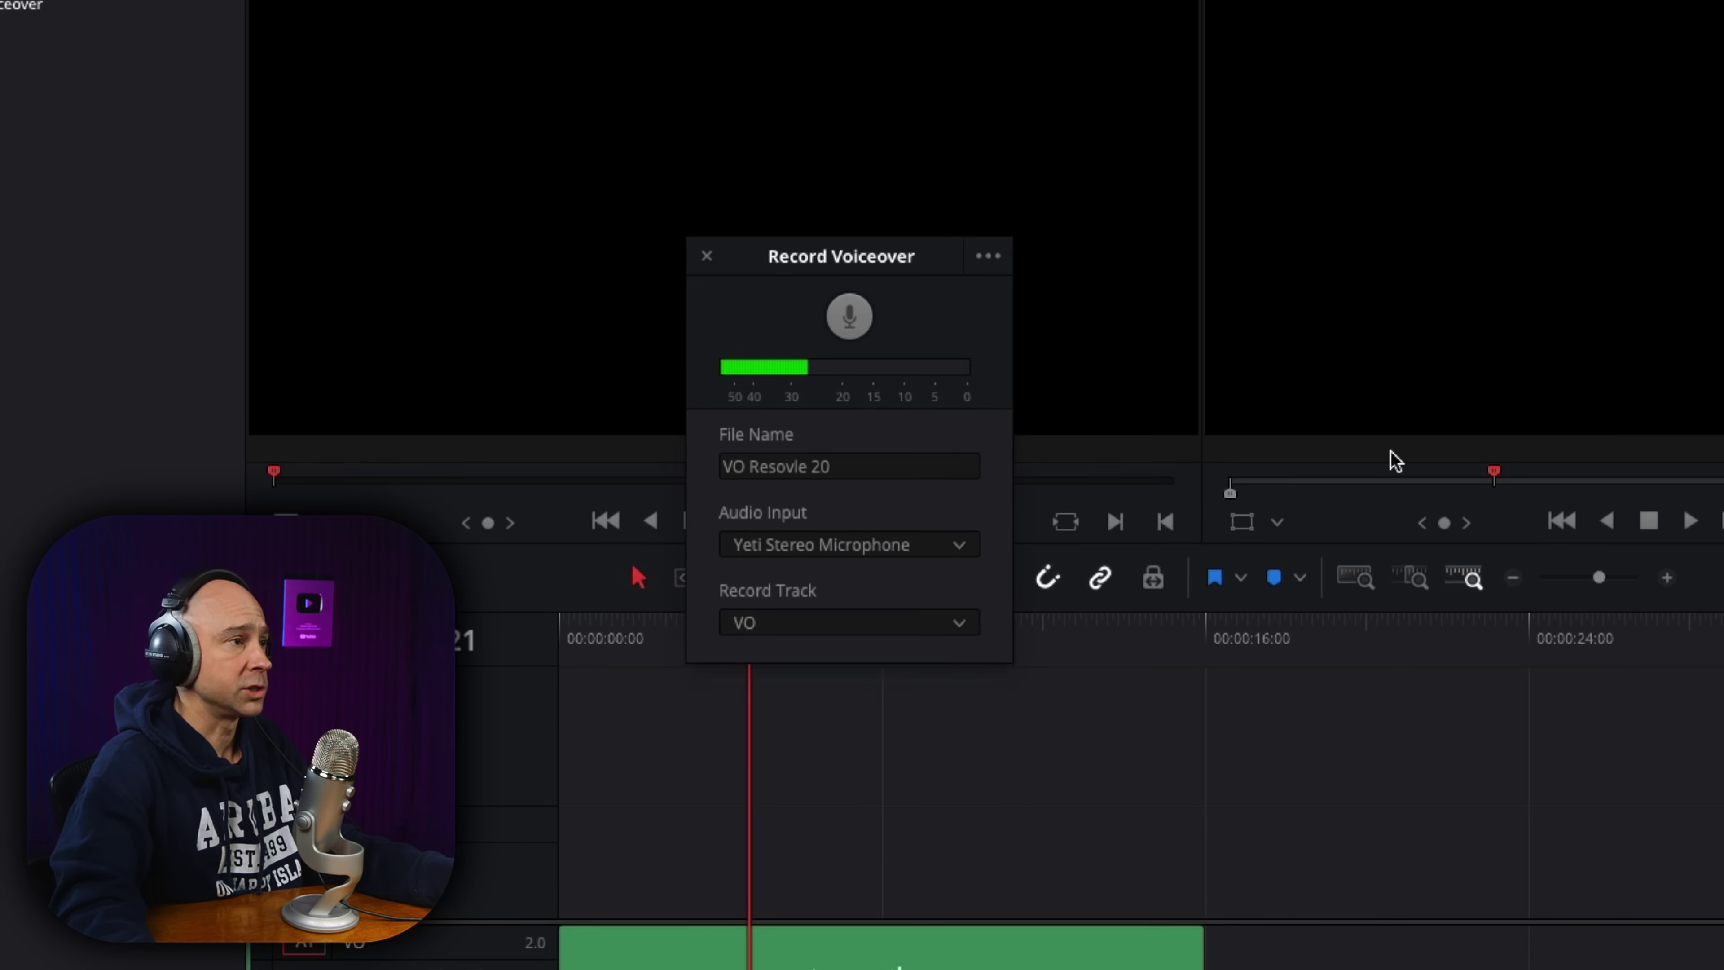
Enable the 3 Seconds Countdown and record a second take starting at 17:19.
{"action": "left_click", "coordinate": [988, 256]}
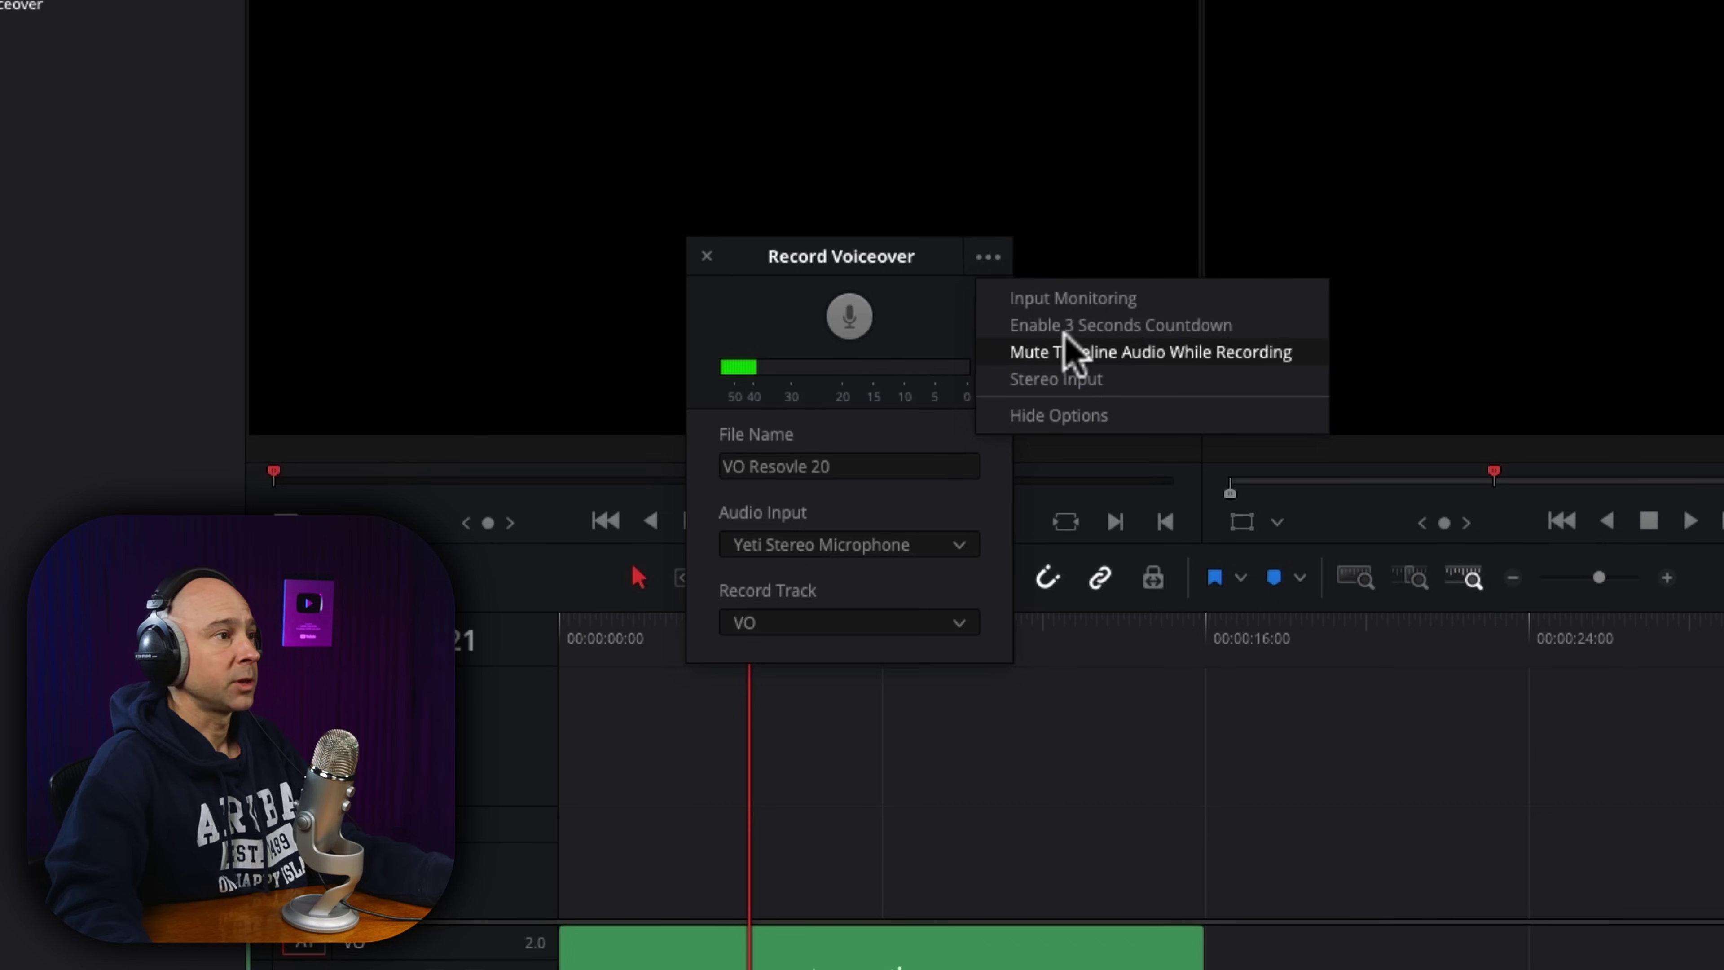
{"action": "left_click", "coordinate": [1035, 329]}
{"action": "left_click", "coordinate": [1270, 641]}
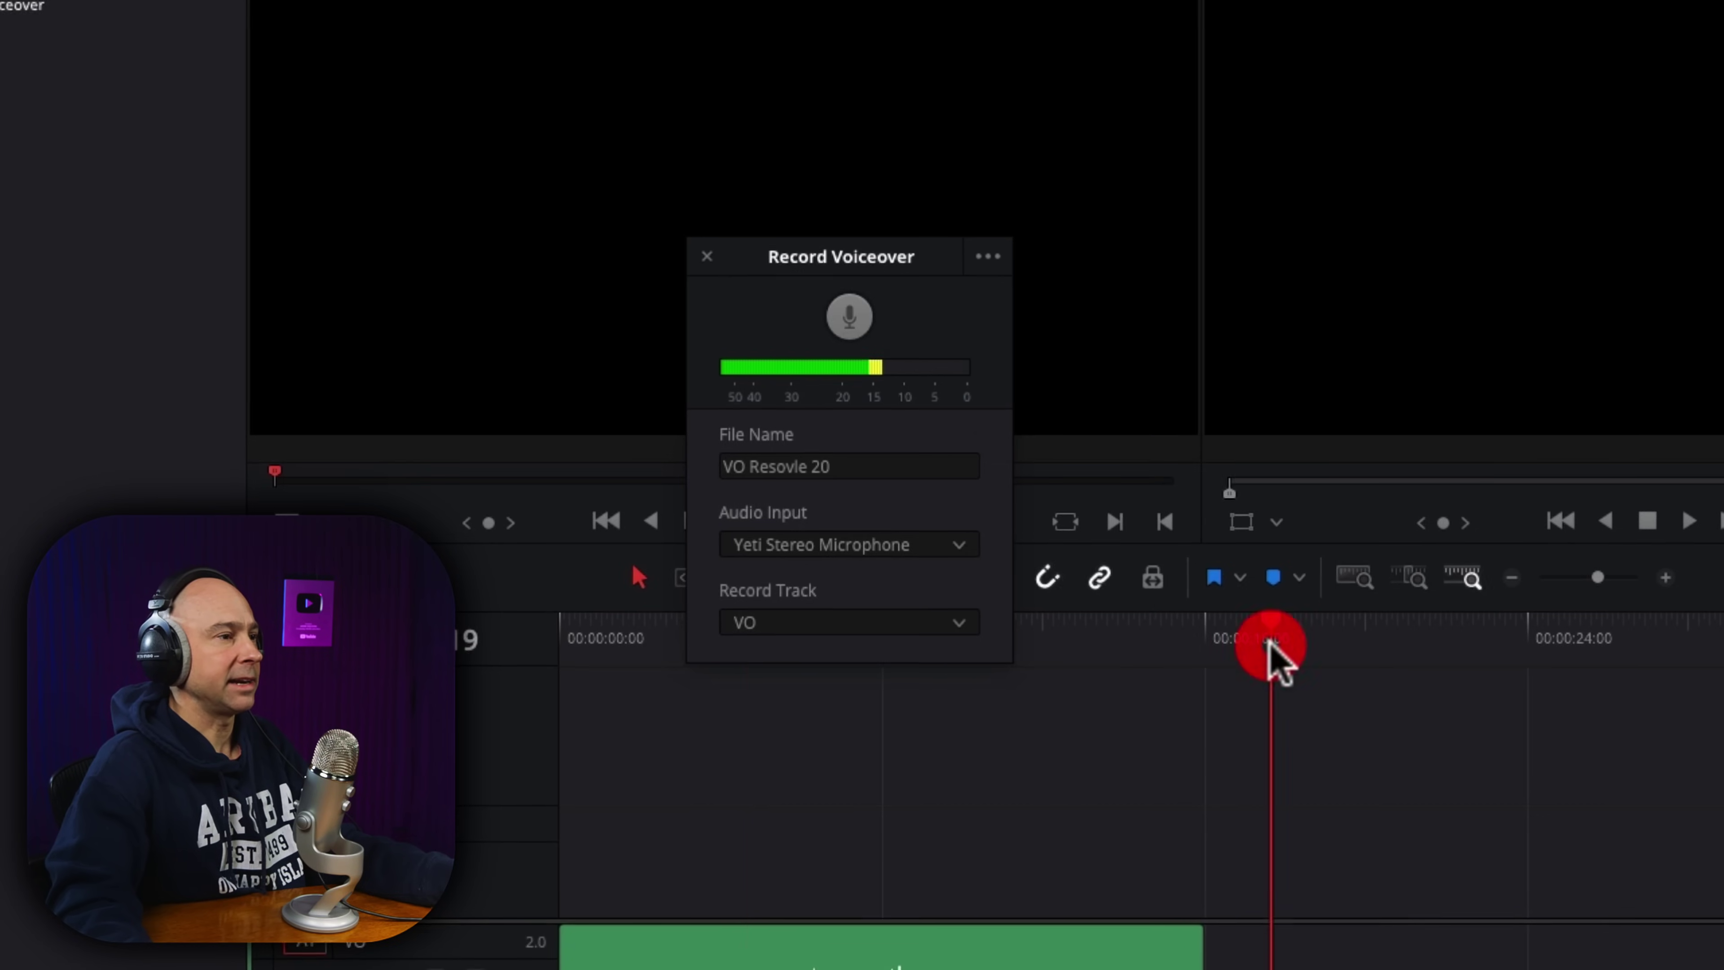
{"action": "left_click", "coordinate": [849, 315]}
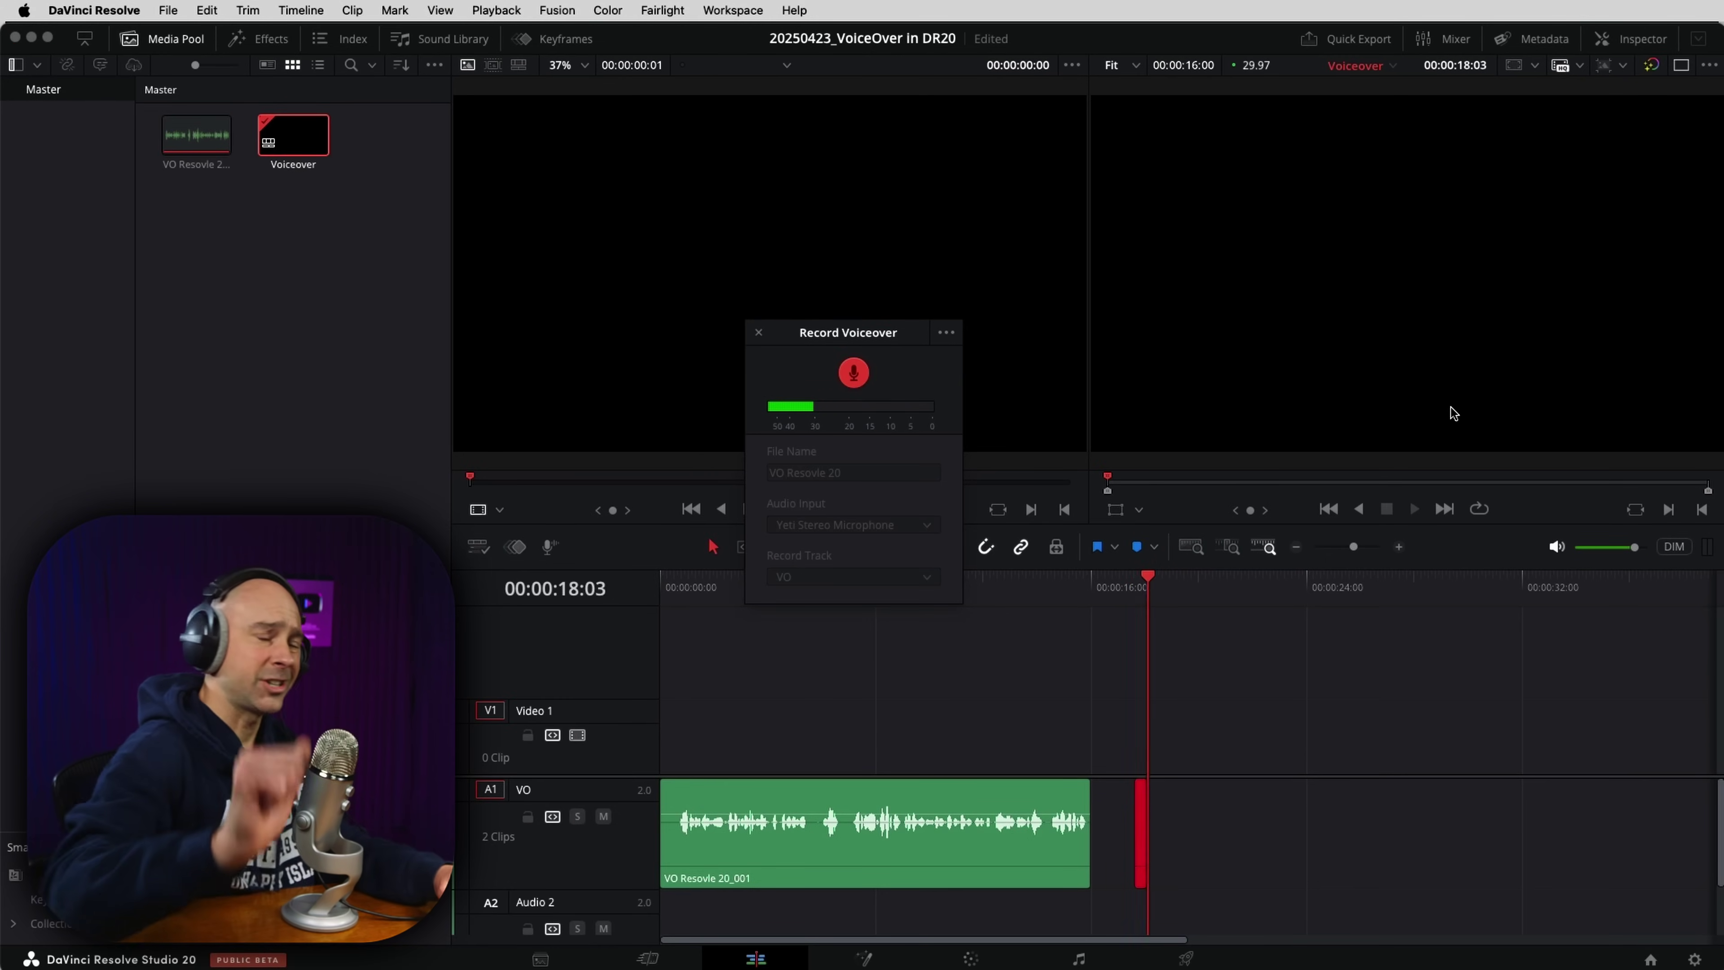
{"action": "left_click", "coordinate": [863, 382]}
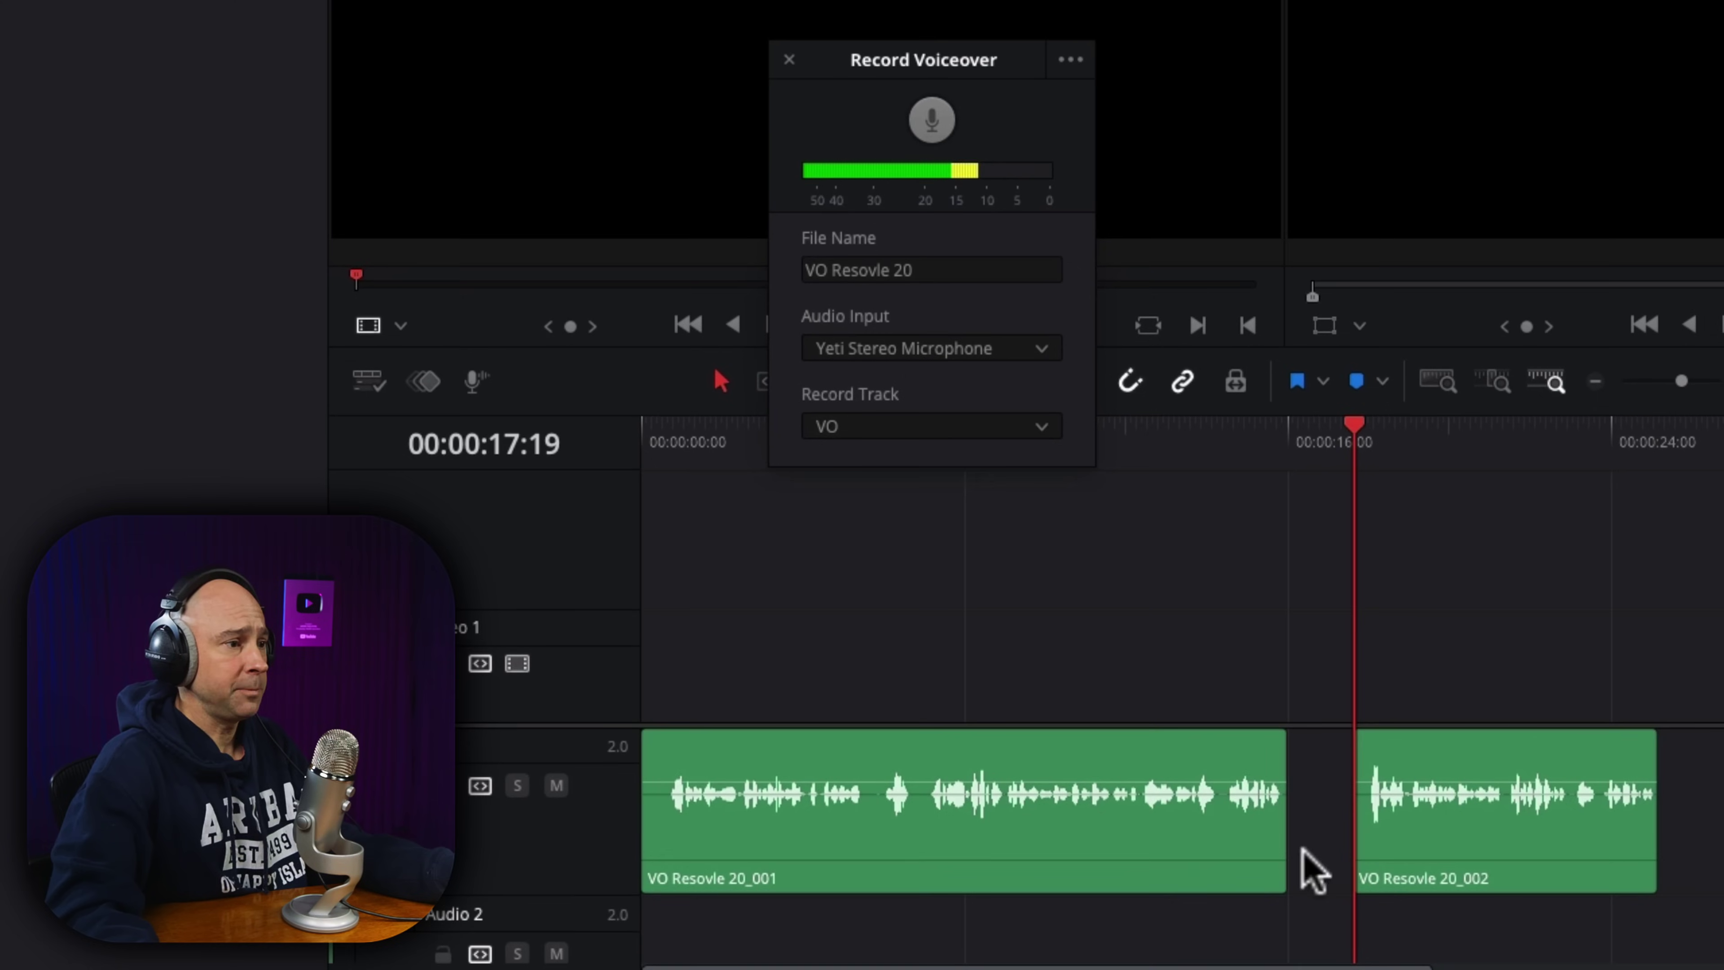
Select the new clip VO Resolve 20_002, then the first clip VO Resolve 20_001.
{"action": "left_click", "coordinate": [1408, 876]}
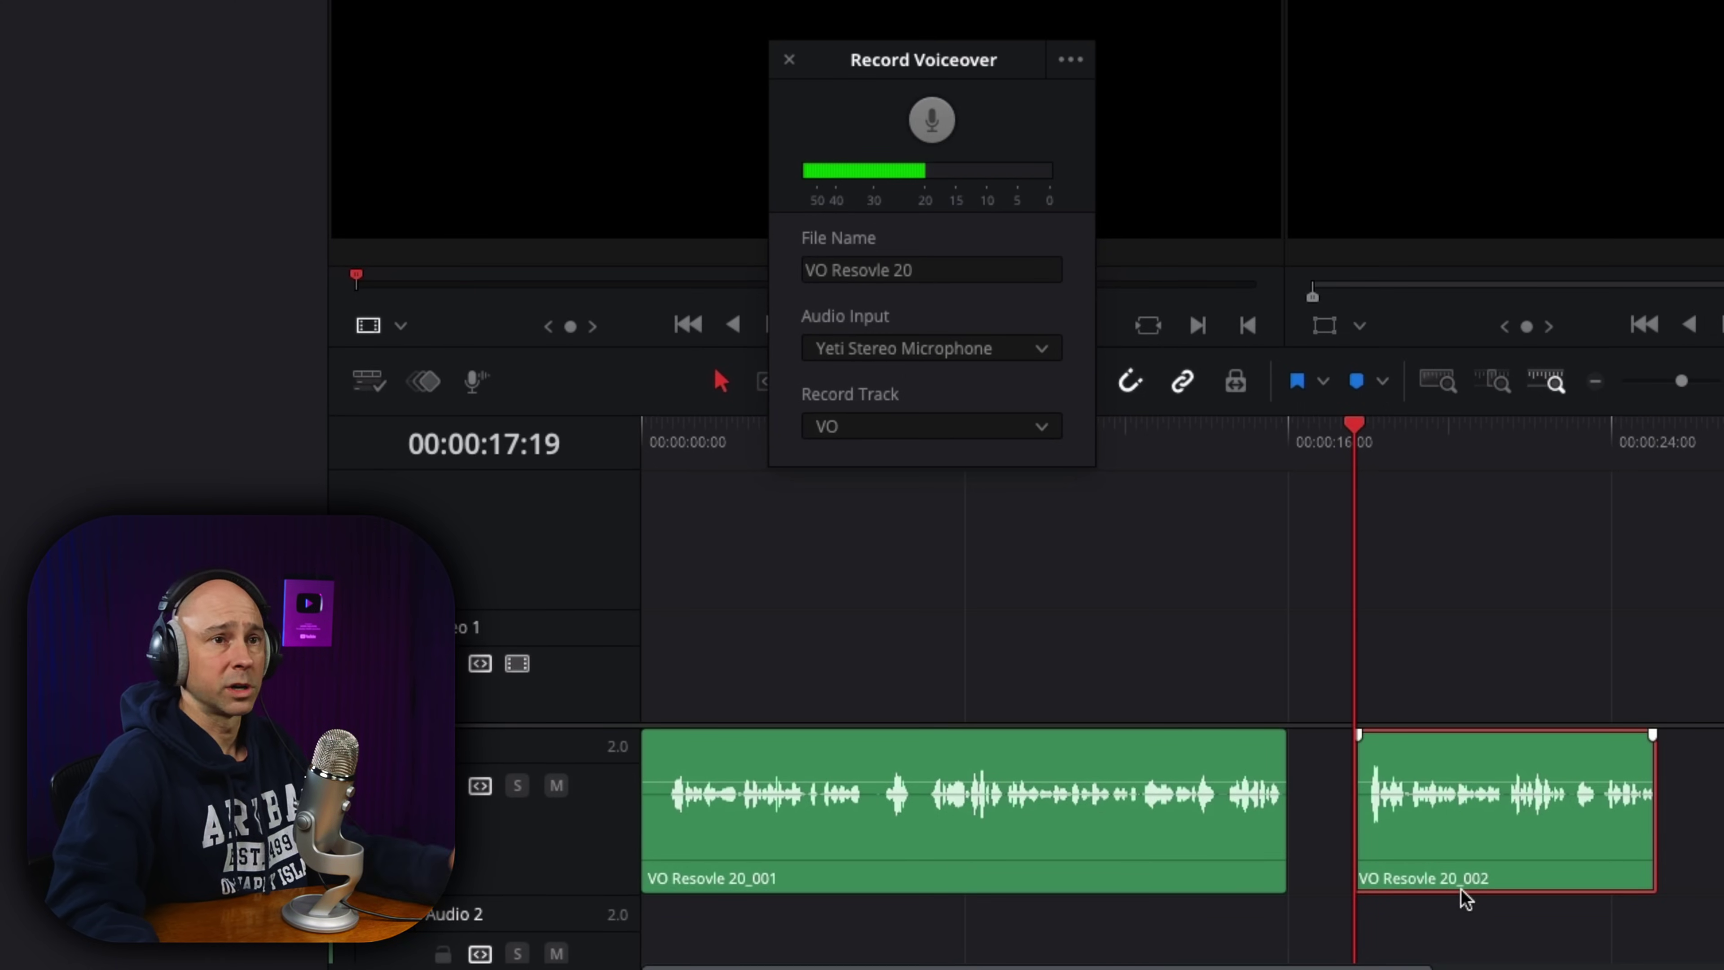
{"action": "left_click", "coordinate": [1140, 886]}
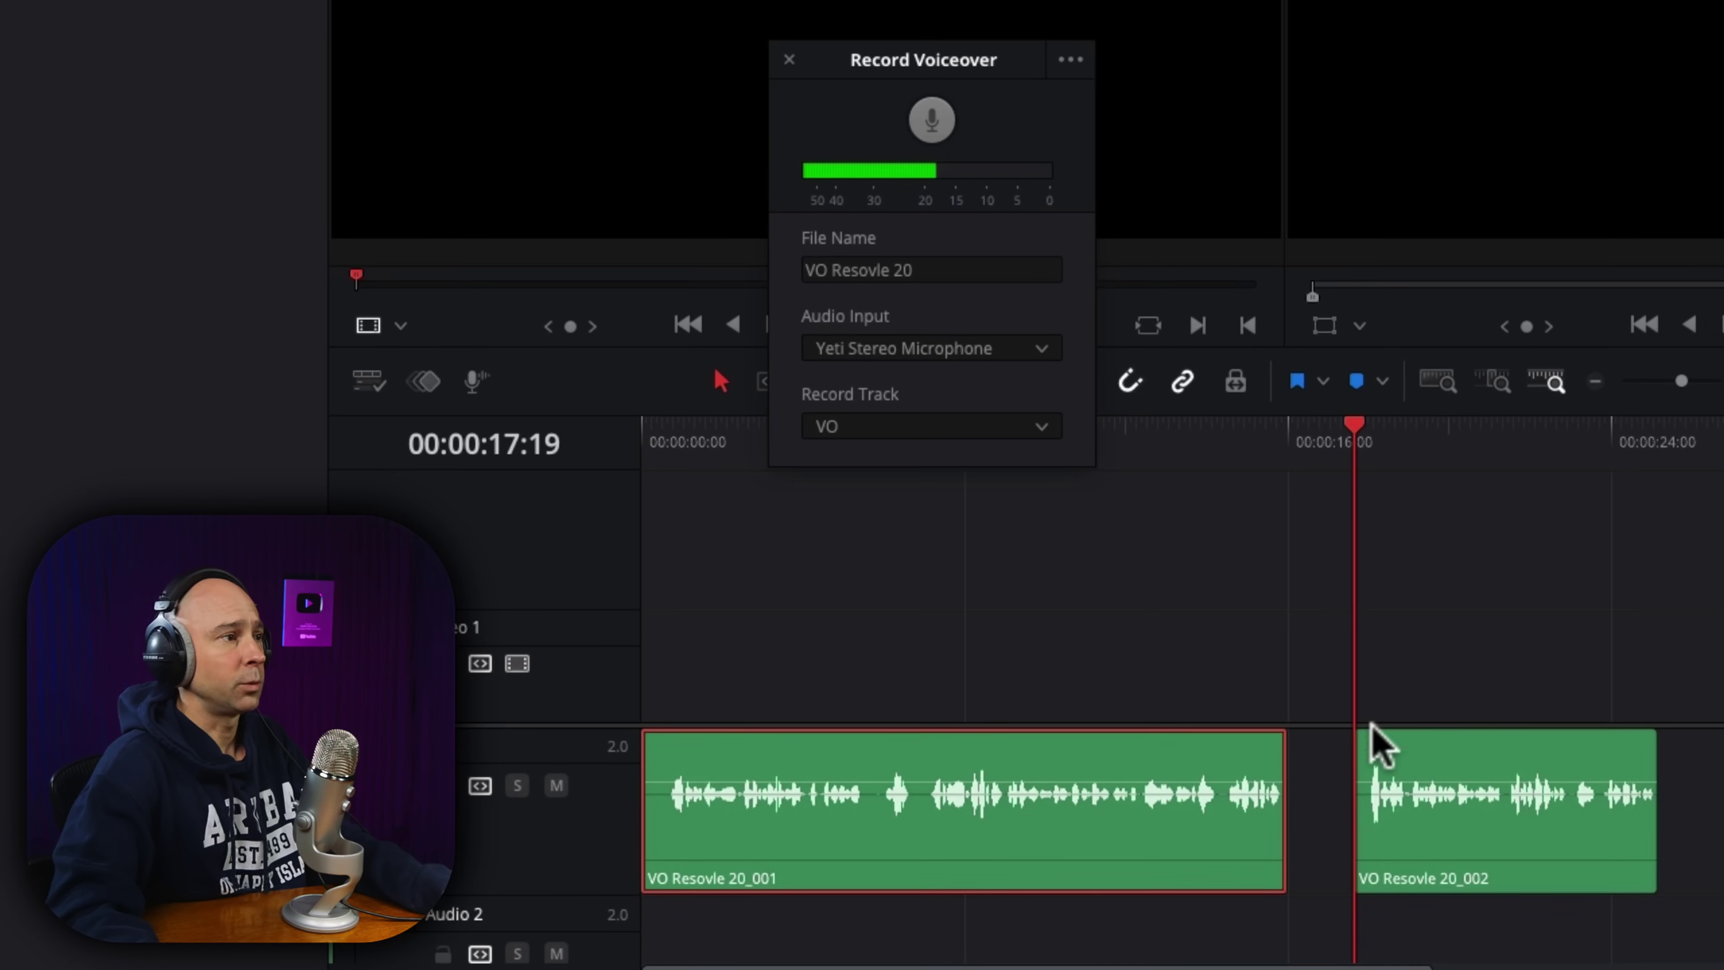
{"action": "left_click", "coordinate": [262, 270]}
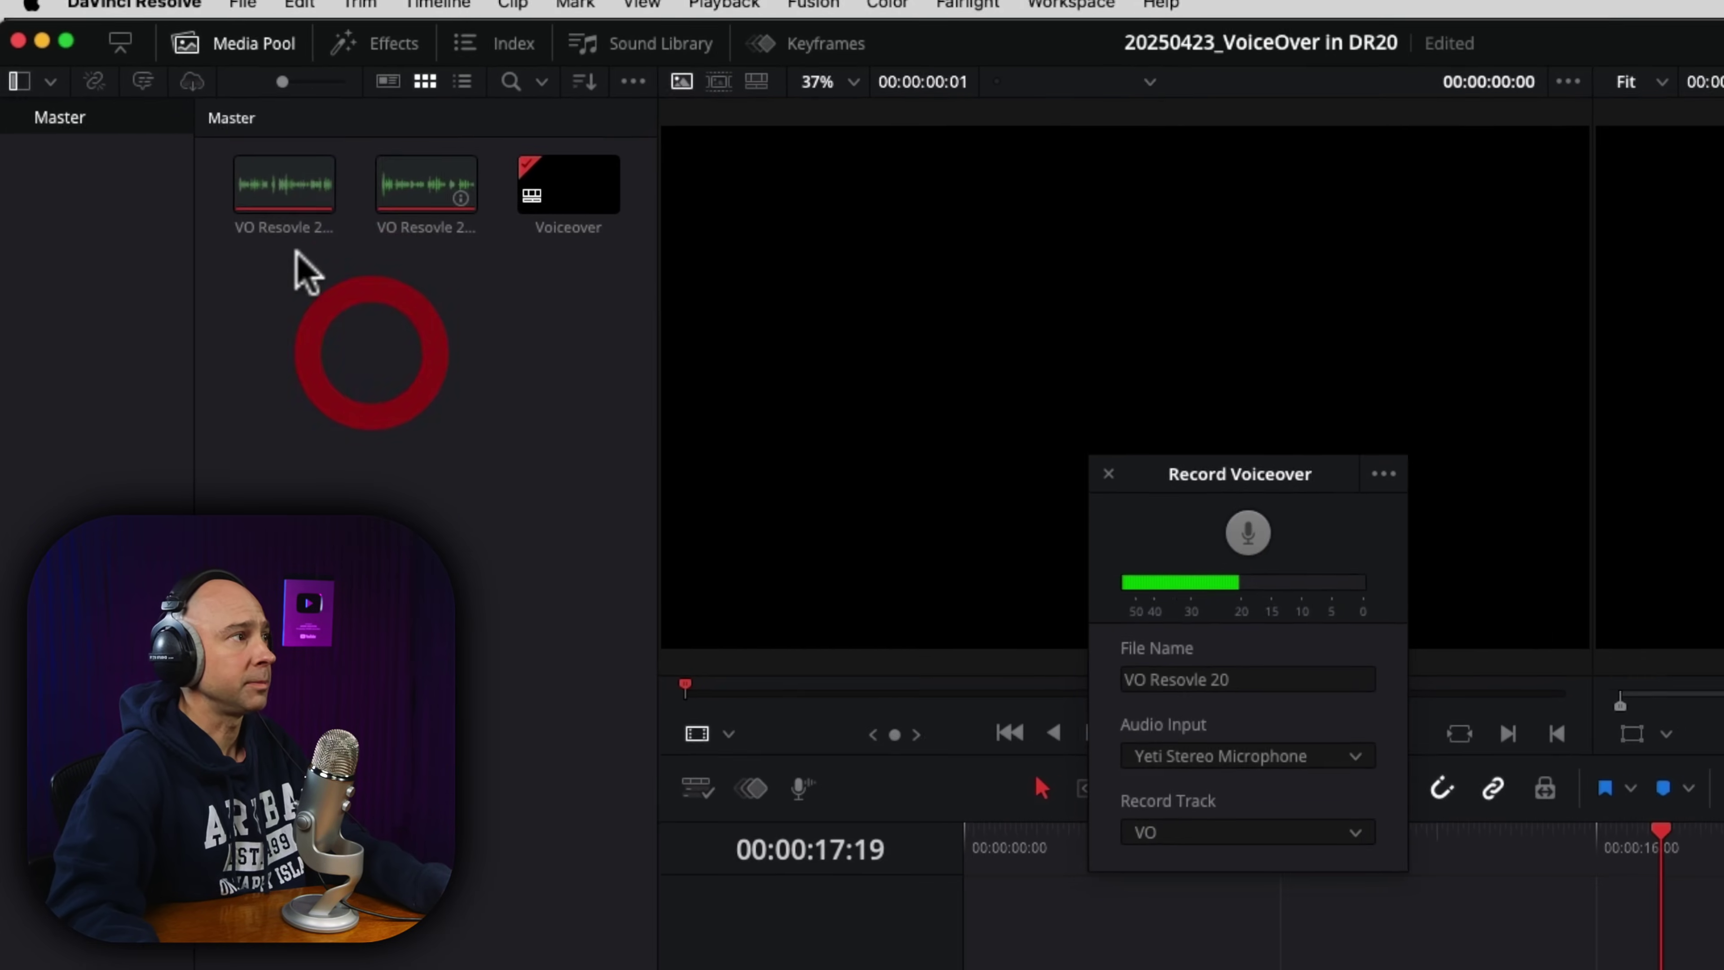
Toggle Stereo Input and Hide Options in the recorder's ••• menu.
{"action": "left_click", "coordinate": [1383, 474]}
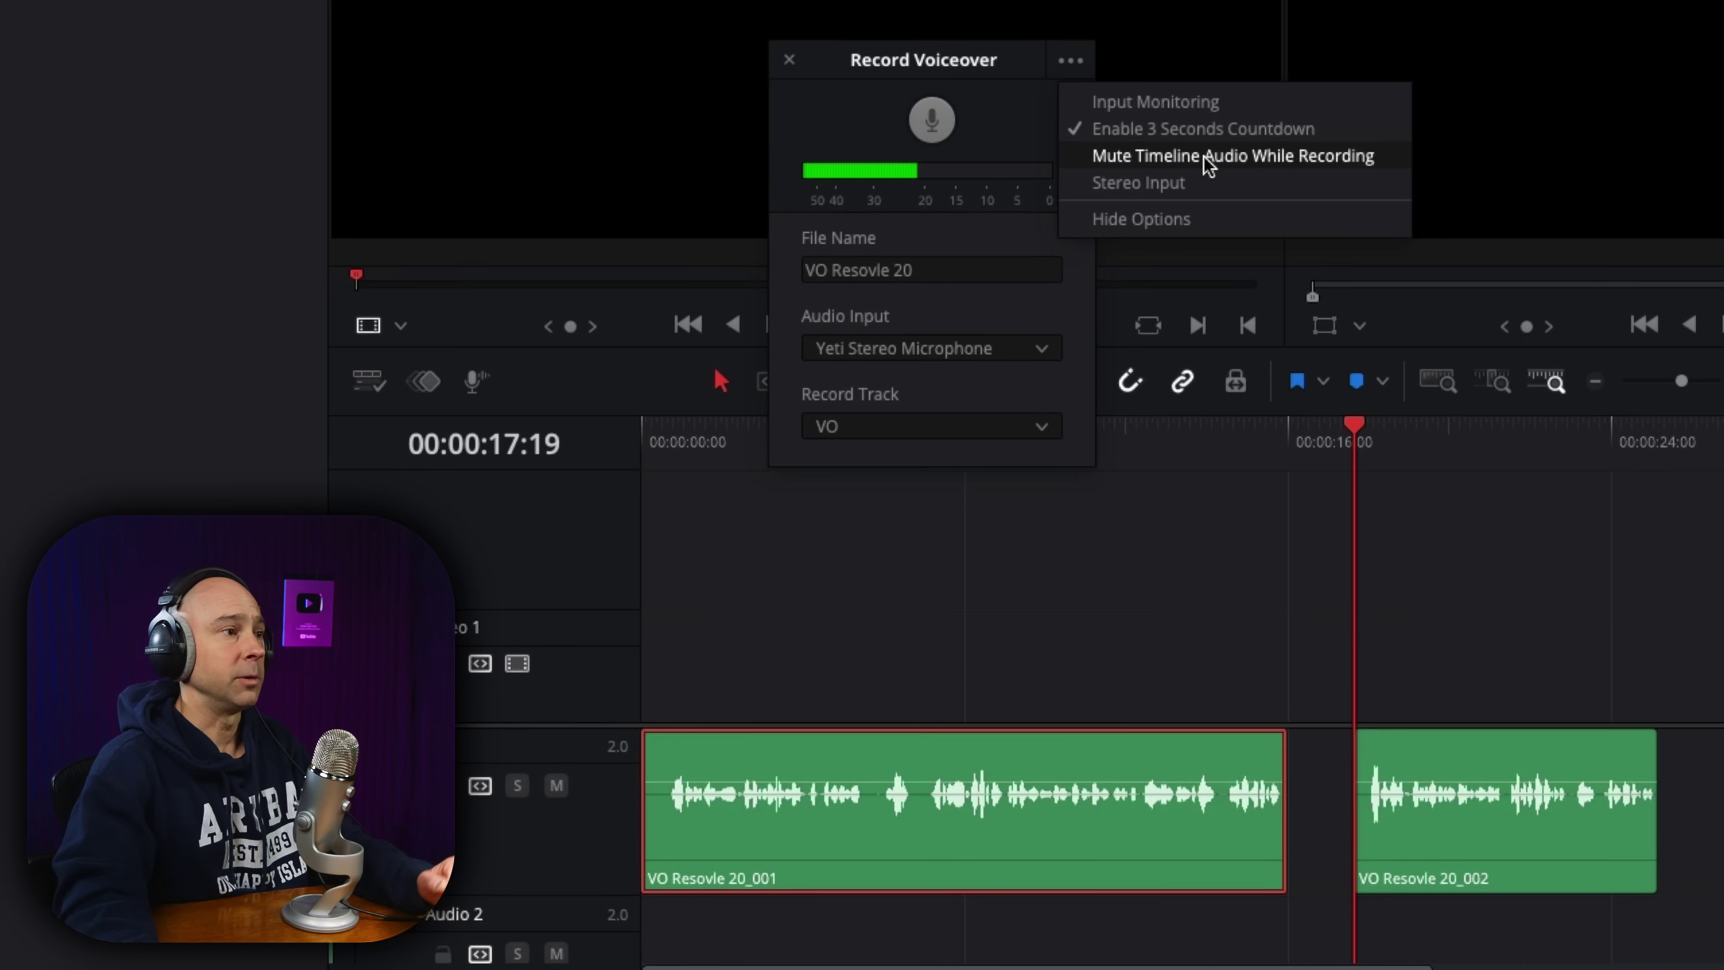
{"action": "left_click", "coordinate": [1204, 182]}
{"action": "left_click", "coordinate": [1070, 61]}
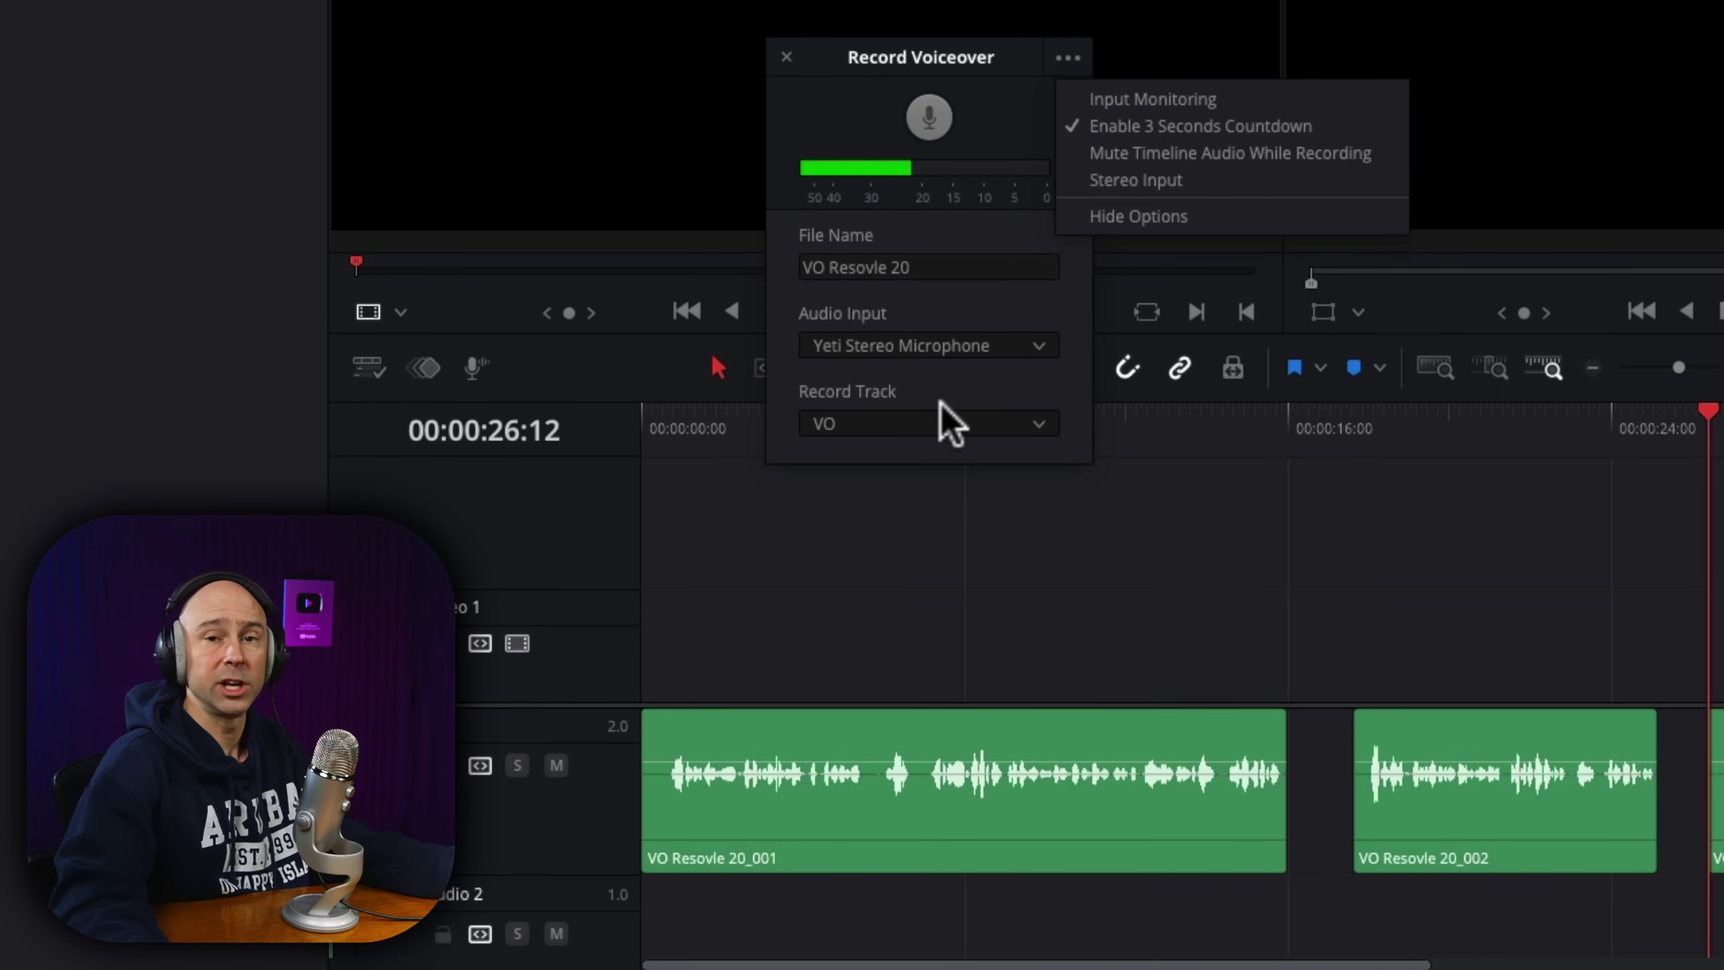
{"action": "left_click", "coordinate": [1167, 216]}
Restore the file name, input and track fields, then close the Record Voiceover panel.
{"action": "left_click", "coordinate": [1067, 58]}
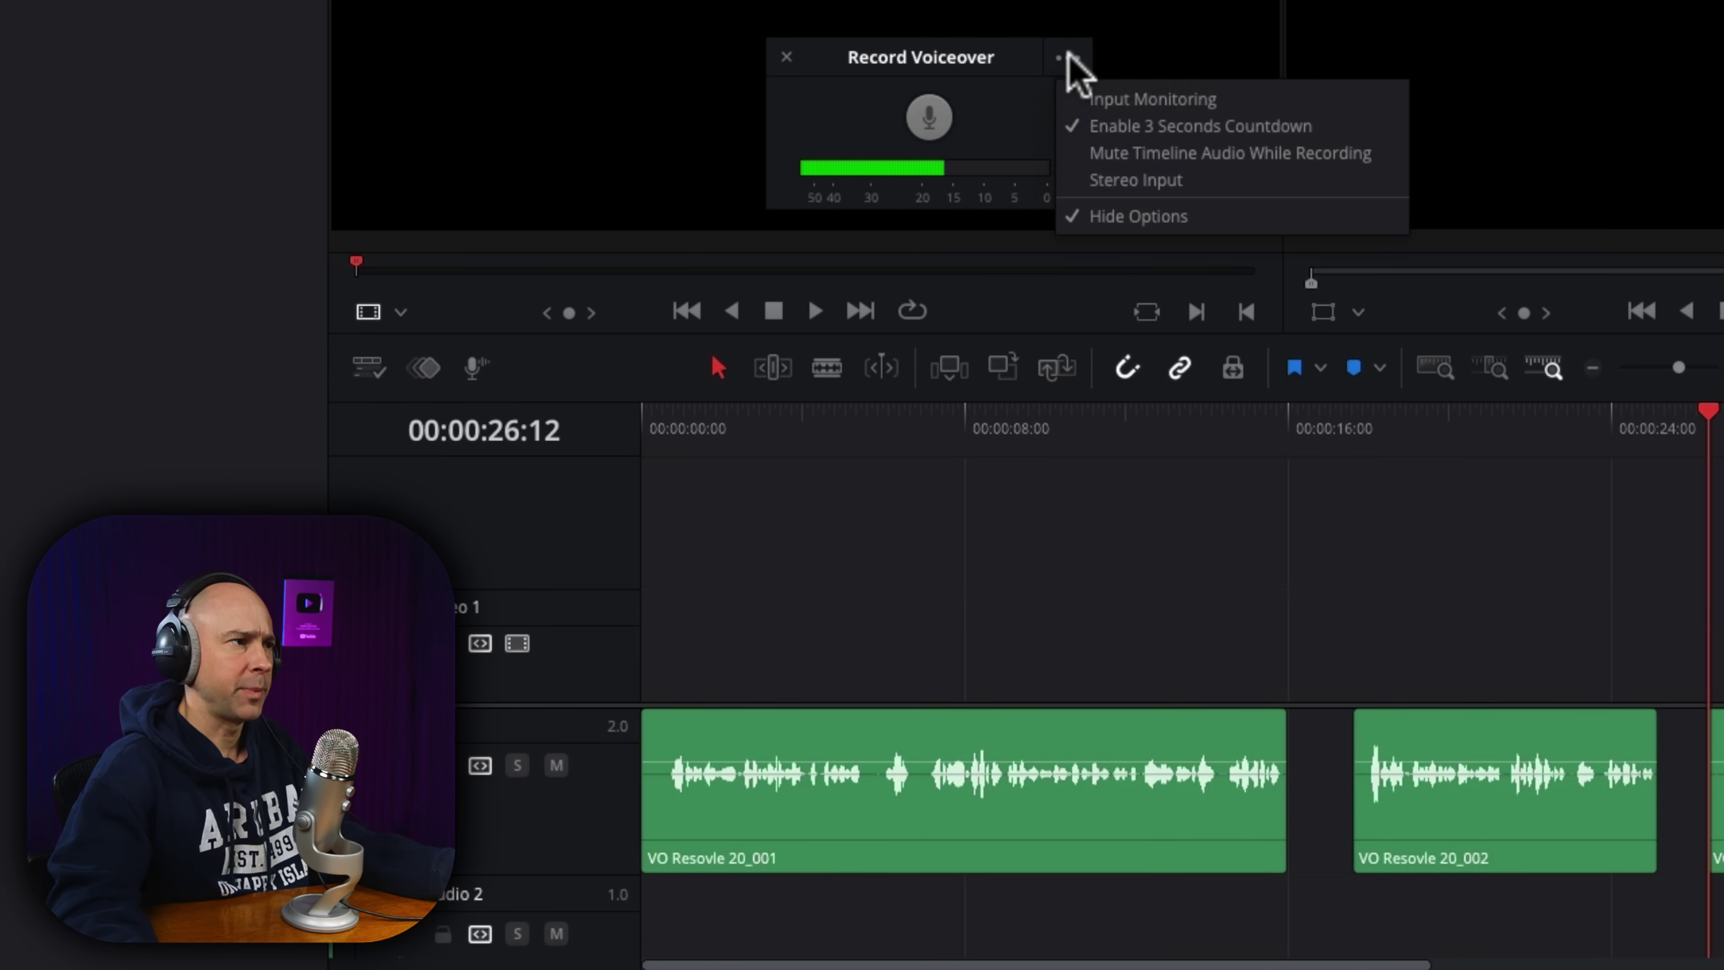
{"action": "left_click", "coordinate": [1143, 217]}
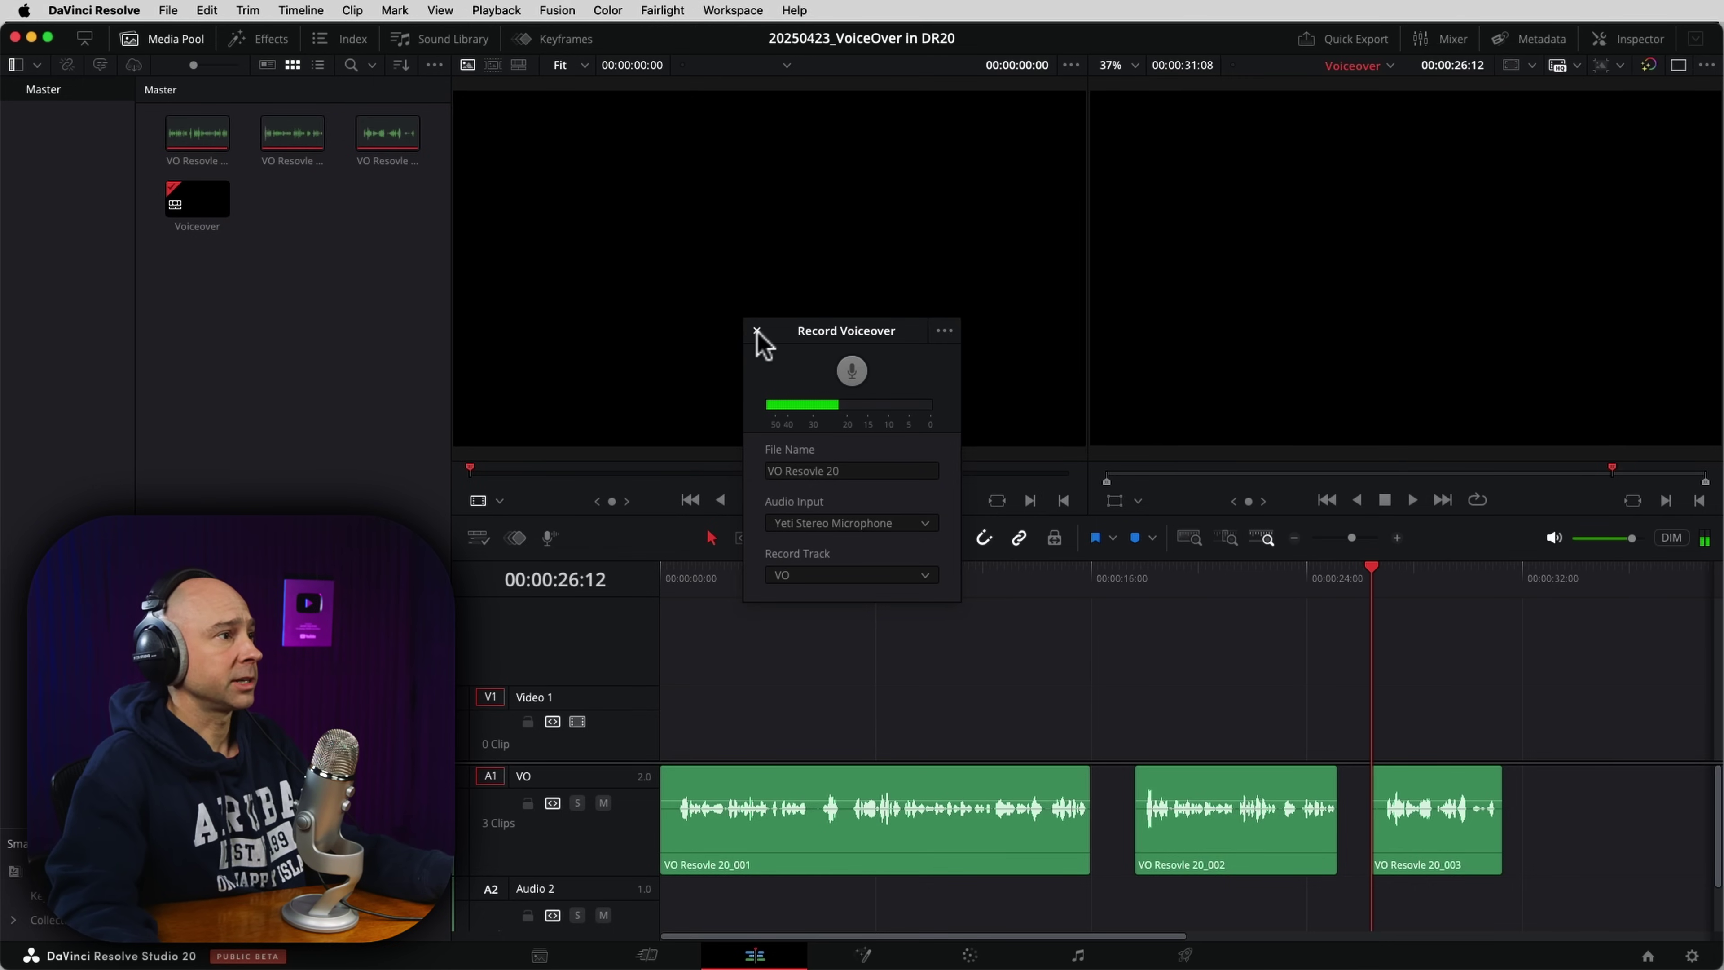
{"action": "left_click", "coordinate": [757, 330]}
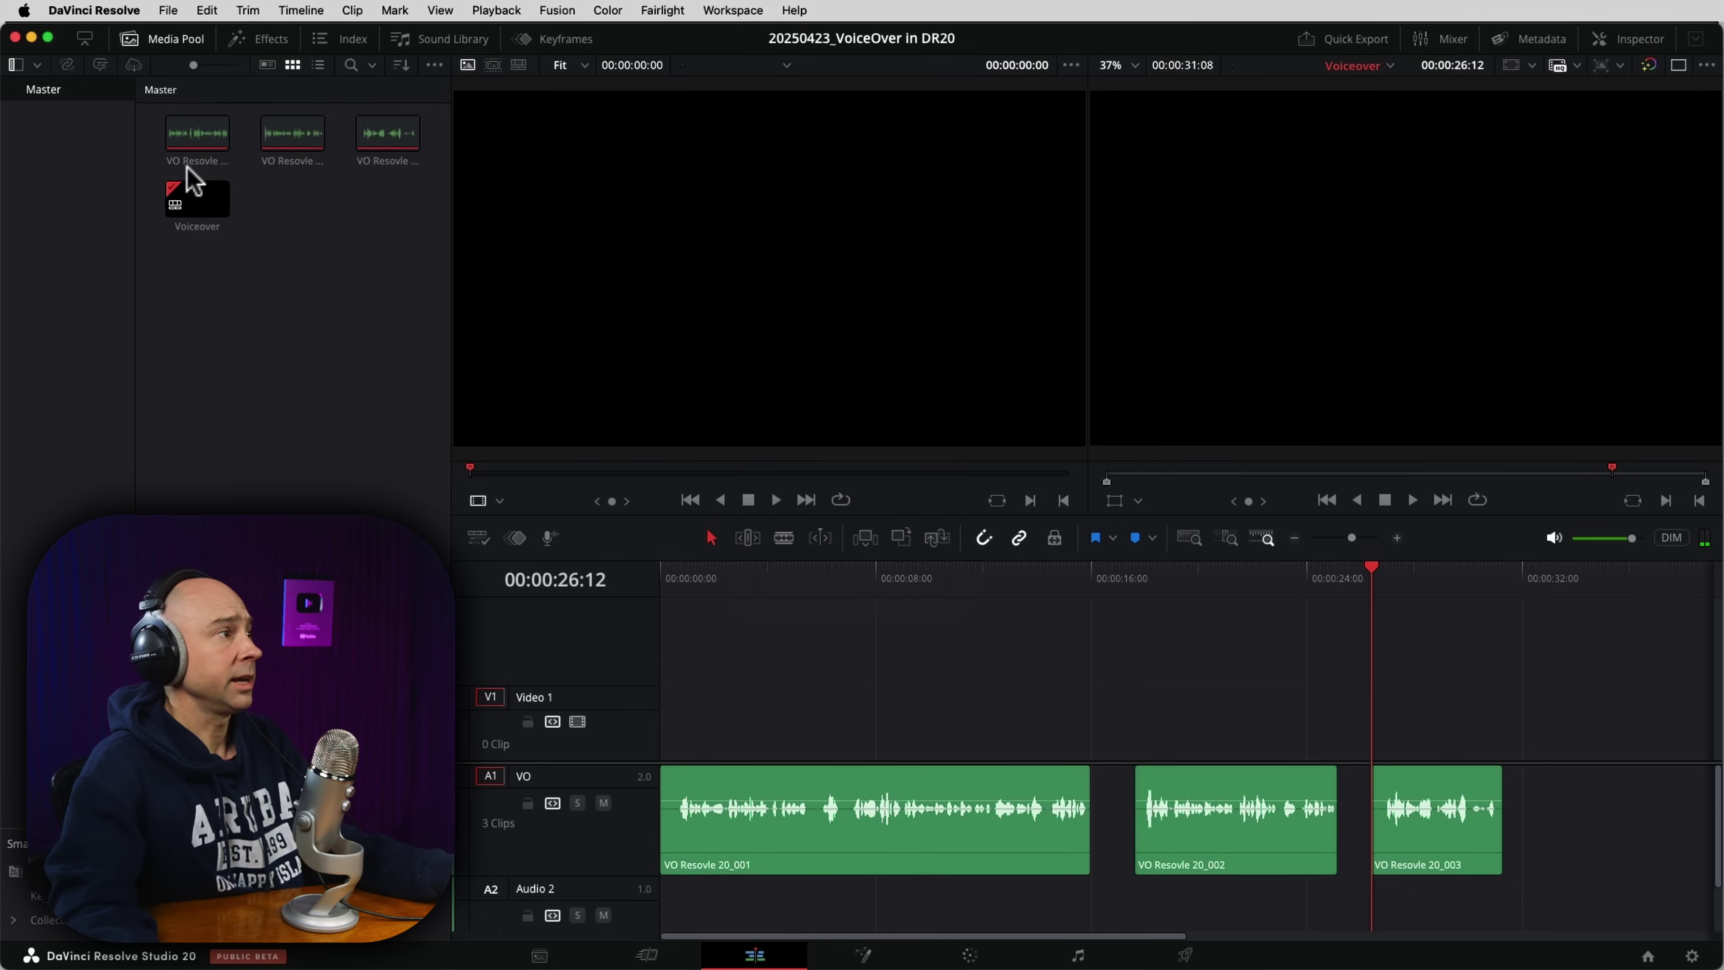
Reveal the first voiceover clip's audio file in Finder from the Media Pool.
{"action": "right_click", "coordinate": [197, 142]}
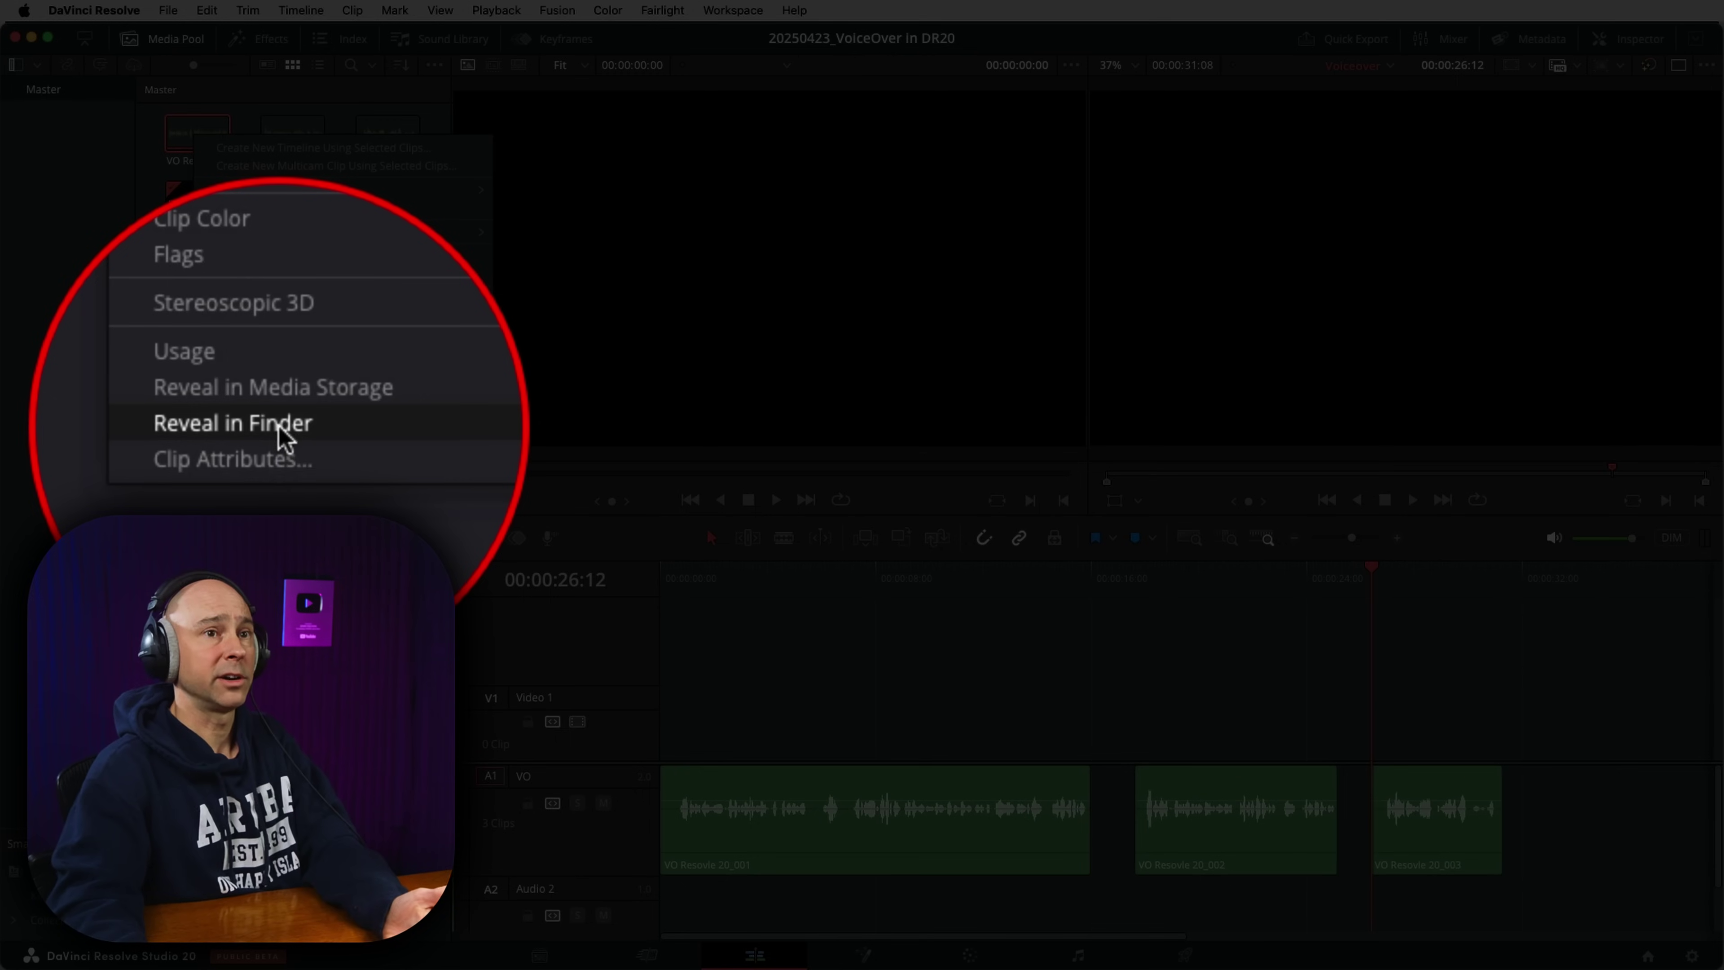
{"action": "left_click", "coordinate": [278, 424]}
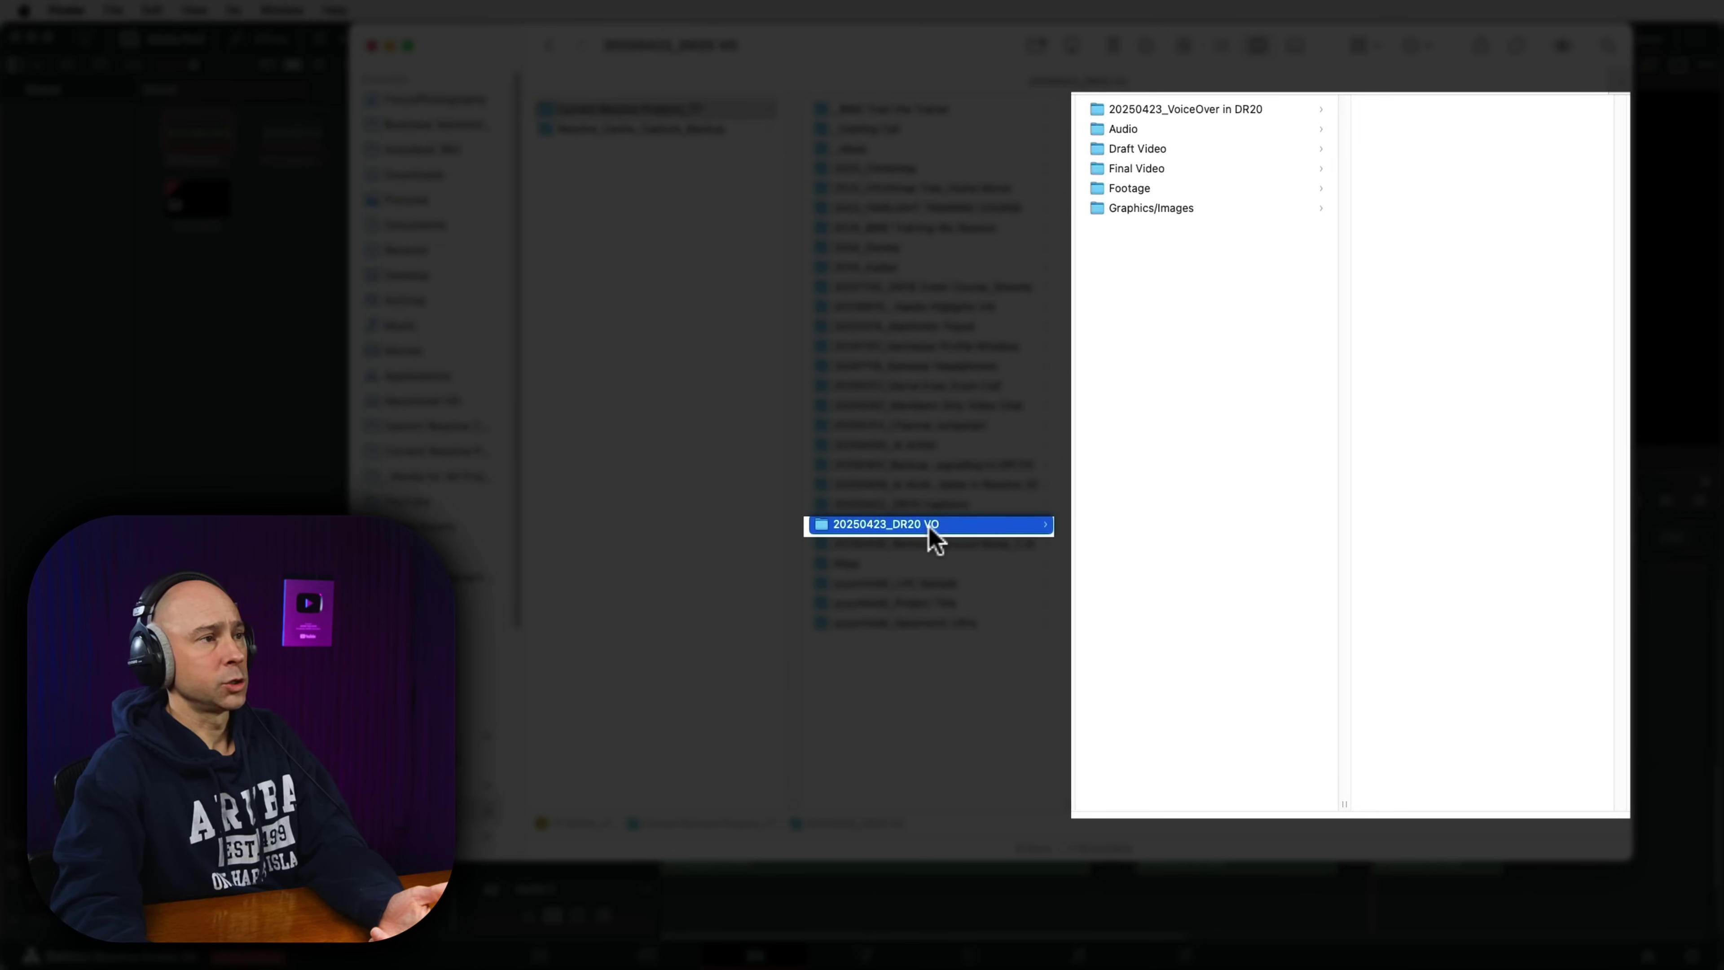
Browse Finder to 20250423_VoiceOver in DR20 > Audio Files > Voiceover, listing the six VO .wav files.
{"action": "left_click", "coordinate": [1091, 110]}
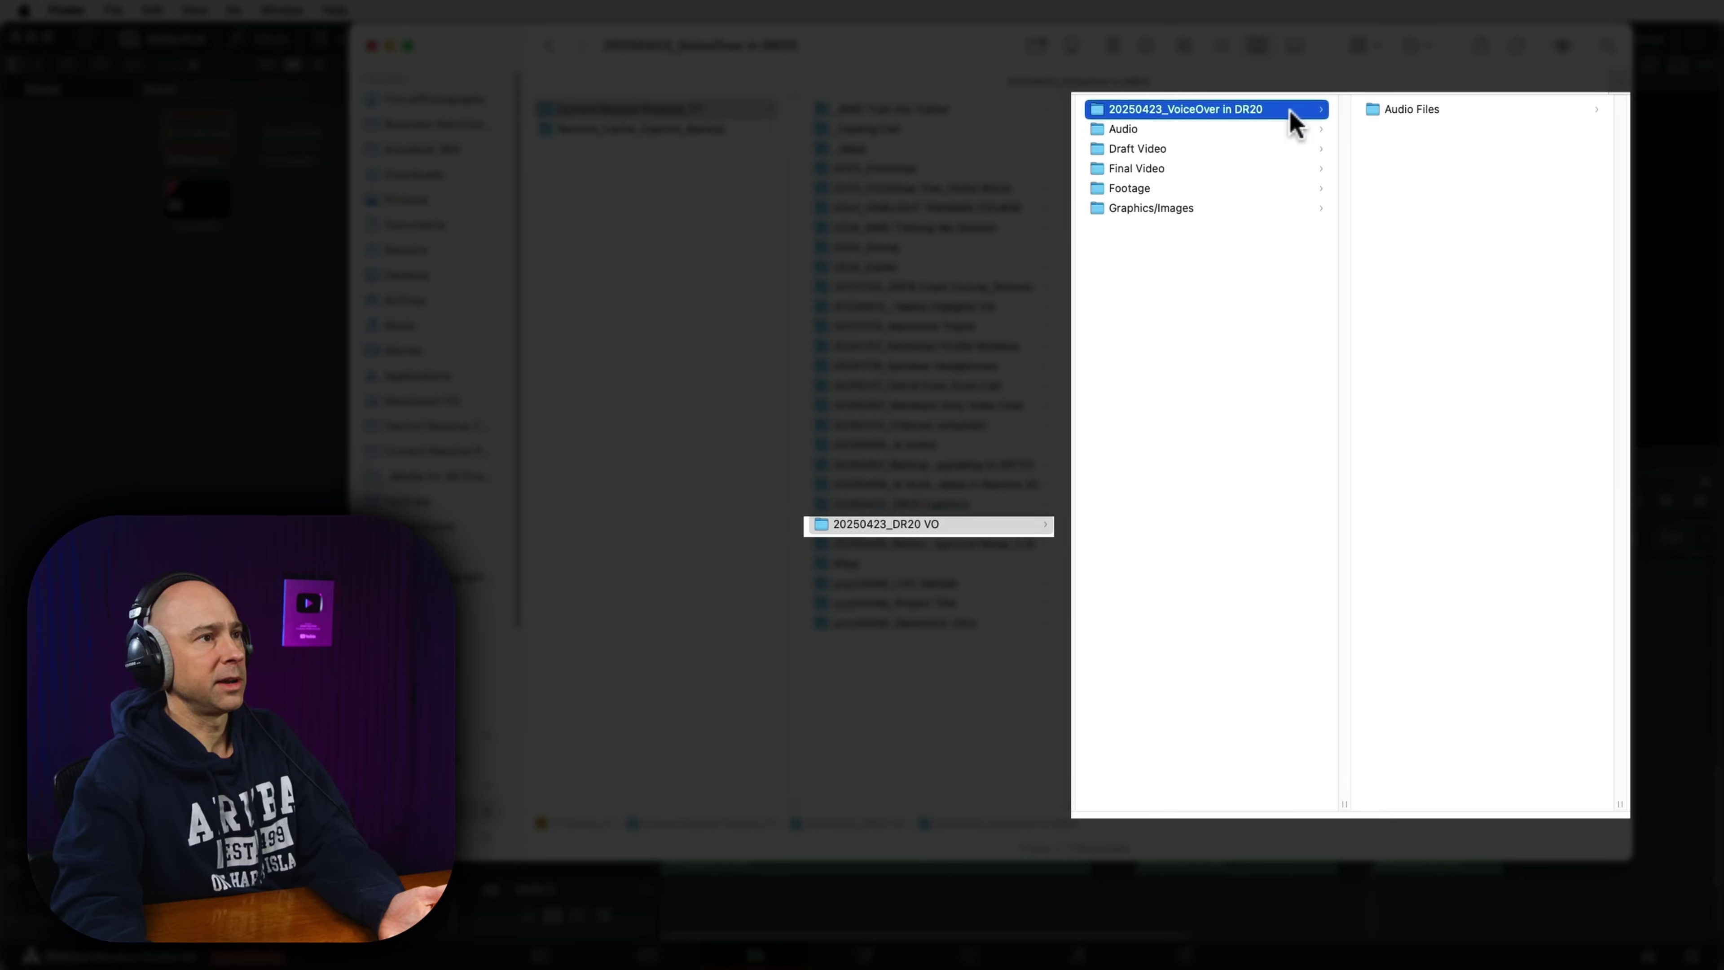
{"action": "left_click", "coordinate": [1397, 111]}
{"action": "left_click", "coordinate": [1397, 111]}
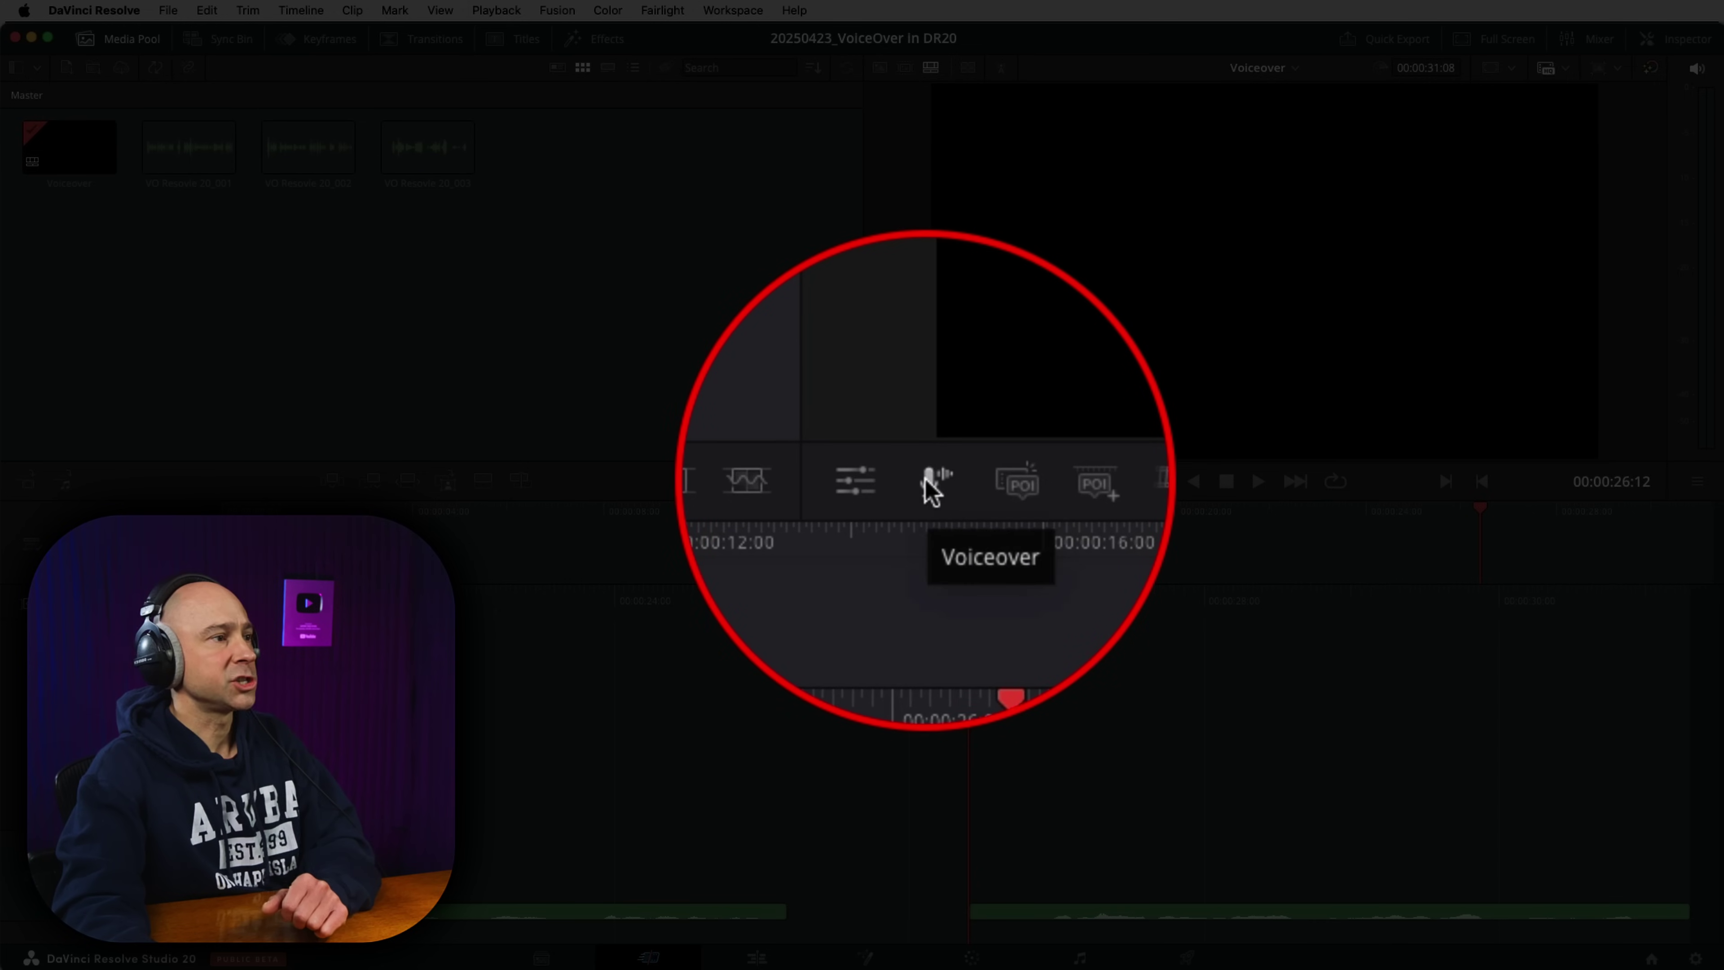
{"action": "left_click", "coordinate": [932, 480]}
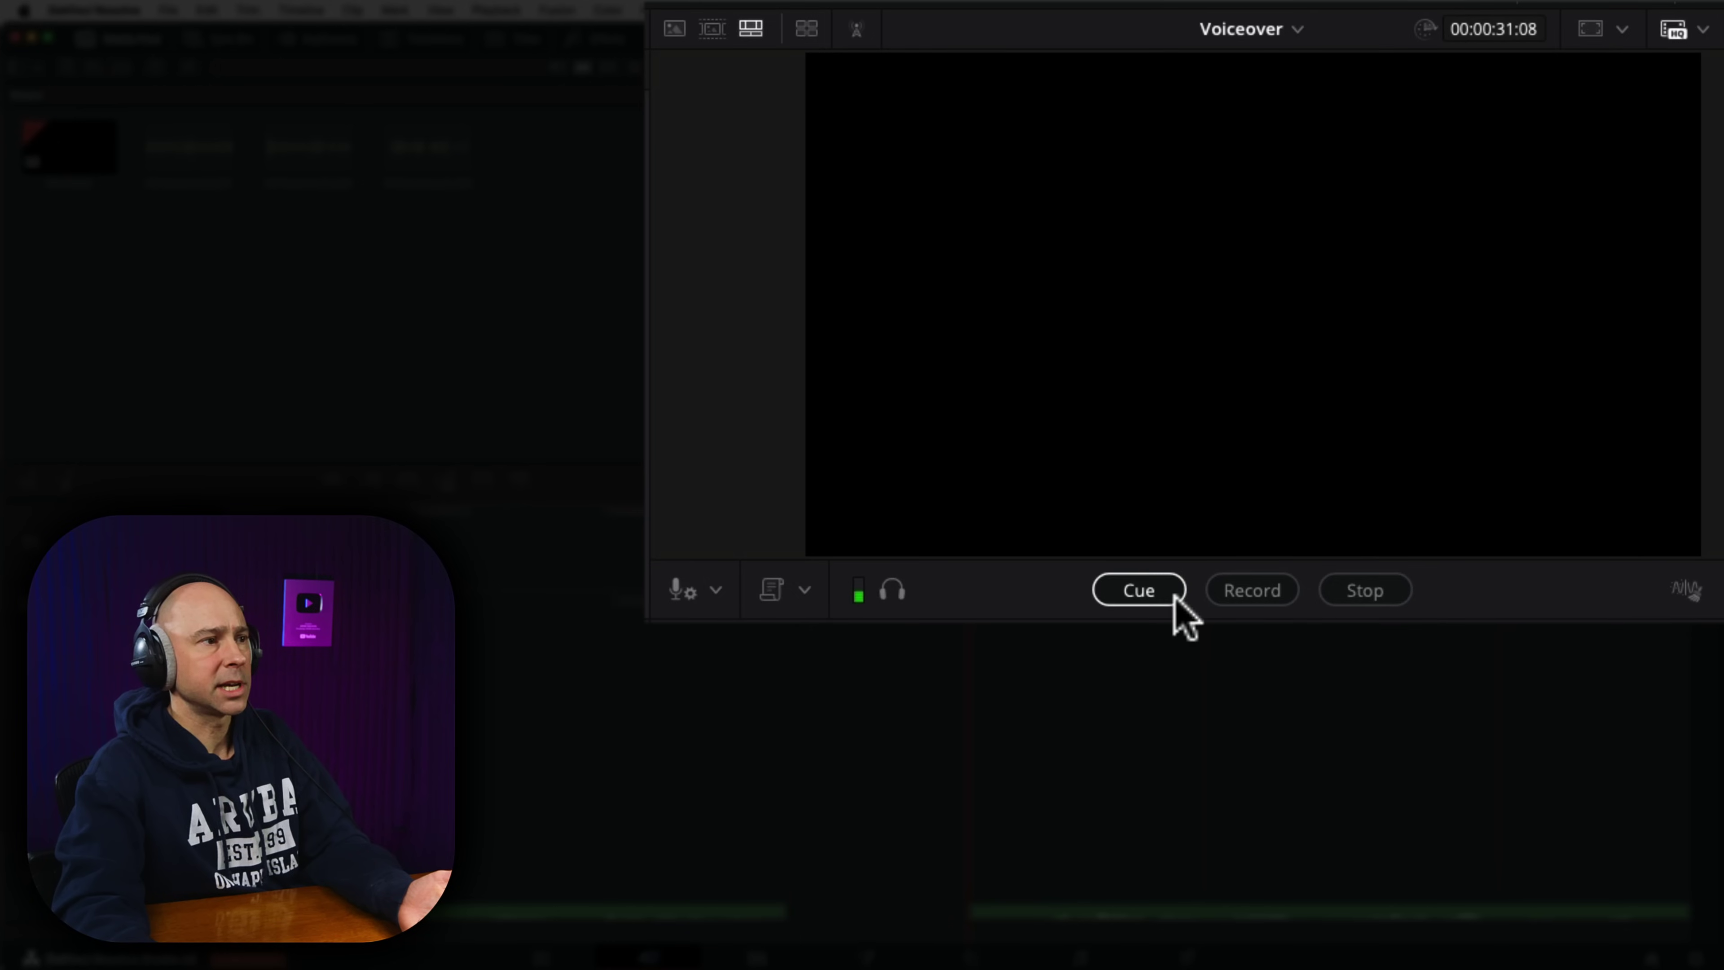
{"action": "left_click", "coordinate": [895, 588]}
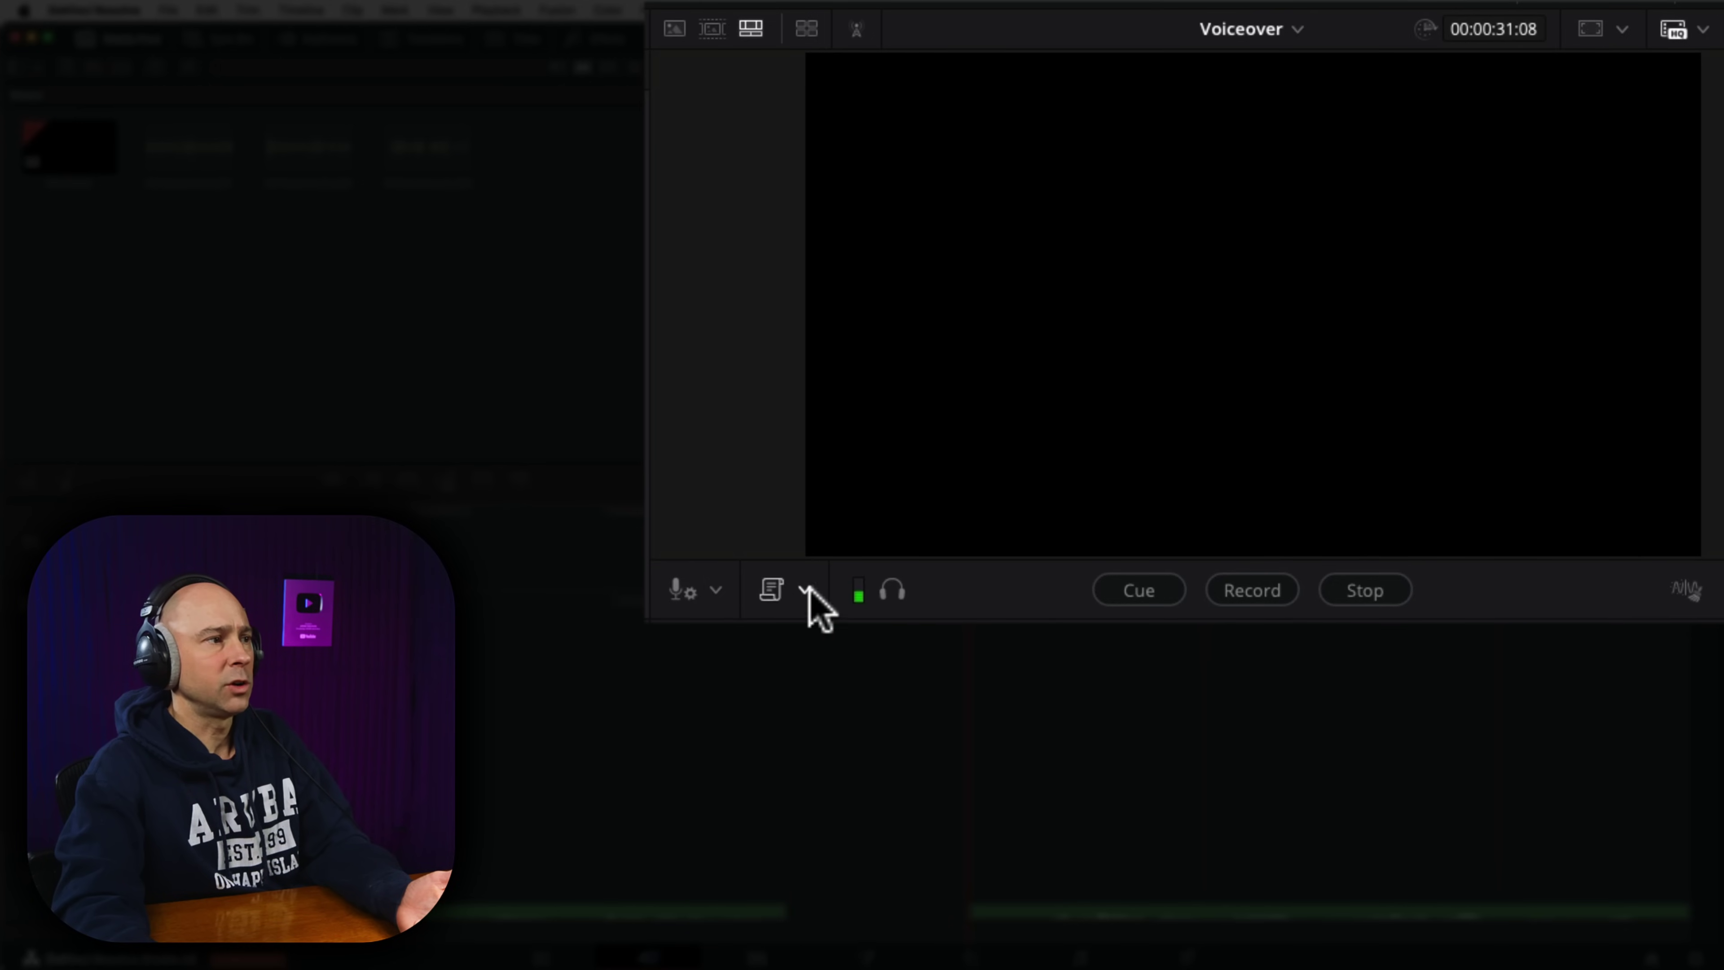
{"action": "left_click", "coordinate": [716, 590]}
{"action": "left_click", "coordinate": [716, 589]}
{"action": "left_click", "coordinate": [715, 589]}
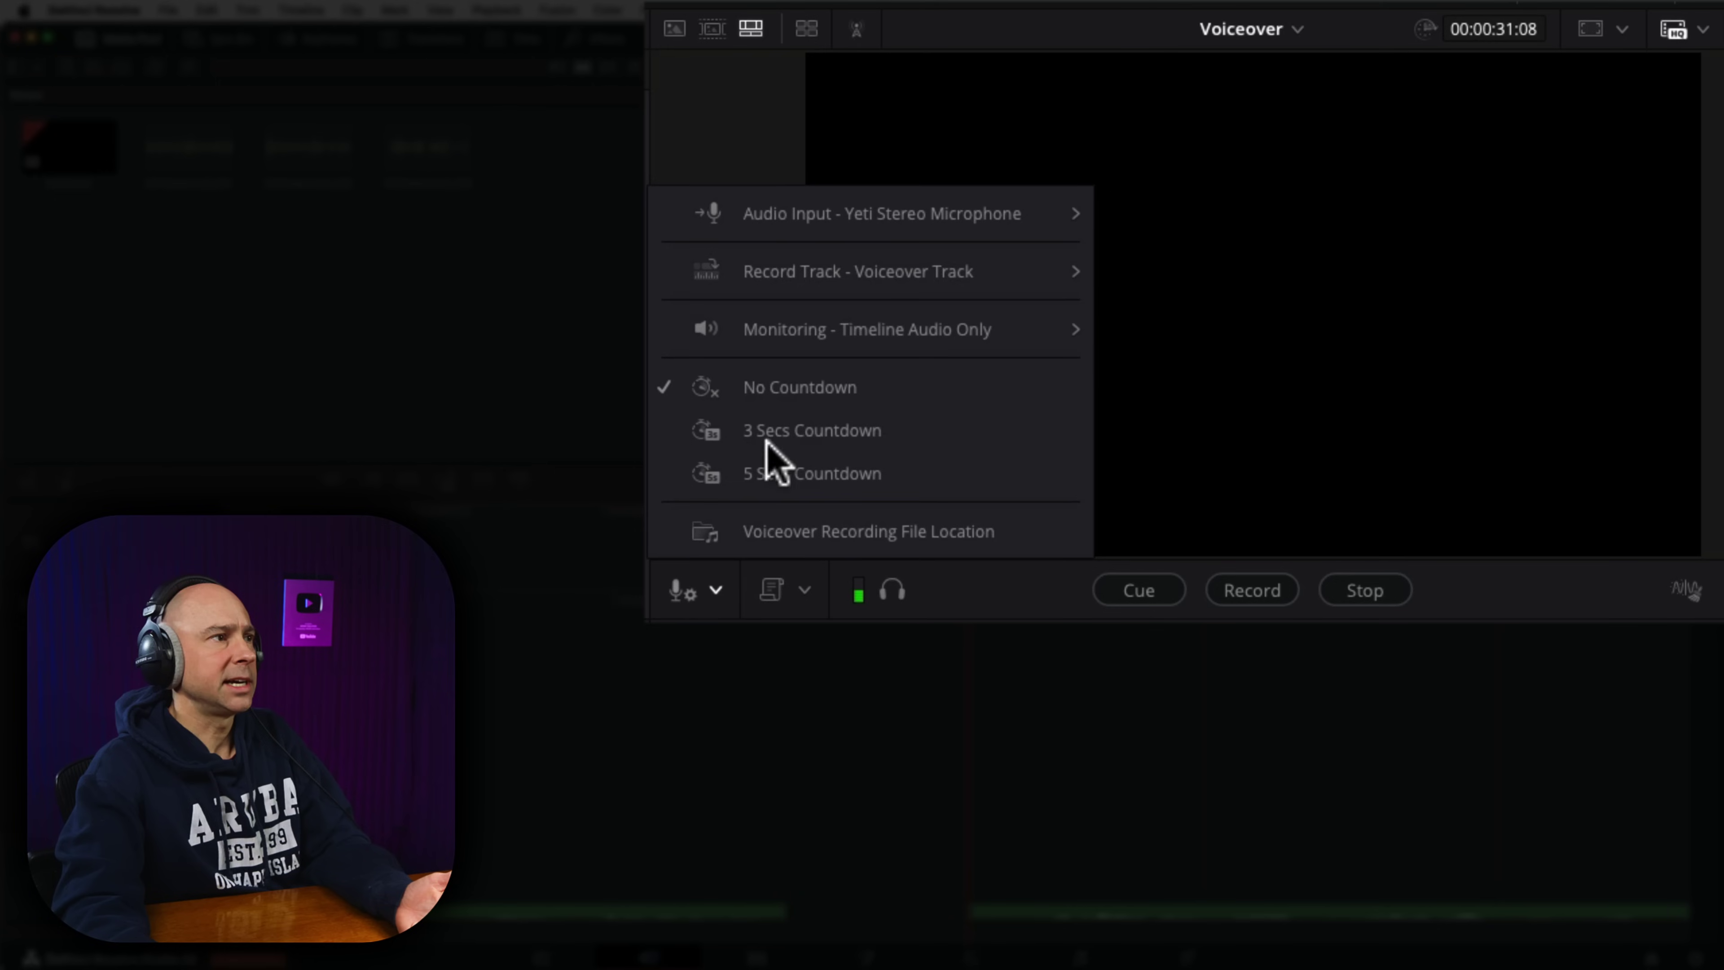
{"action": "mouse_move", "coordinate": [781, 213]}
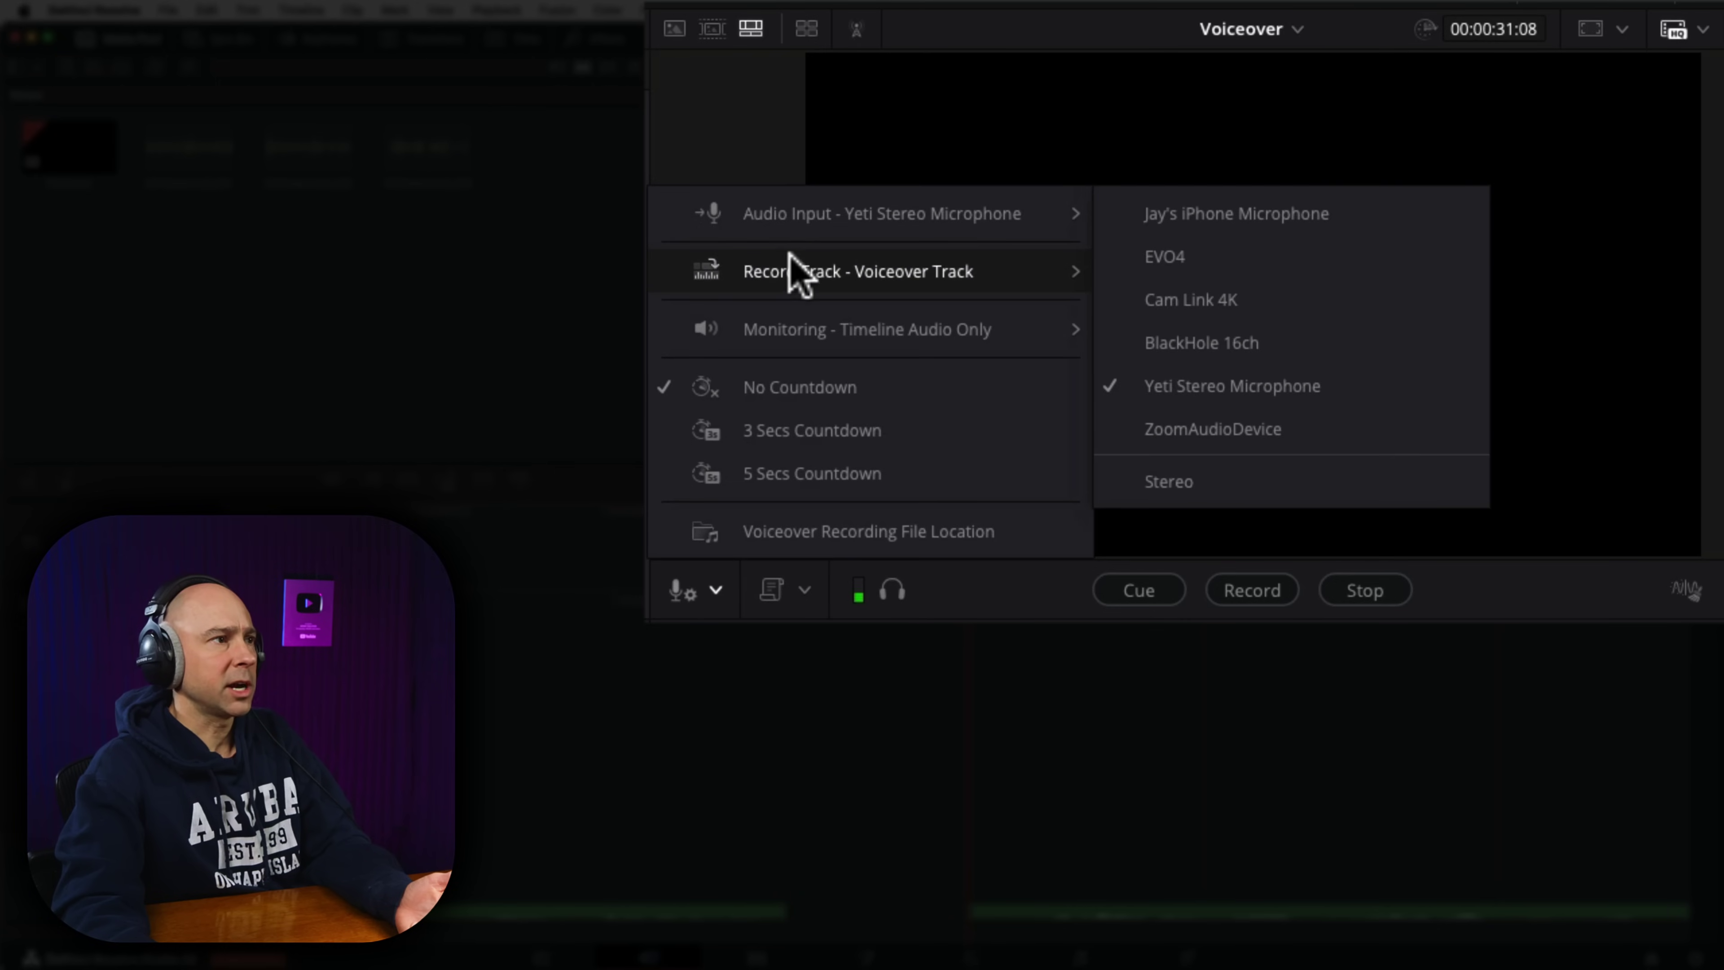
{"action": "mouse_move", "coordinate": [800, 273]}
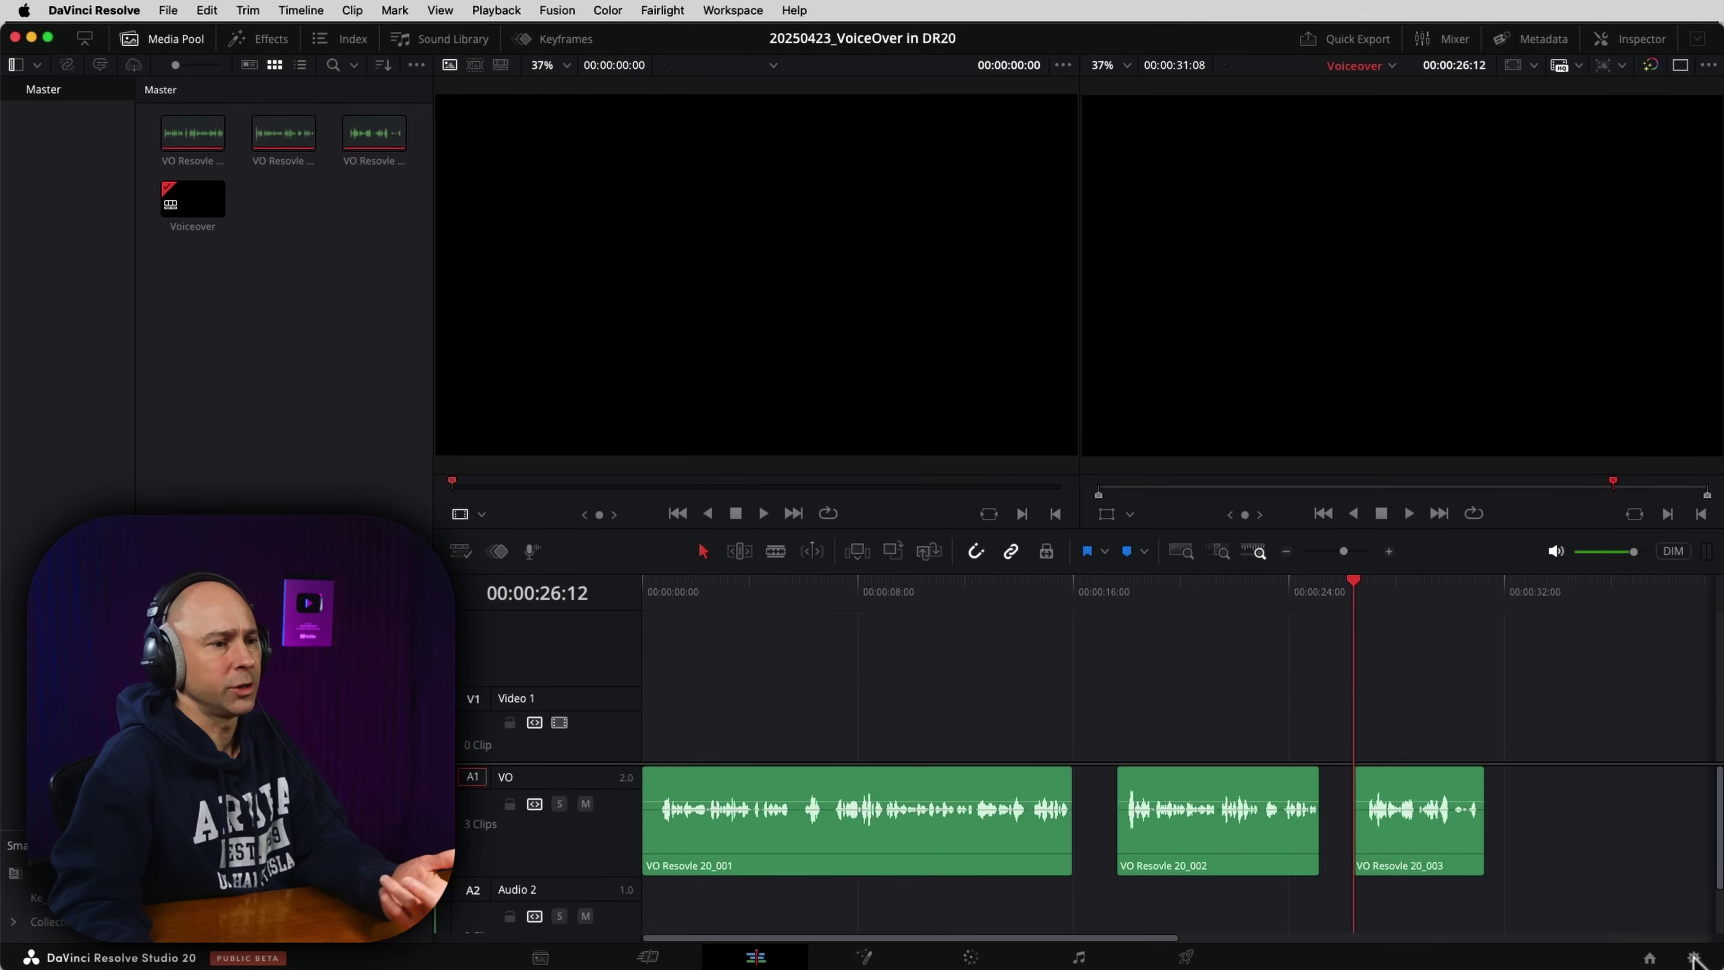
{"action": "left_click", "coordinate": [1693, 955]}
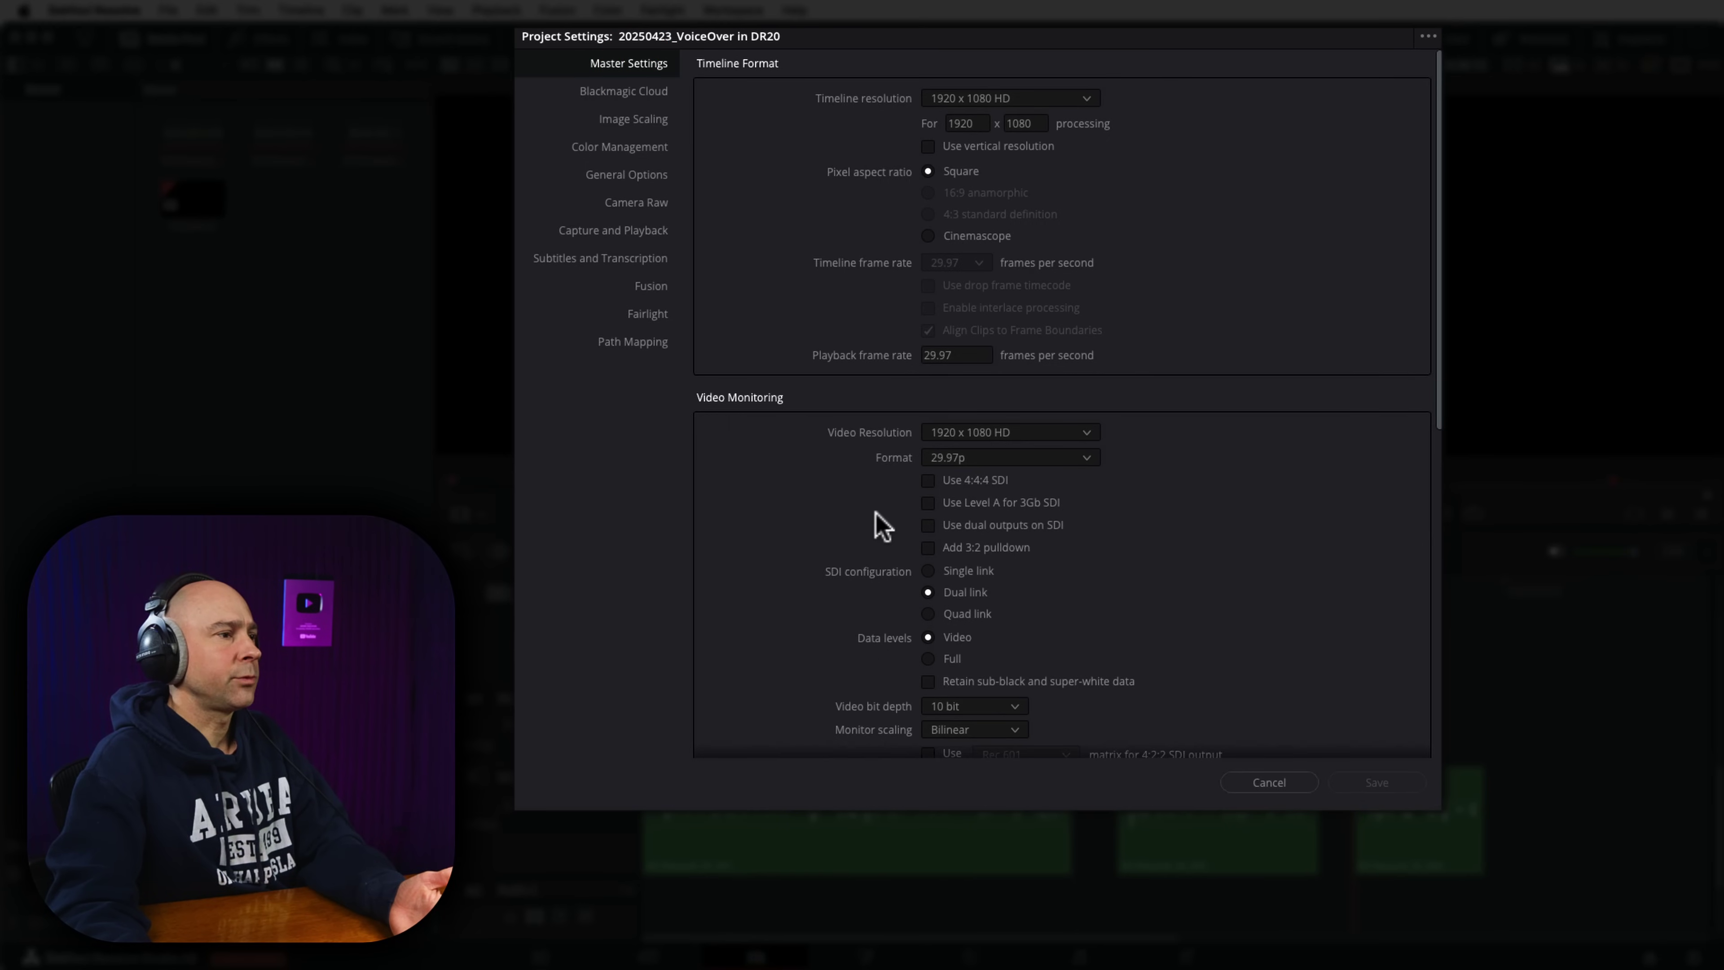
{"action": "scroll", "coordinate": [880, 526], "scroll_direction": "down", "scroll_amount": 10}
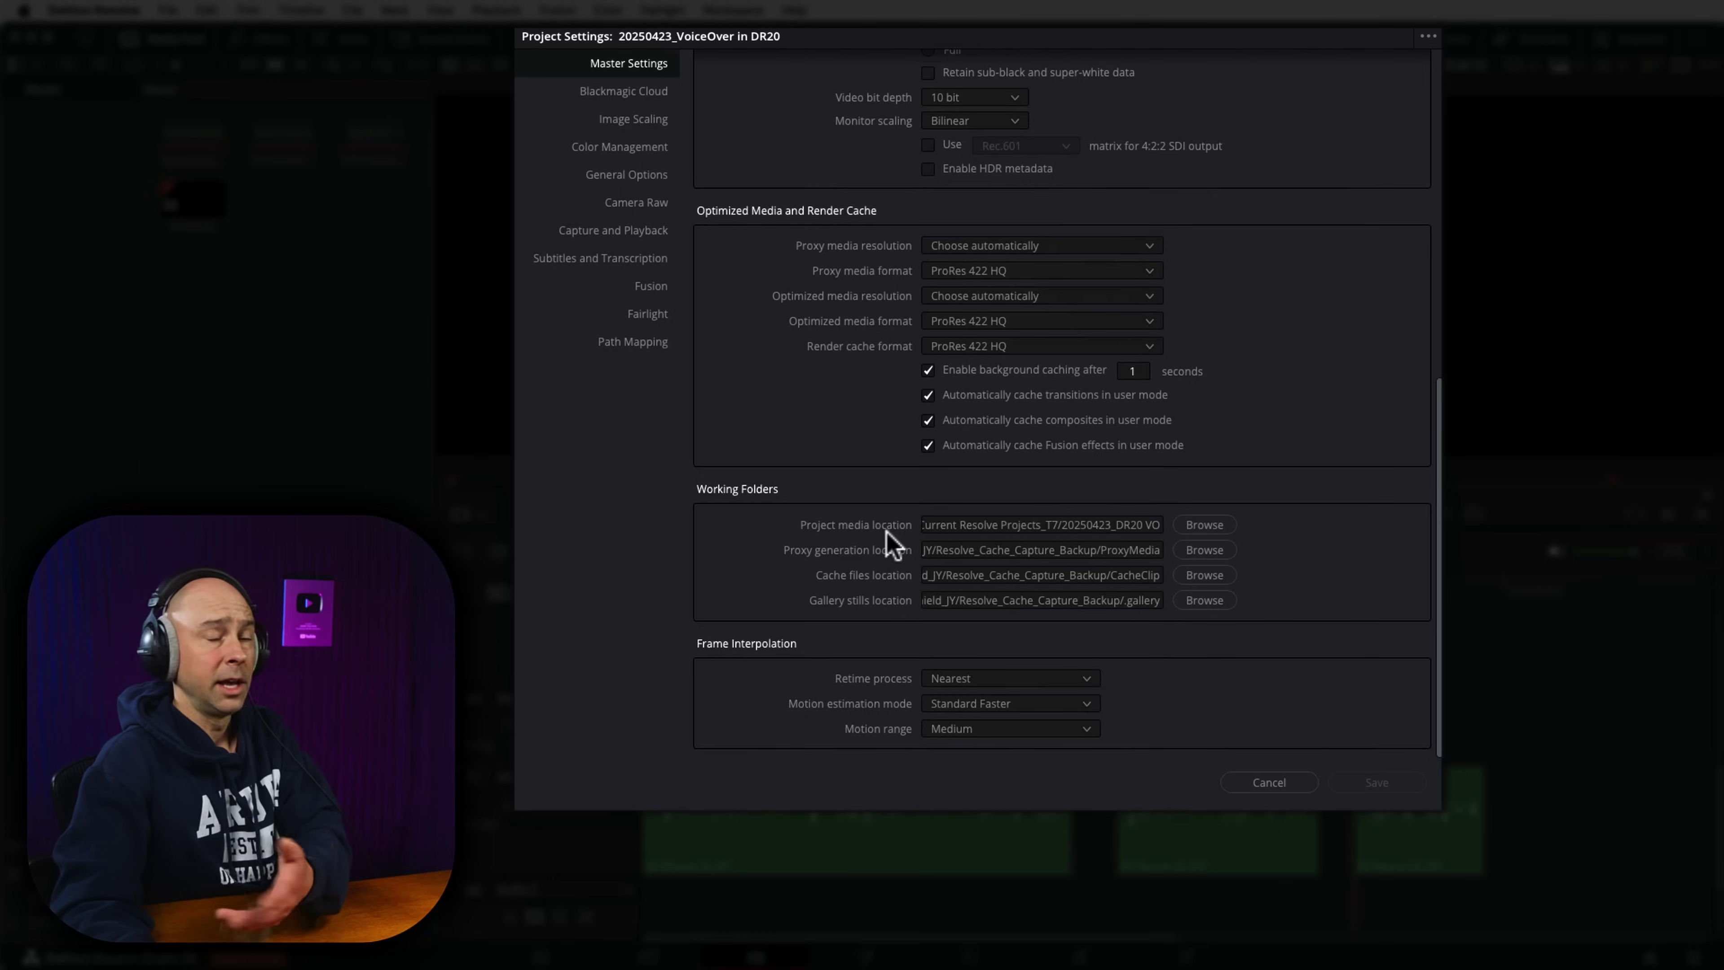
{"action": "left_click", "coordinate": [1205, 525]}
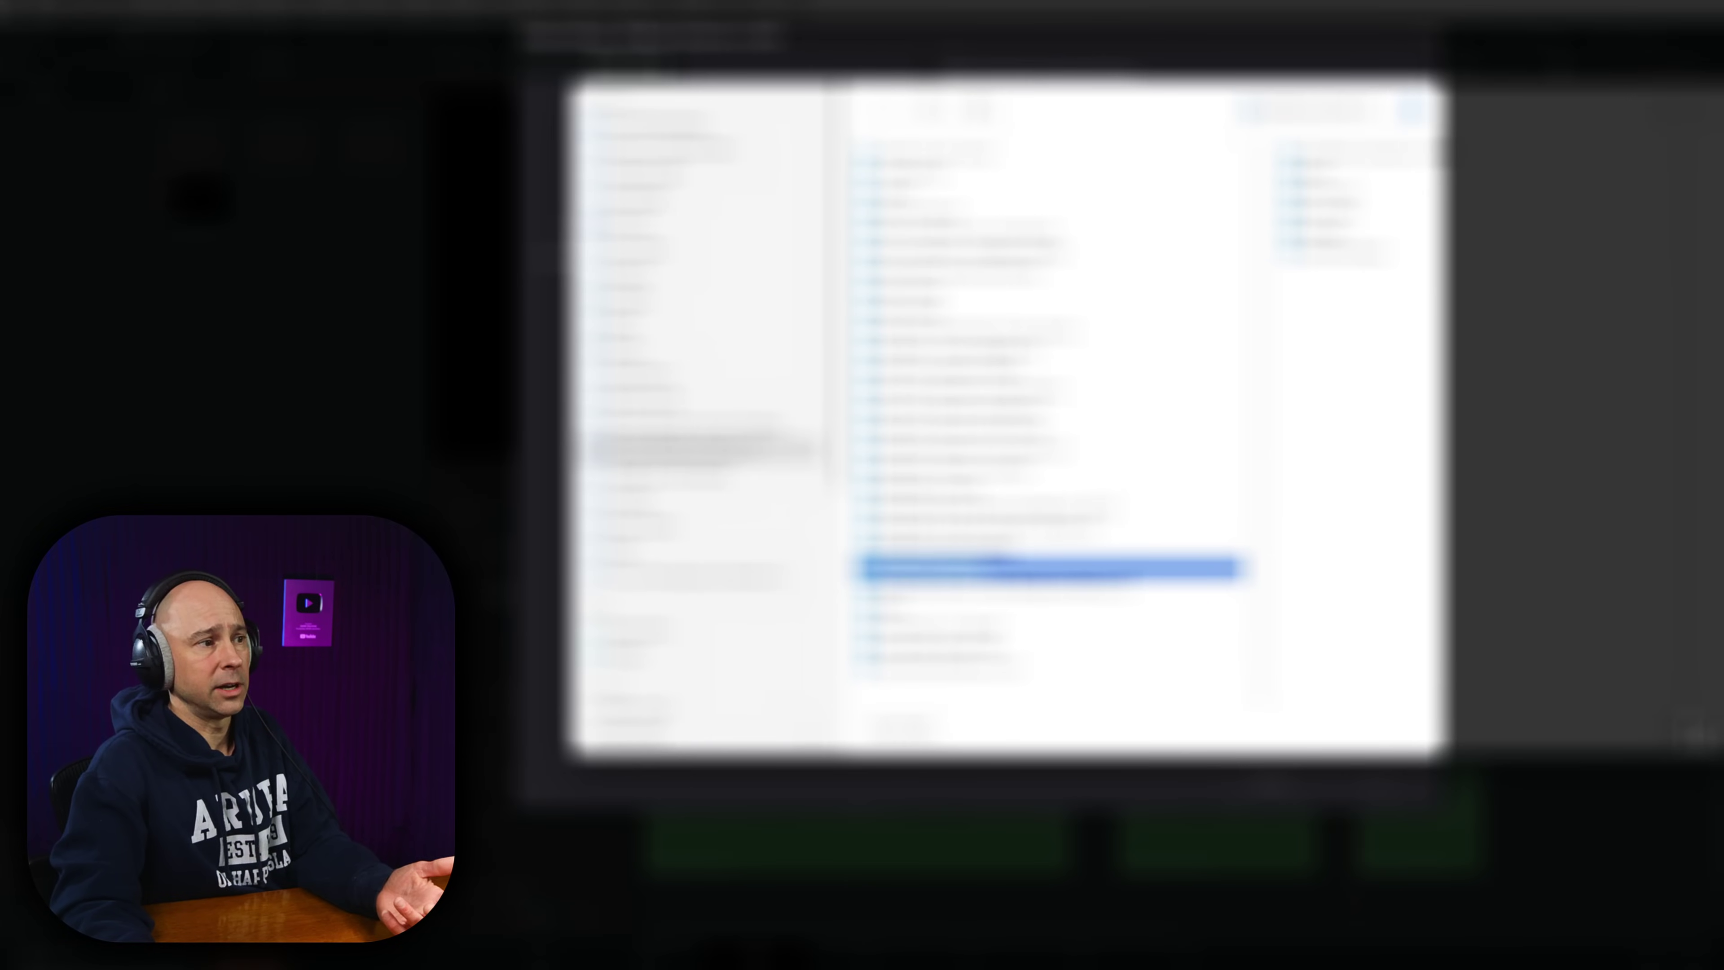
{"action": "key", "text": "Escape"}
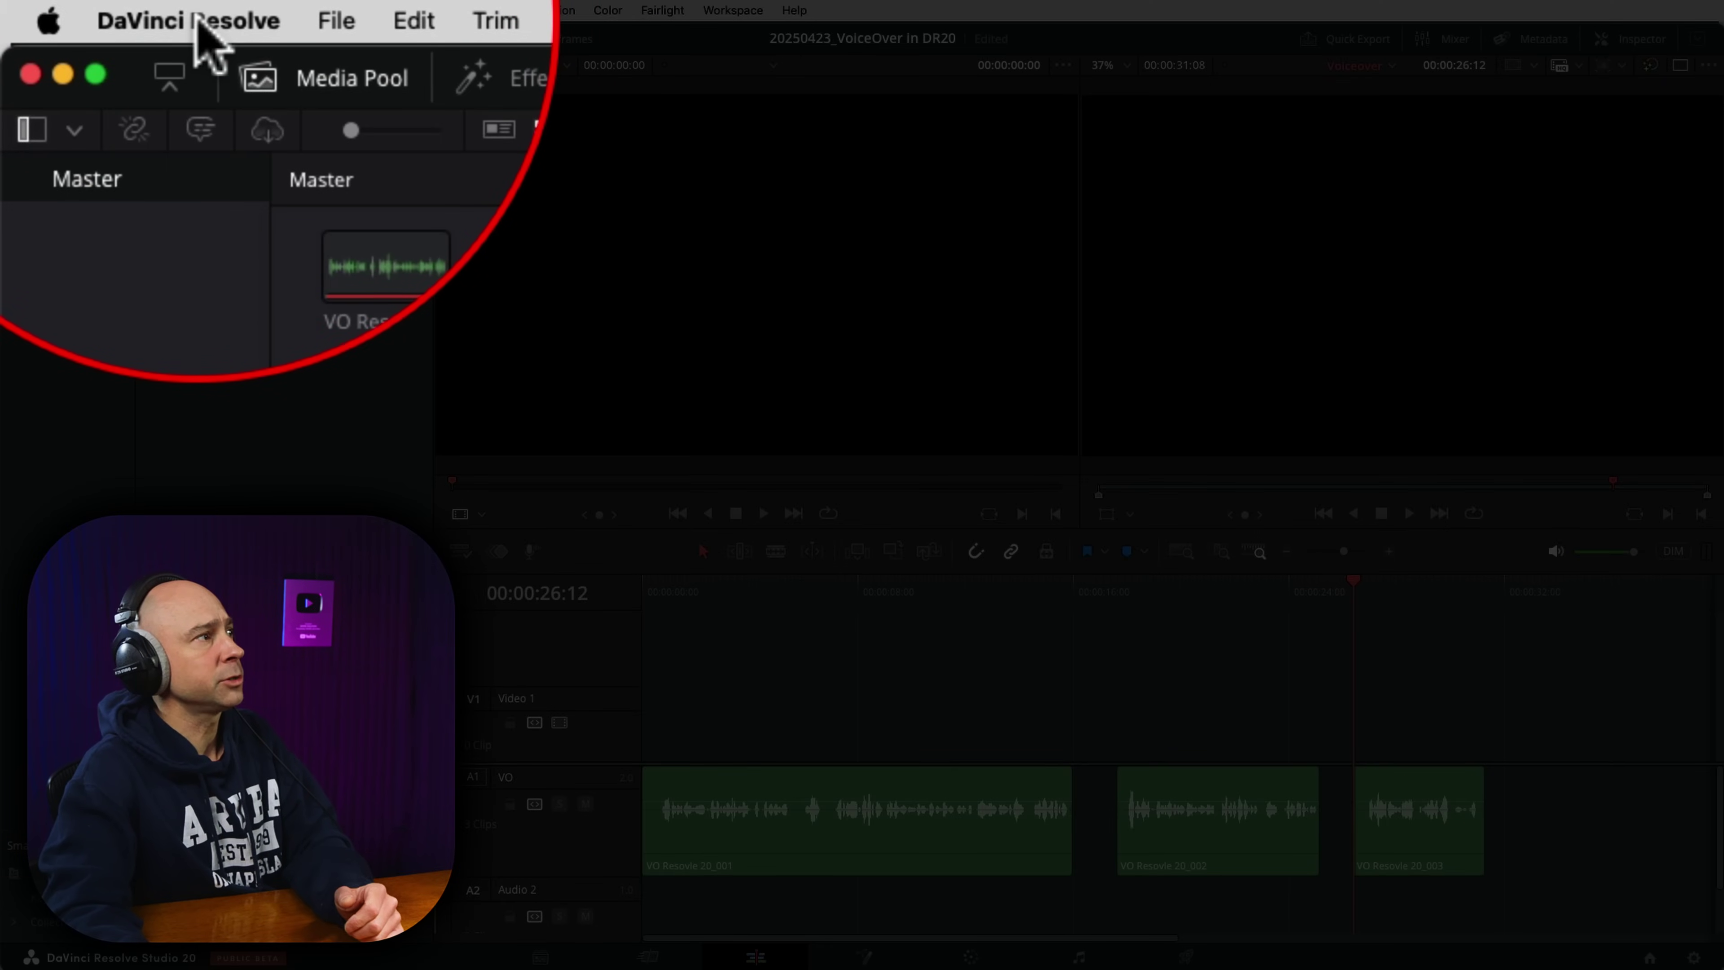
Open DaVinci Resolve Preferences on the System tab's Video and Audio I/O page.
{"action": "left_click", "coordinate": [197, 24]}
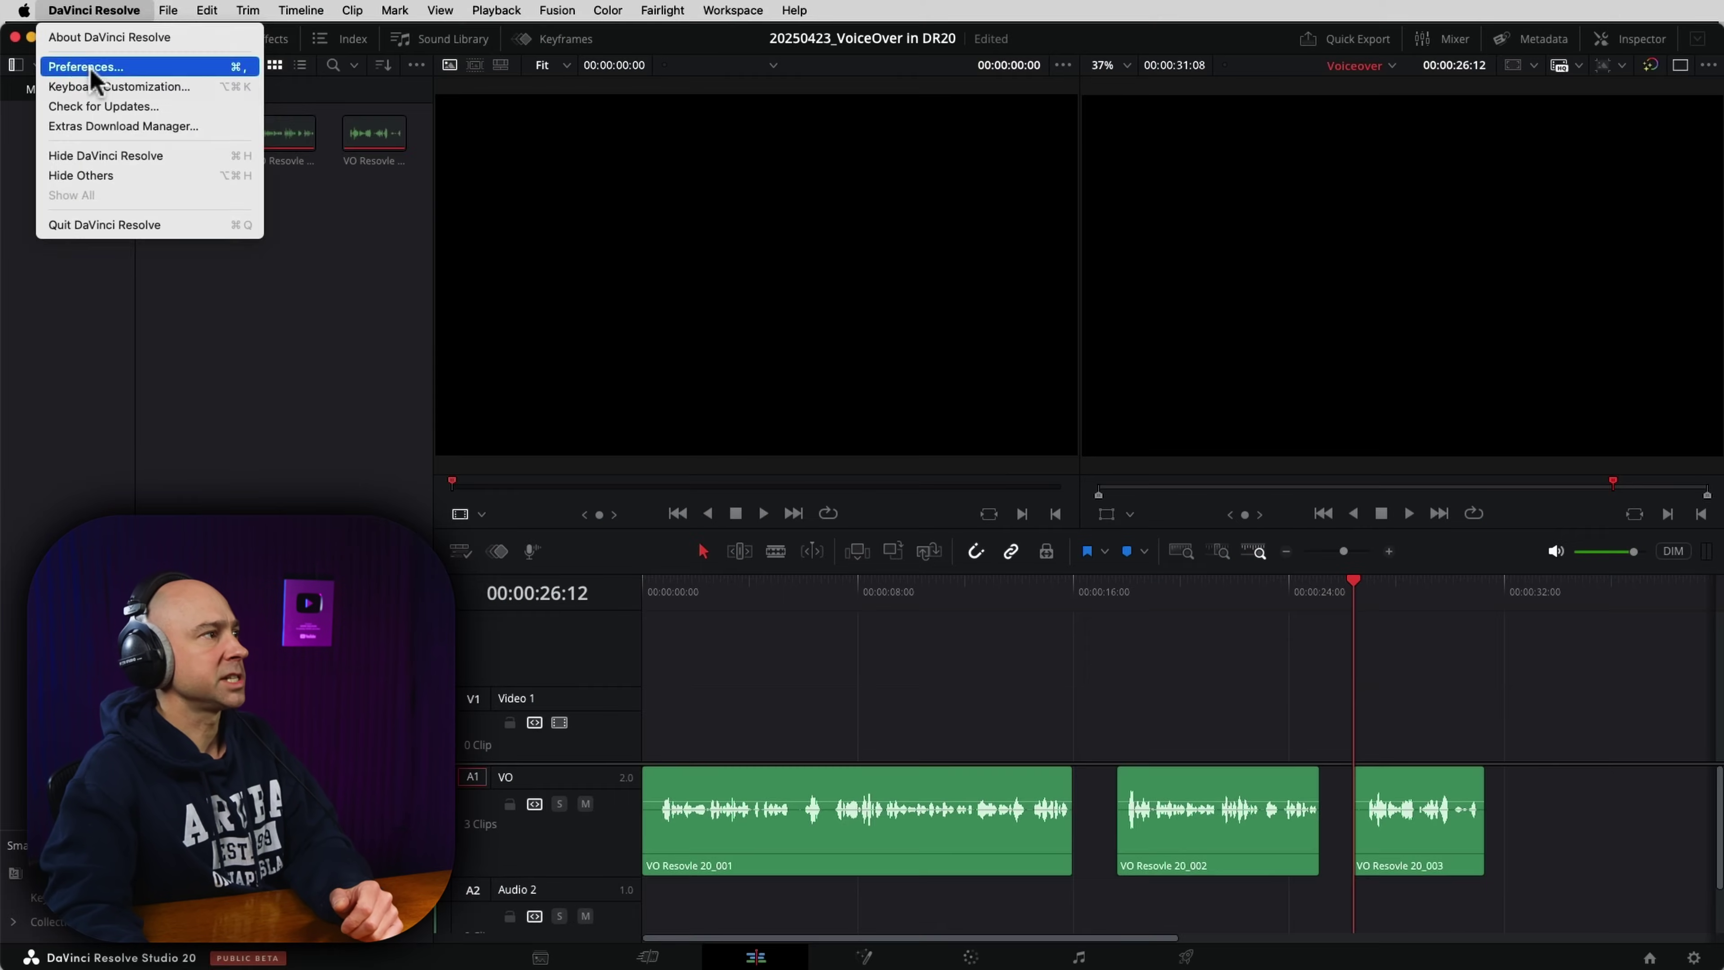
{"action": "left_click", "coordinate": [94, 66]}
{"action": "left_click", "coordinate": [1030, 68]}
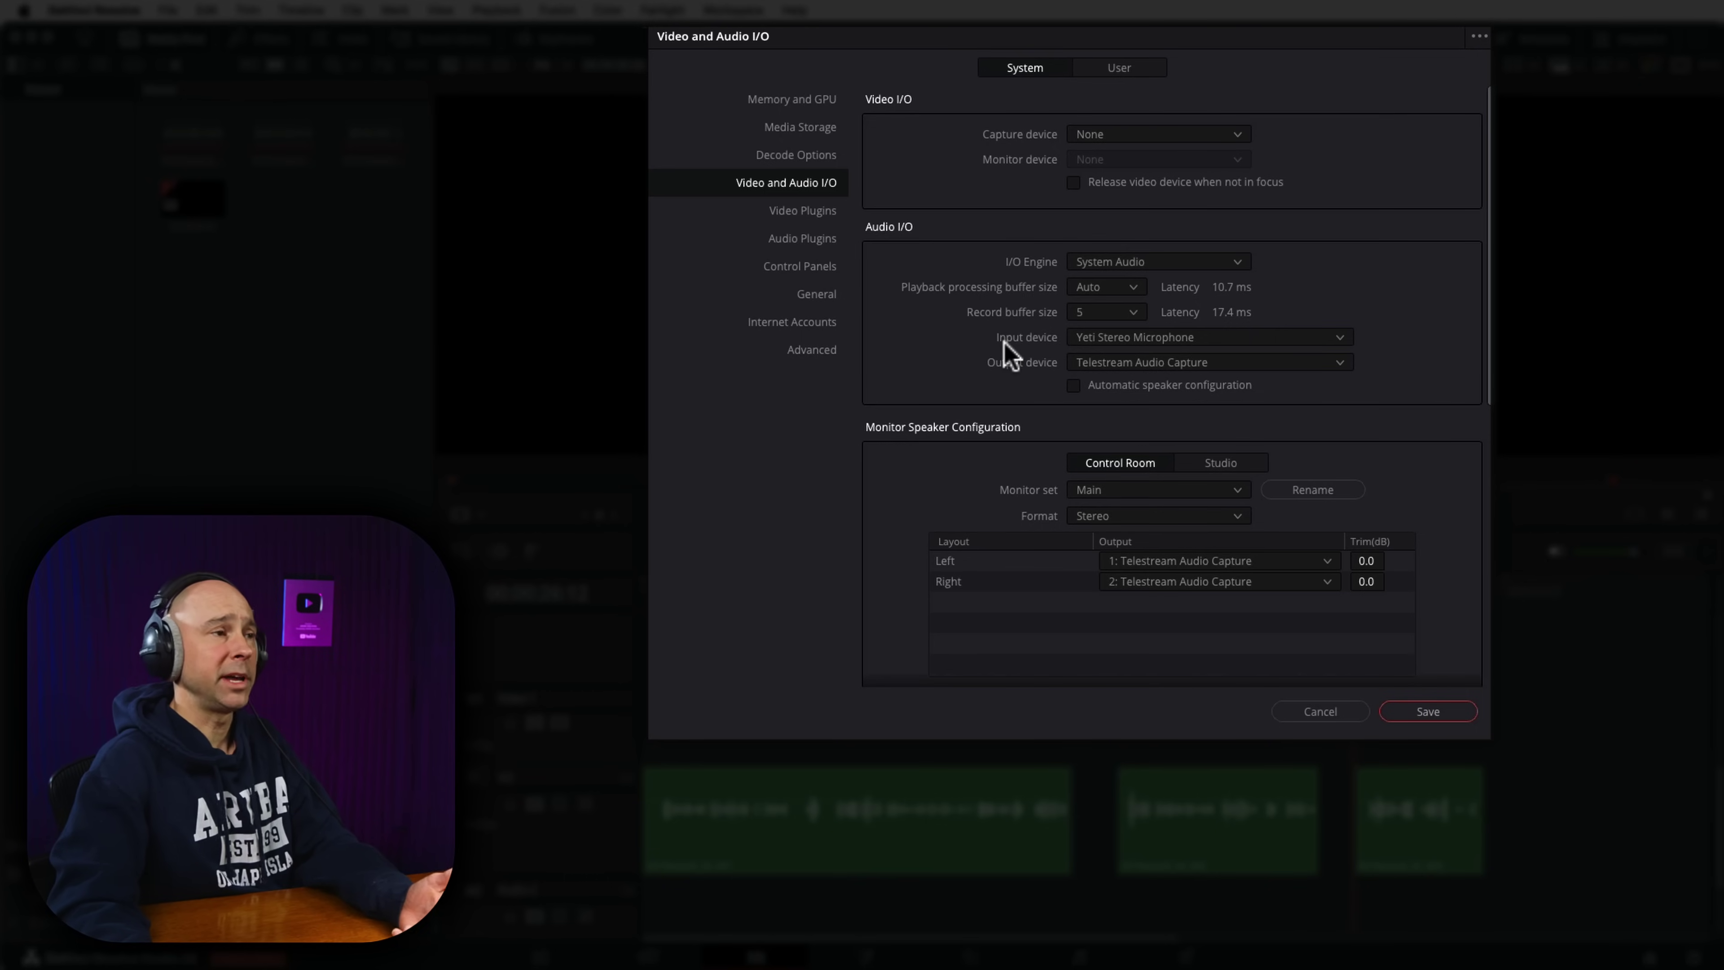
Confirm Yeti Stereo Microphone as the audio input device in the dropdown.
{"action": "left_click", "coordinate": [1224, 339]}
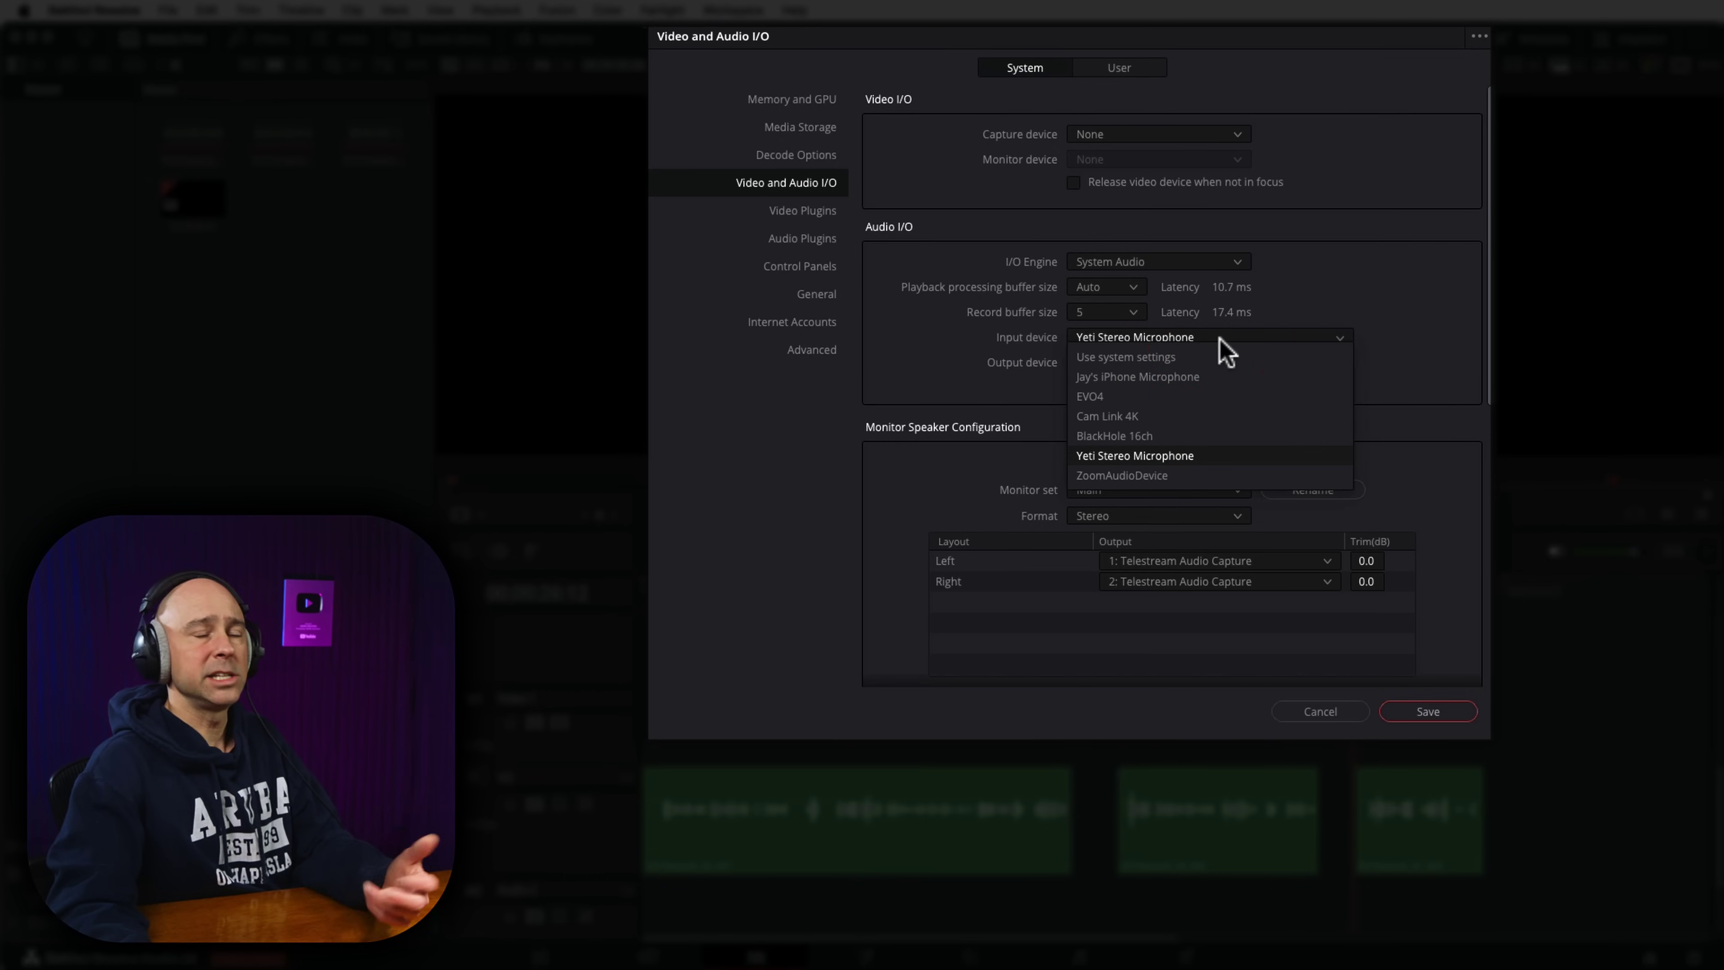
{"action": "left_click", "coordinate": [1219, 337]}
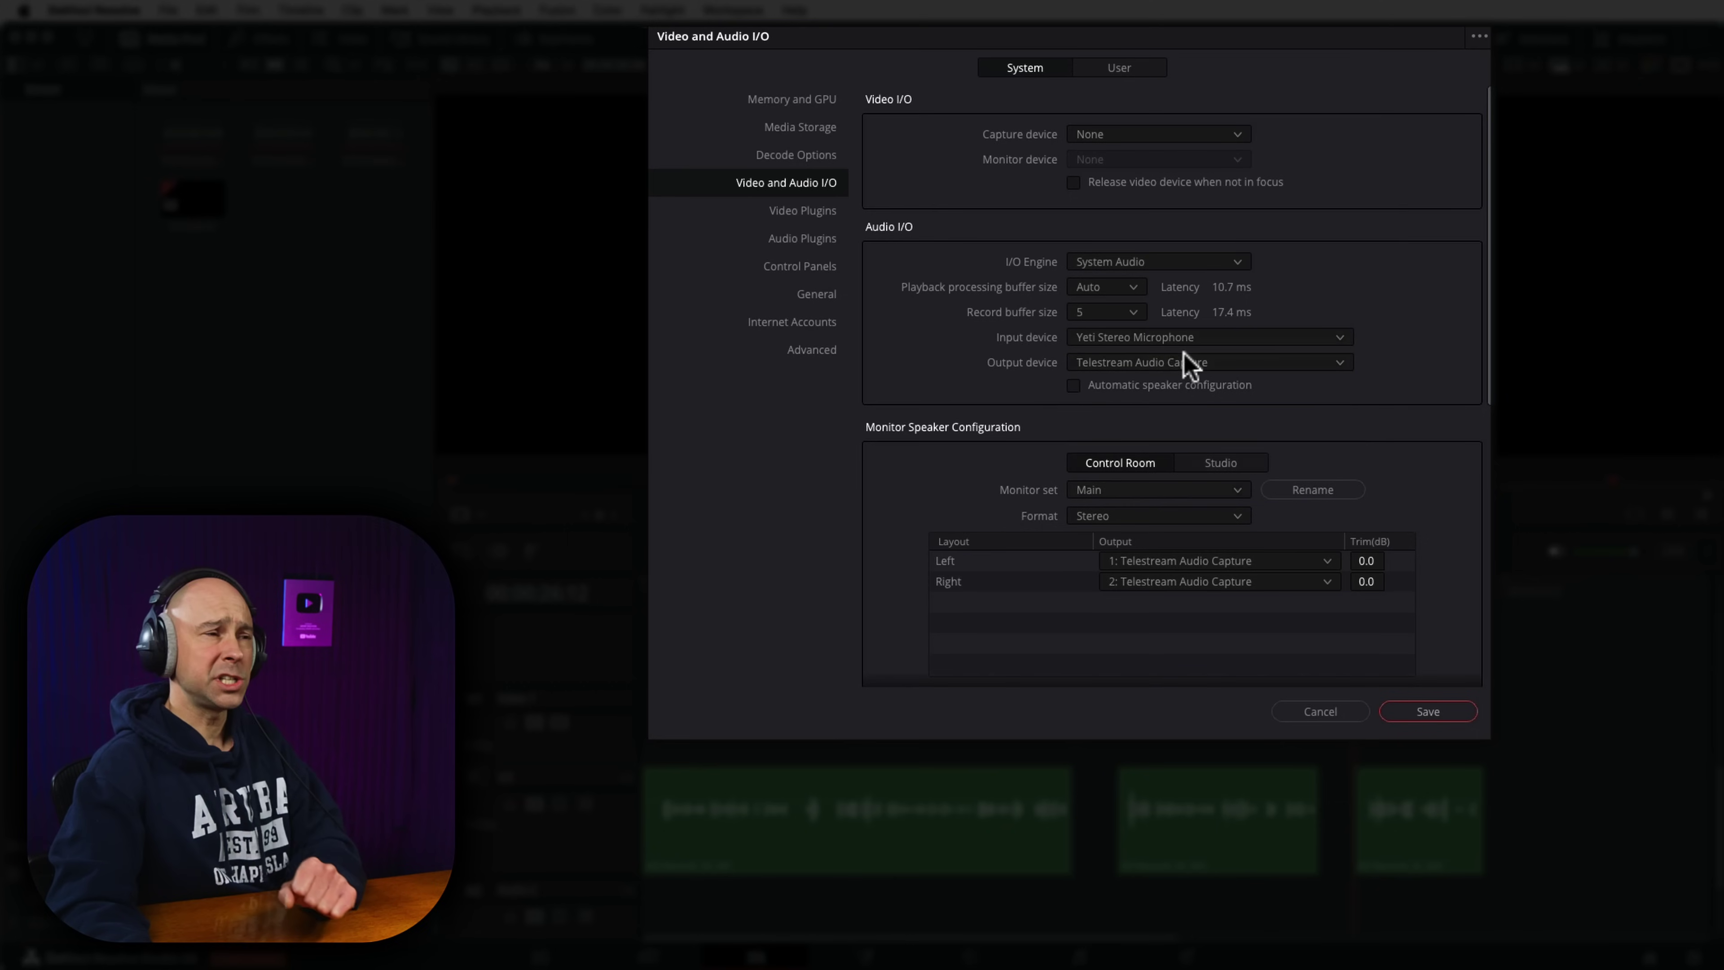
{"action": "left_click", "coordinate": [1147, 338]}
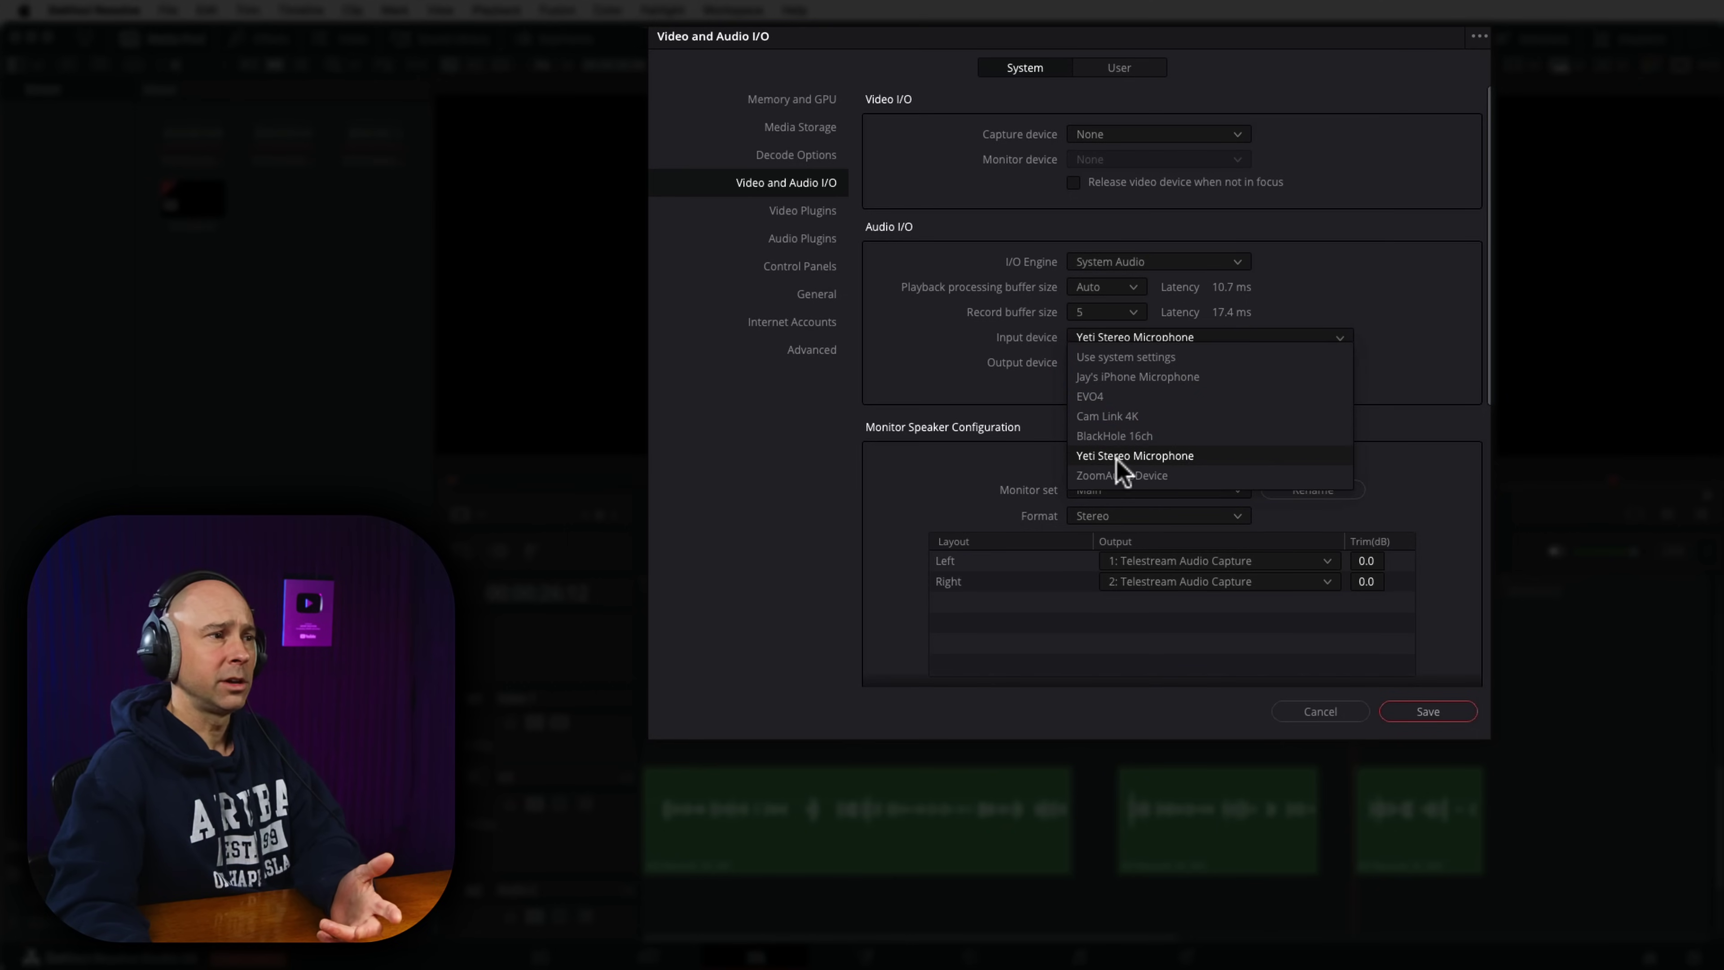